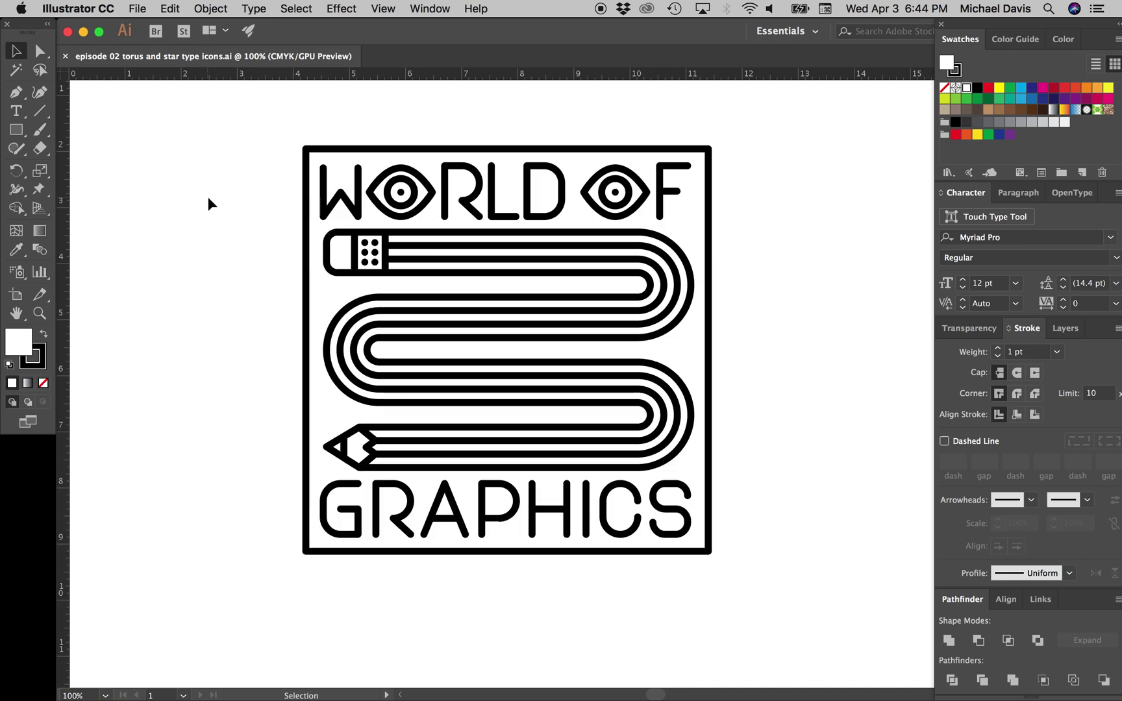
- Copy the red six-petal circle icon and place the copy beneath the "Let's make some!" heading at the page's left side
{"action": "key", "text": "space"}
{"action": "left_click_drag", "start_coordinate": [213, 662], "coordinate": [238, 185]}
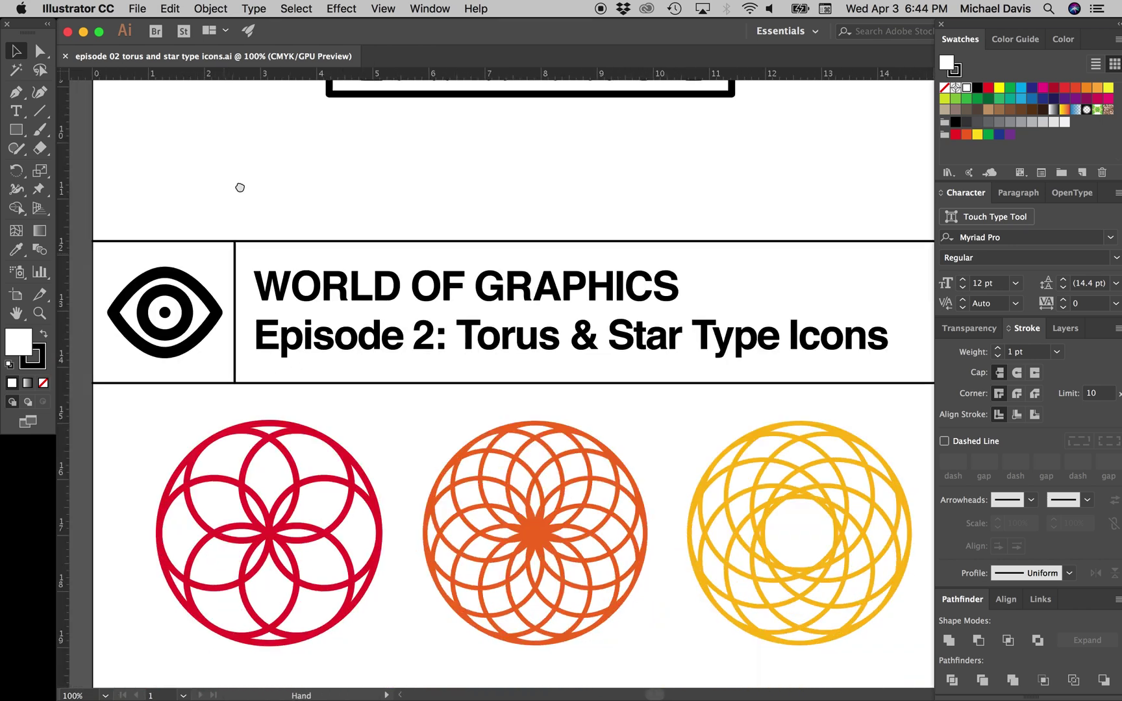
{"action": "left_click_drag", "start_coordinate": [270, 430], "coordinate": [246, 315]}
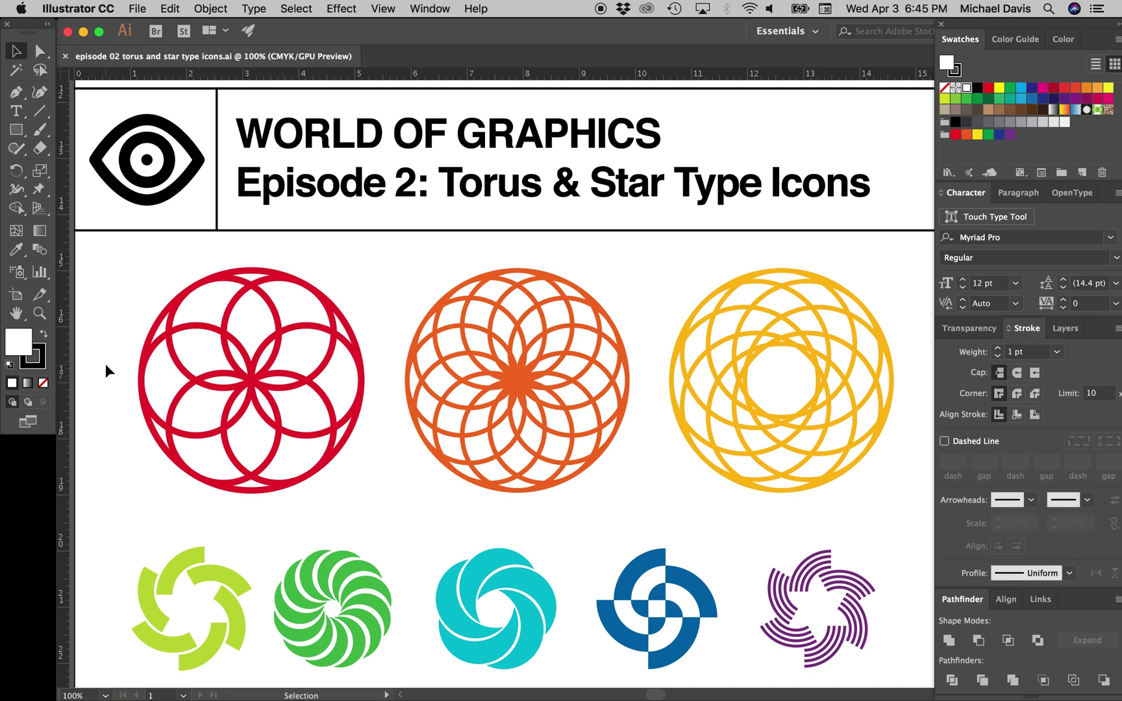
{"action": "left_click", "coordinate": [153, 440]}
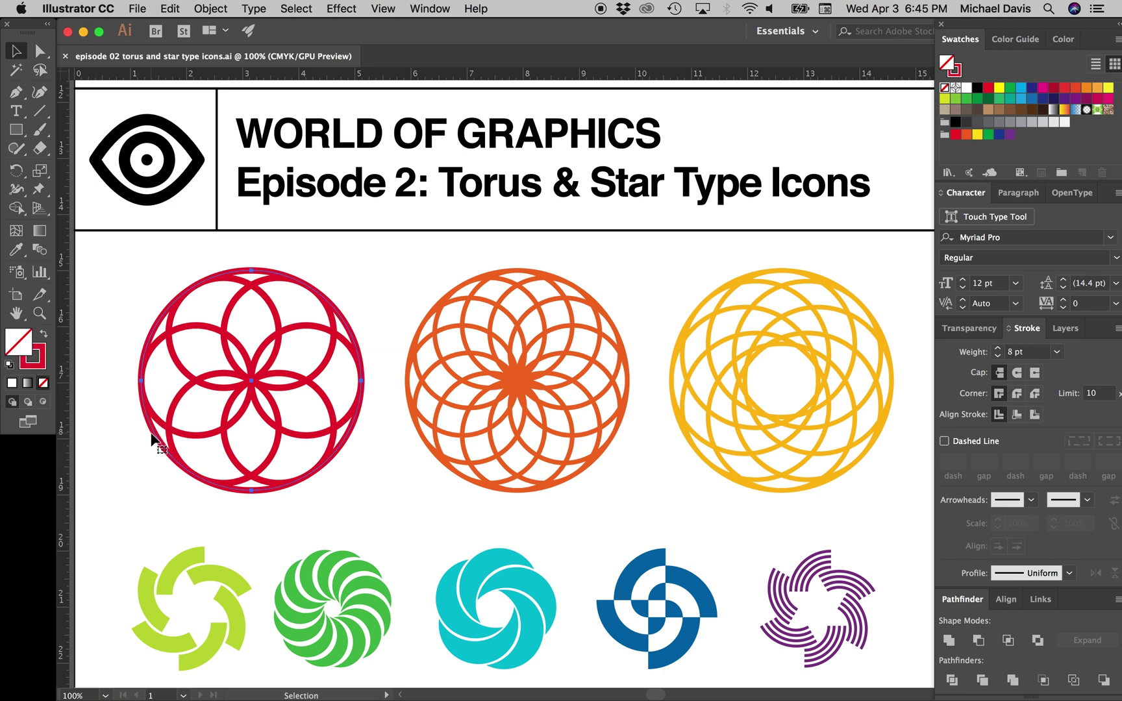
{"action": "left_click_drag", "start_coordinate": [137, 266], "coordinate": [303, 158]}
{"action": "left_click_drag", "start_coordinate": [325, 498], "coordinate": [337, 117]}
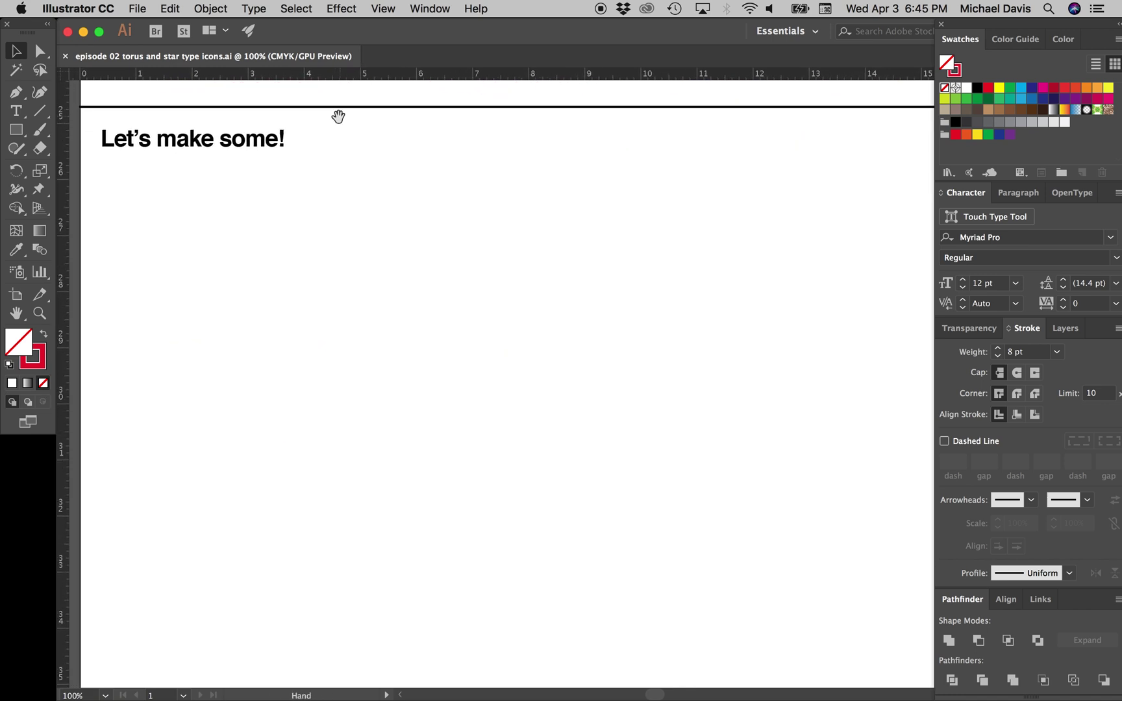
{"action": "key", "text": "super+v"}
{"action": "left_click_drag", "start_coordinate": [546, 284], "coordinate": [240, 202]}
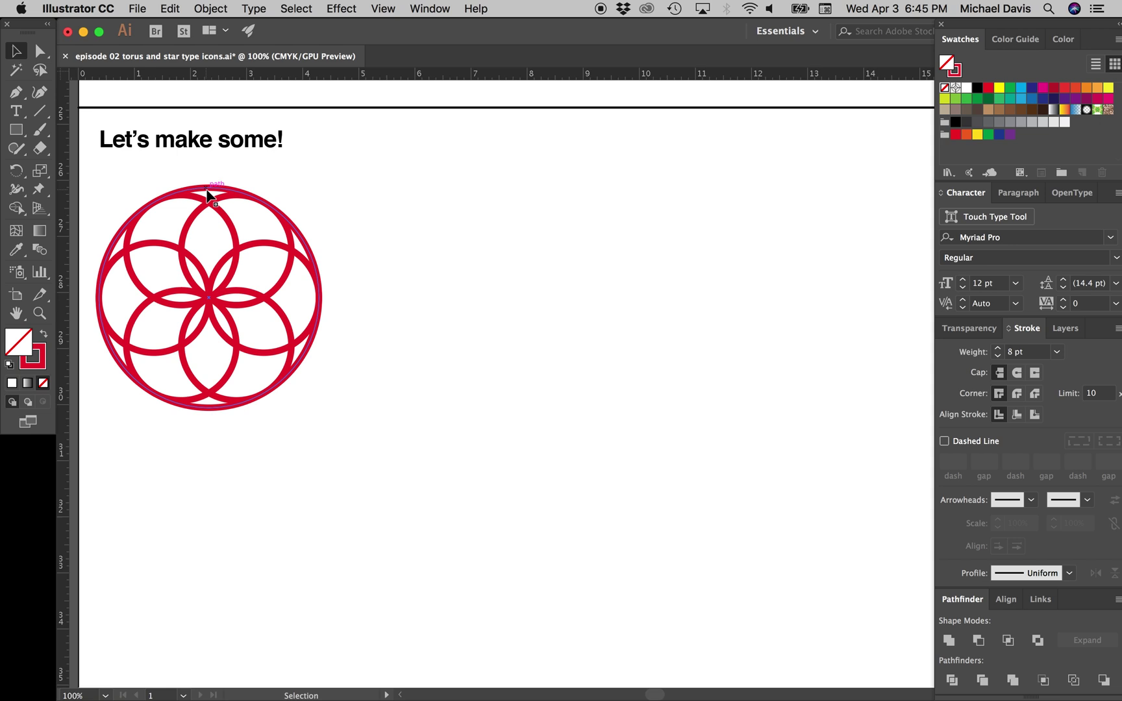
{"action": "left_click", "coordinate": [370, 178]}
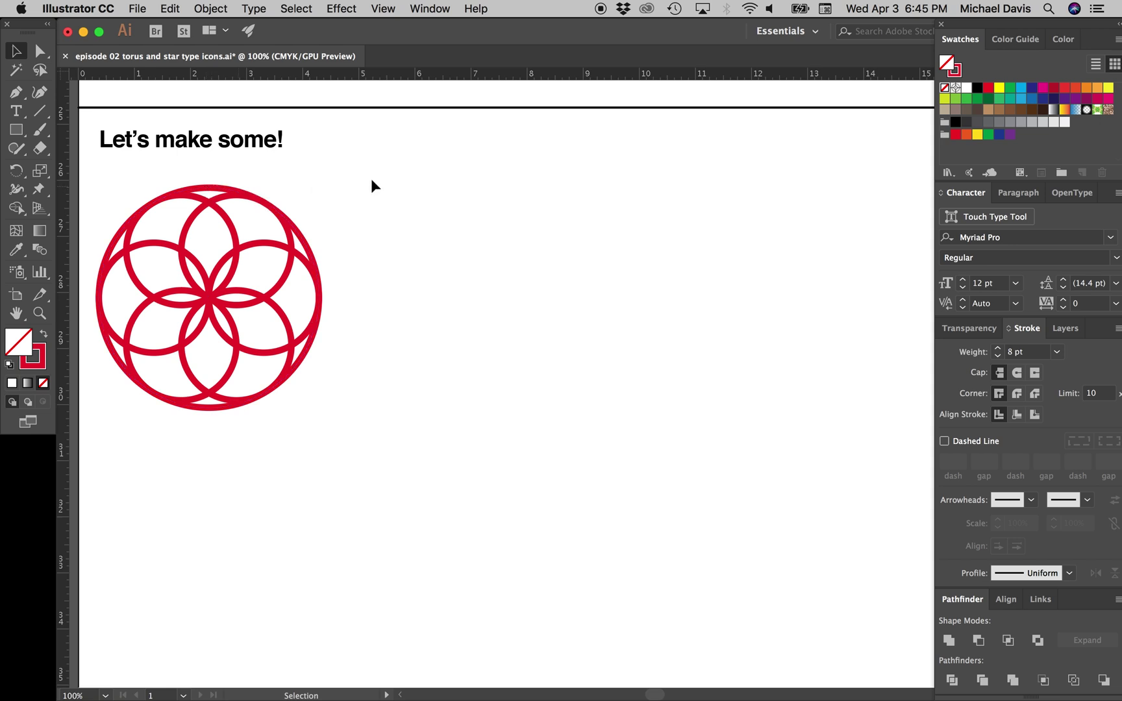
- Draw a circle about 5 in wide with a 2 pt red stroke and no fill beside the reference icon
{"action": "left_click", "coordinate": [17, 131]}
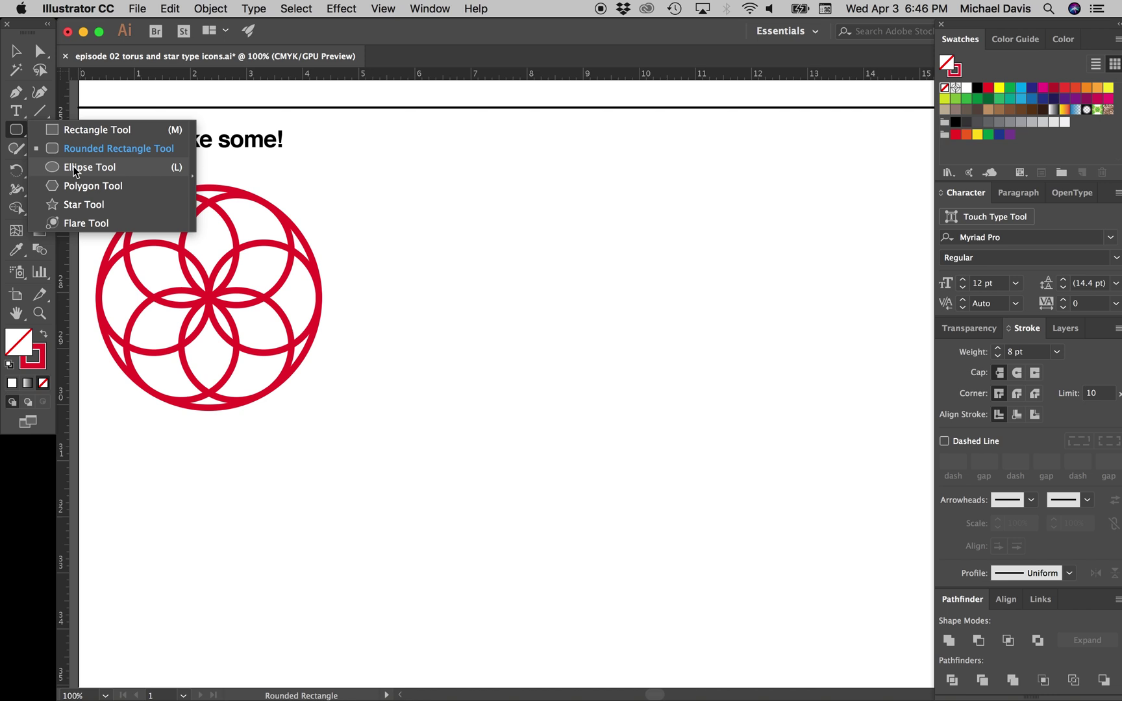
{"action": "left_click", "coordinate": [79, 167]}
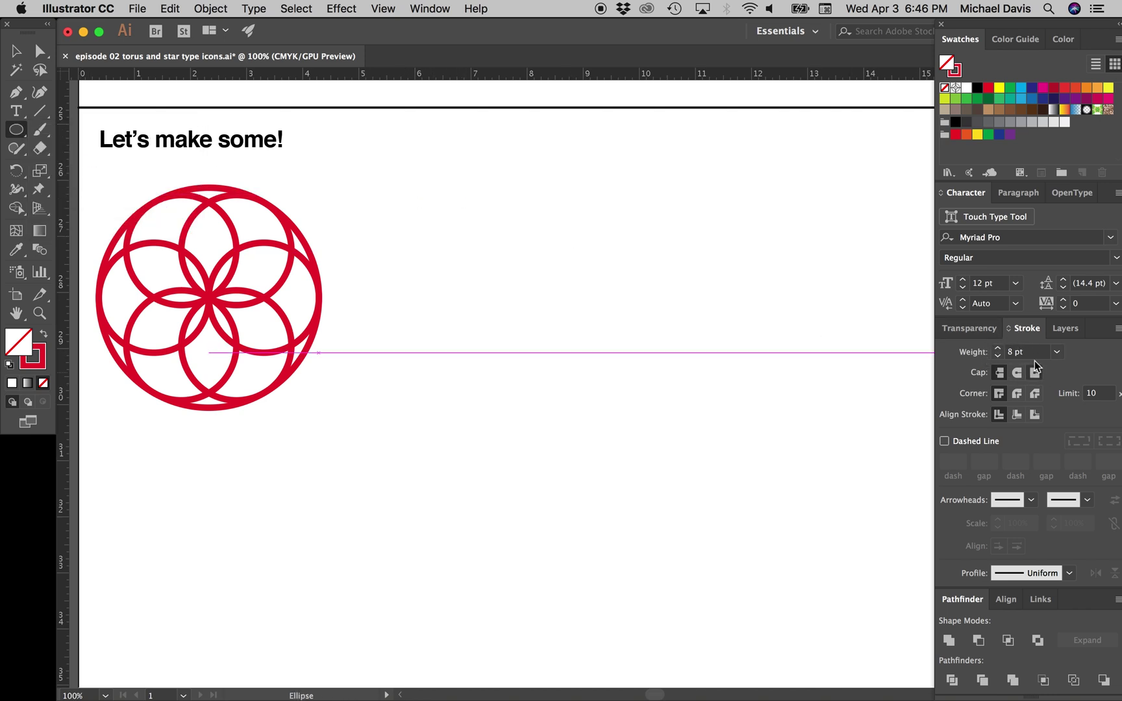
{"action": "left_click", "coordinate": [997, 356]}
{"action": "left_click", "coordinate": [997, 356]}
{"action": "left_click", "coordinate": [997, 356]}
{"action": "left_click", "coordinate": [997, 356]}
{"action": "left_click", "coordinate": [997, 356]}
{"action": "left_click", "coordinate": [997, 356]}
{"action": "mouse_move", "coordinate": [385, 188]}
{"action": "left_mouse_down"}
{"action": "mouse_move", "coordinate": [654, 471]}
{"action": "mouse_move", "coordinate": [670, 472]}
{"action": "left_mouse_up"}
{"action": "key", "text": "v"}
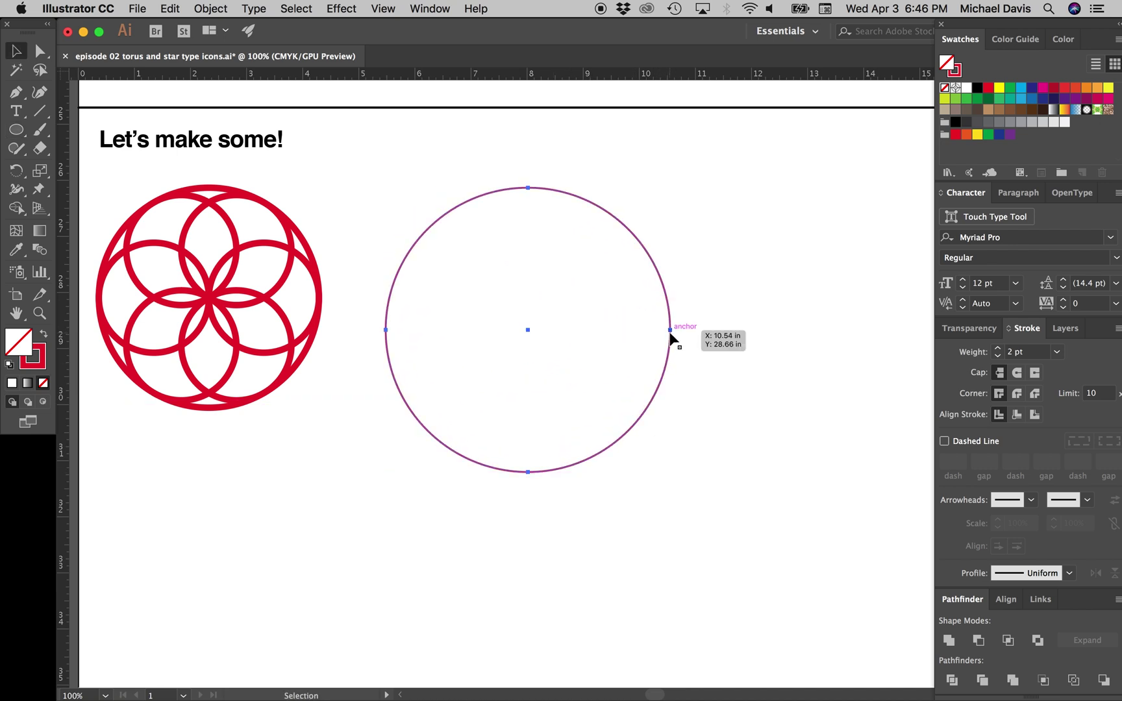
{"action": "left_click_drag", "start_coordinate": [672, 330], "coordinate": [696, 322]}
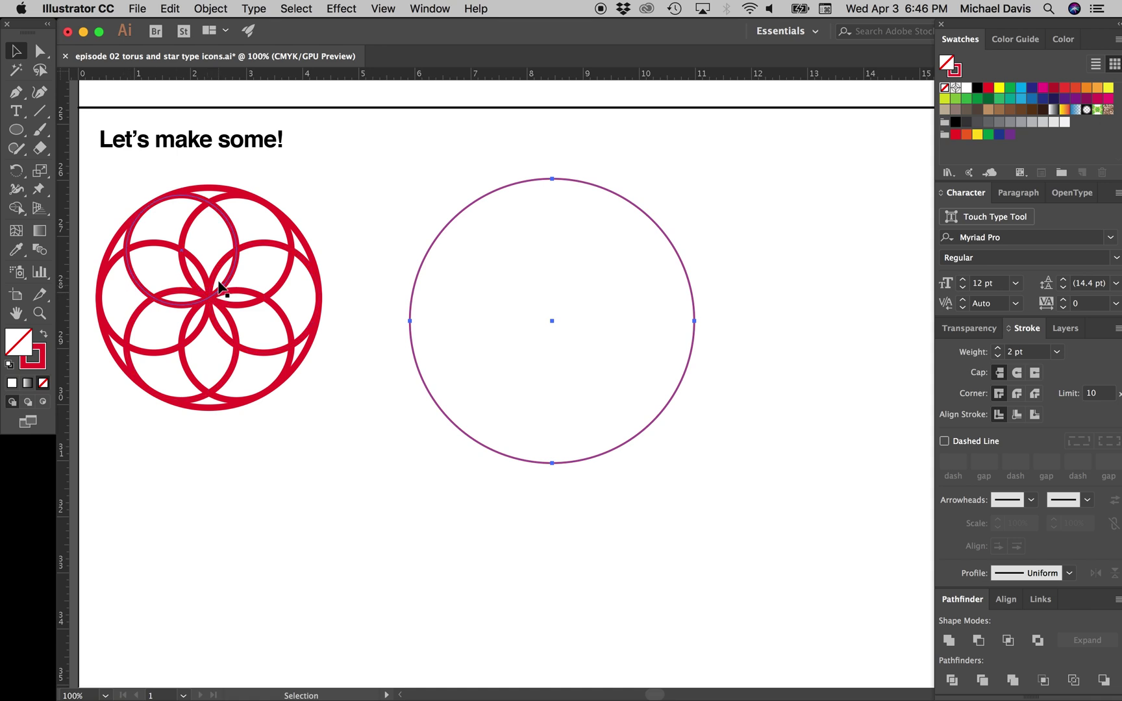
- Copy the large thin-stroked circle and paste the copy in front, exactly over the original
{"action": "left_click", "coordinate": [162, 247]}
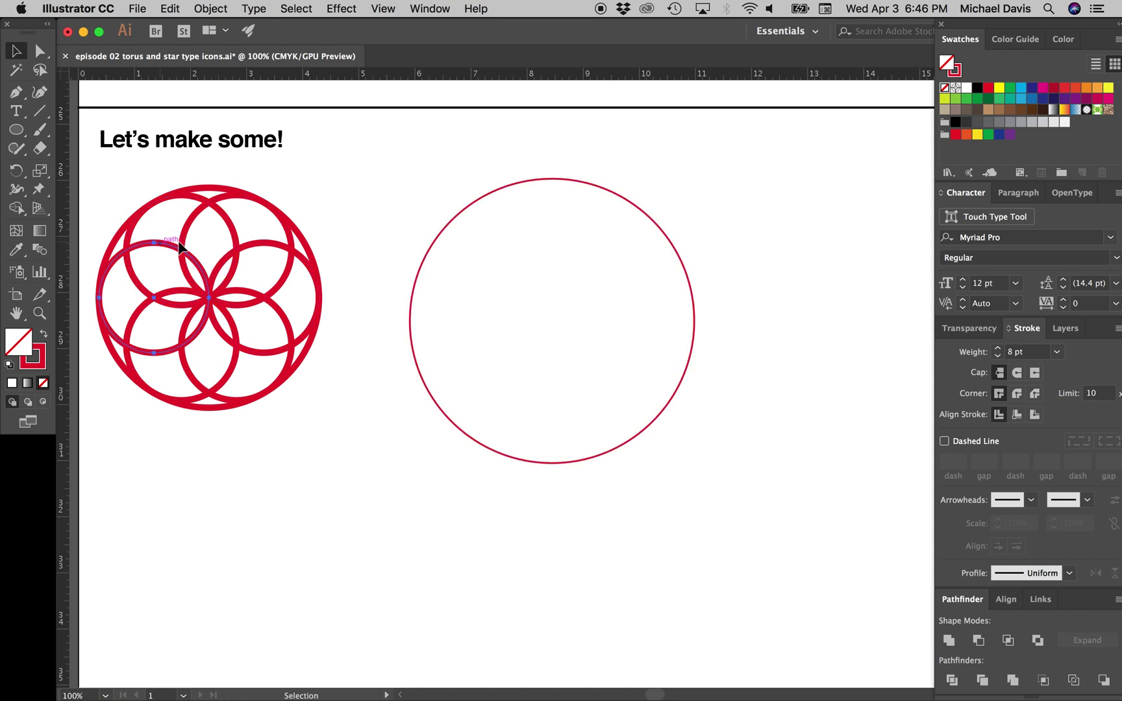
{"action": "left_click", "coordinate": [260, 245]}
{"action": "left_click", "coordinate": [500, 186]}
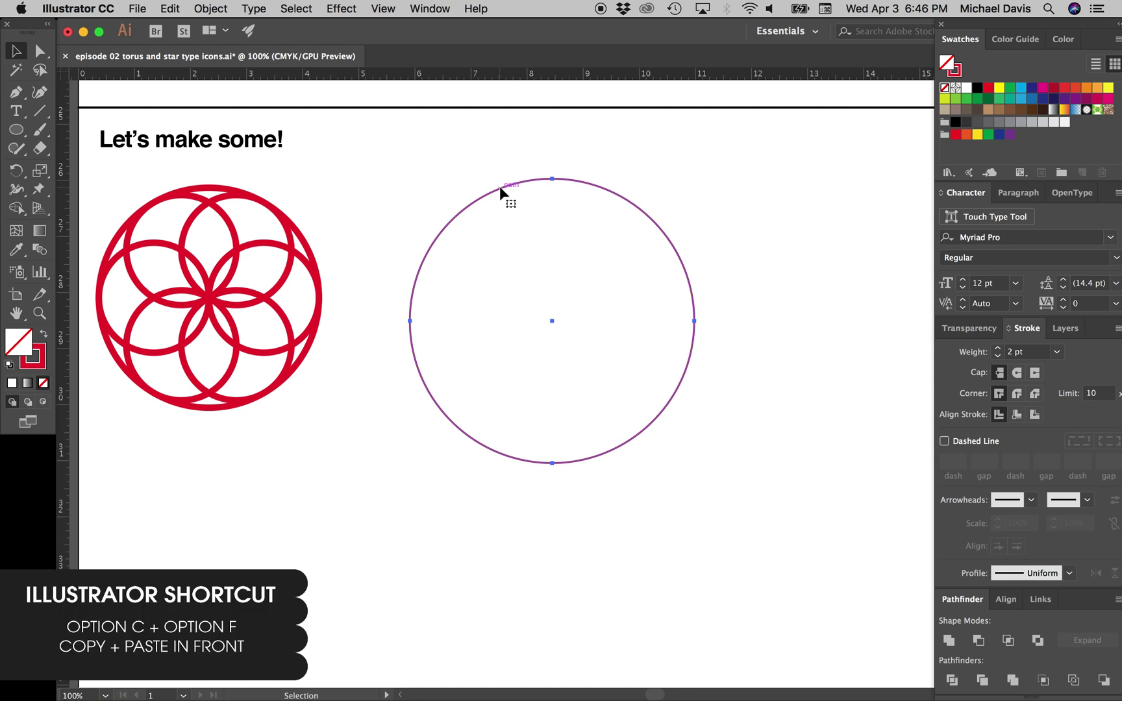
{"action": "key", "text": "super+c"}
{"action": "key", "text": "super+f"}
{"action": "left_click_drag", "start_coordinate": [471, 211], "coordinate": [502, 231]}
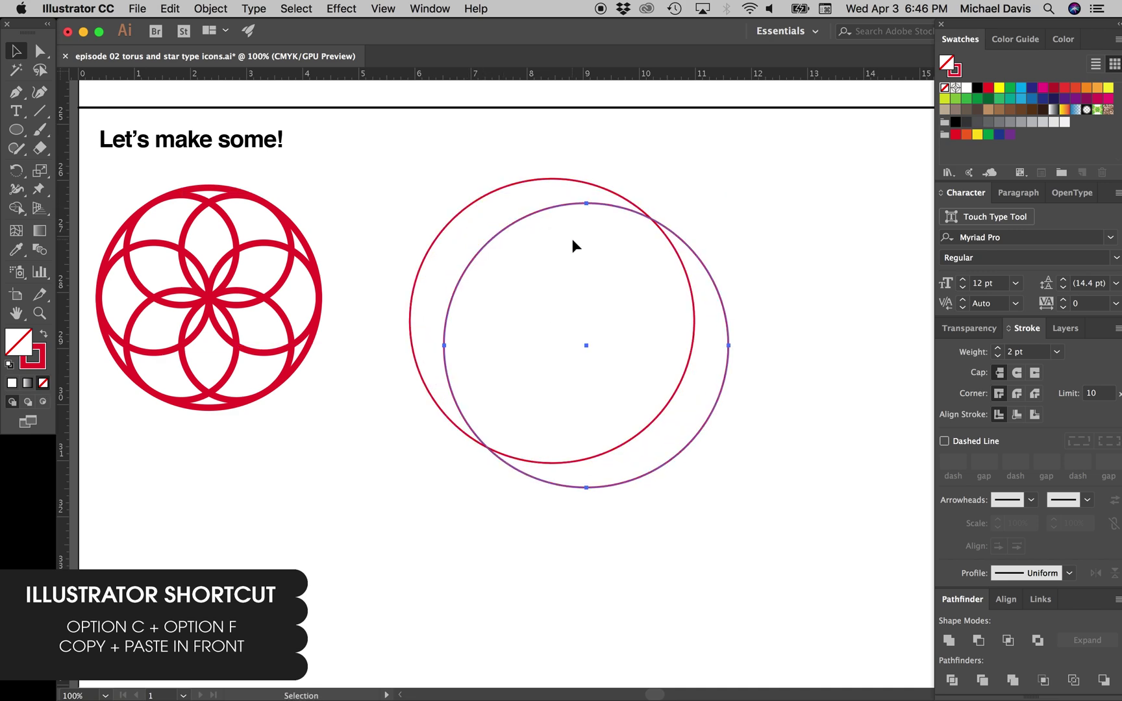
{"action": "key", "text": "super+z"}
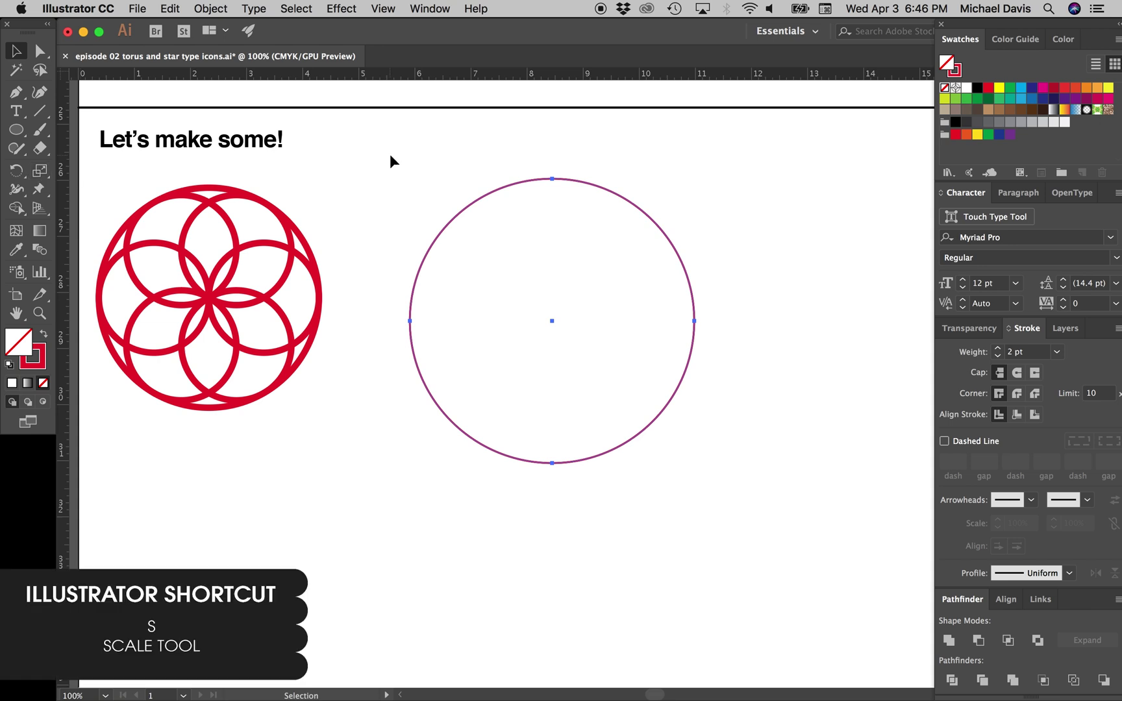
- Create a concentric circle at 50% uniform scale inside the large one and set its stroke weight to 2 pt
{"action": "key", "text": "s"}
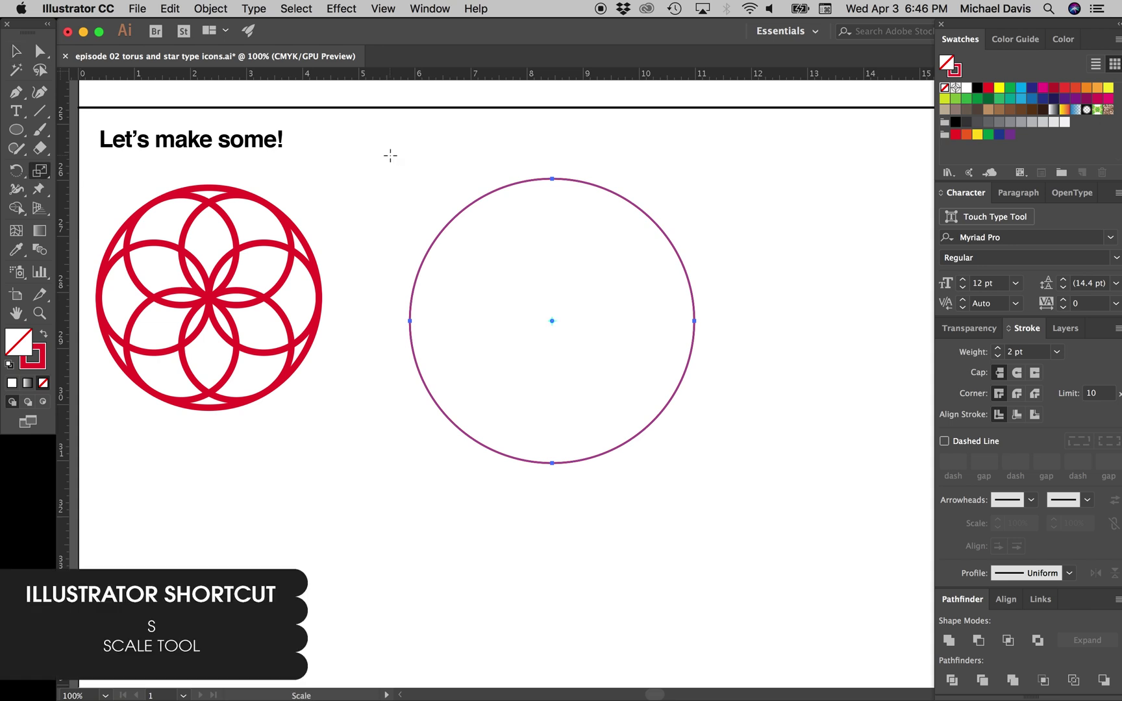
{"action": "key", "text": "Return"}
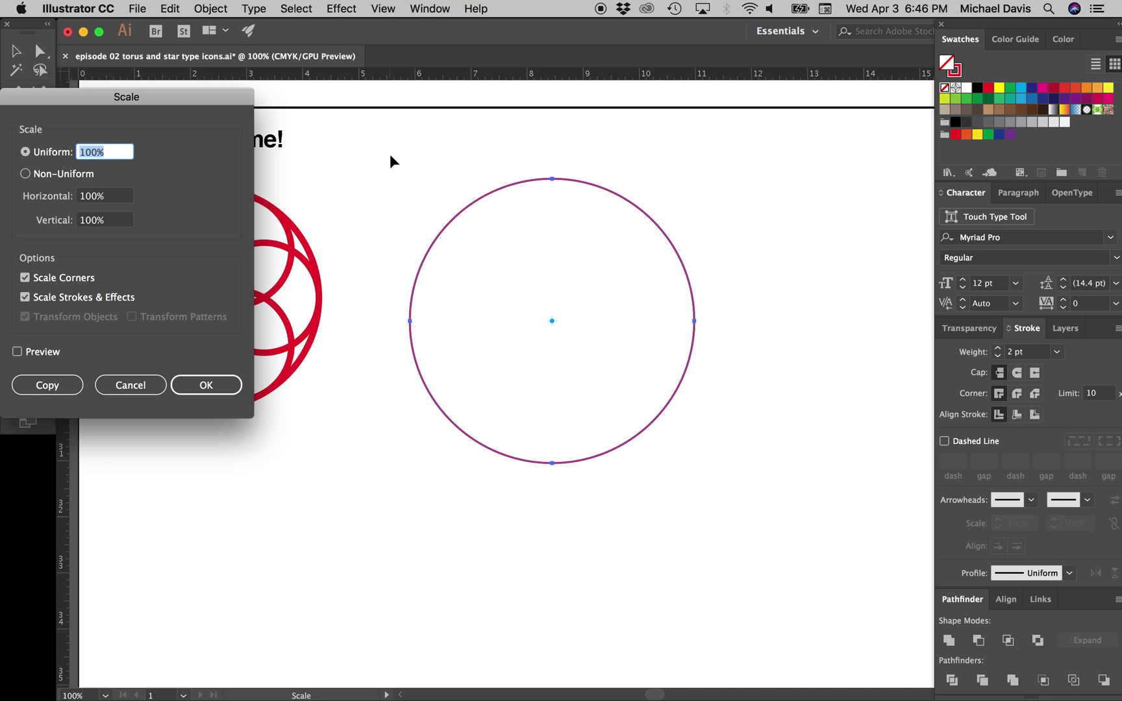
{"action": "type", "text": "50"}
{"action": "key", "text": "alt+Return"}
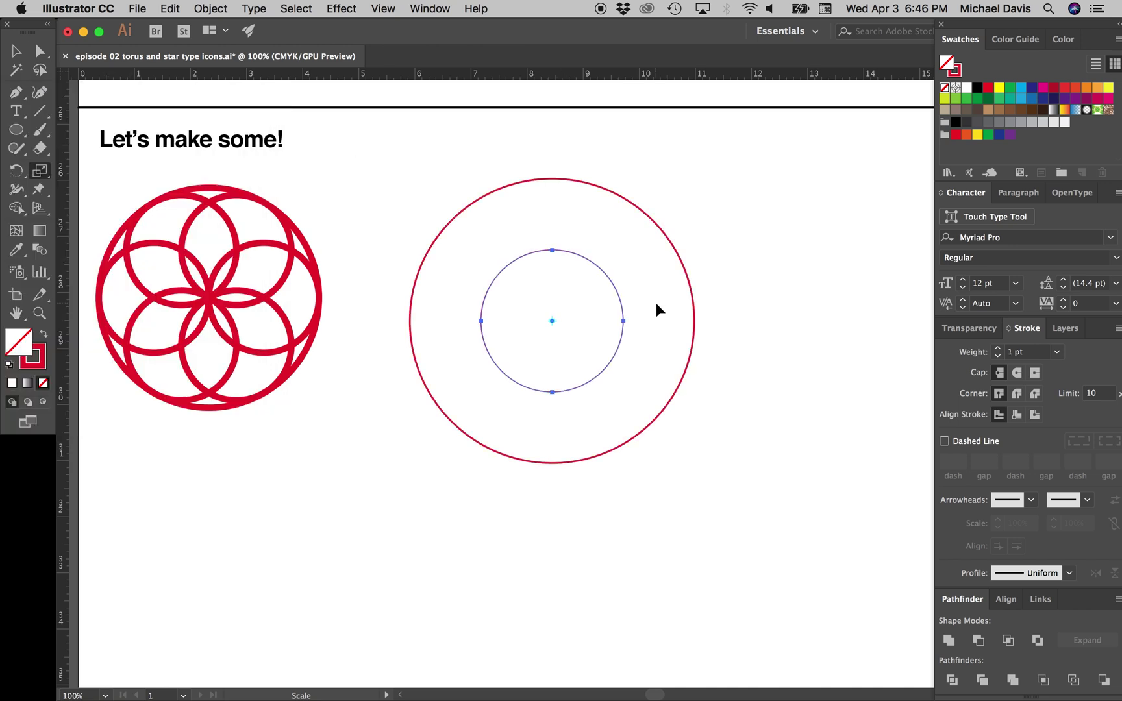
{"action": "key", "text": "v"}
{"action": "left_click", "coordinate": [691, 301]}
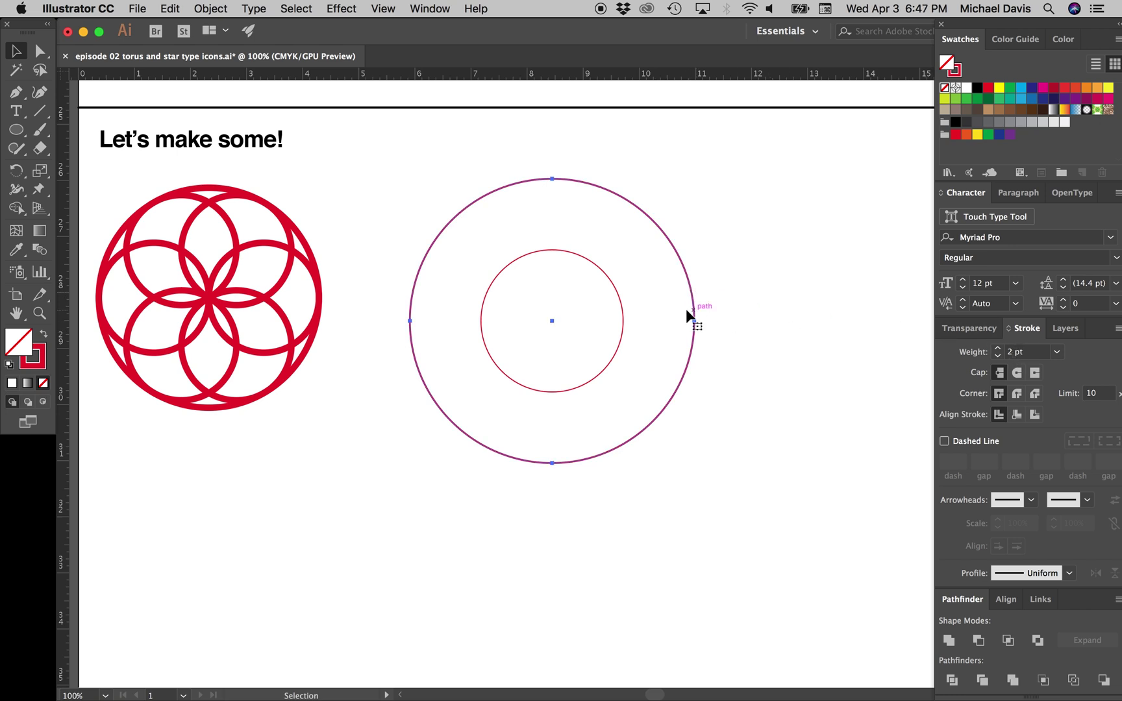
{"action": "left_click", "coordinate": [623, 318]}
{"action": "left_click", "coordinate": [997, 348]}
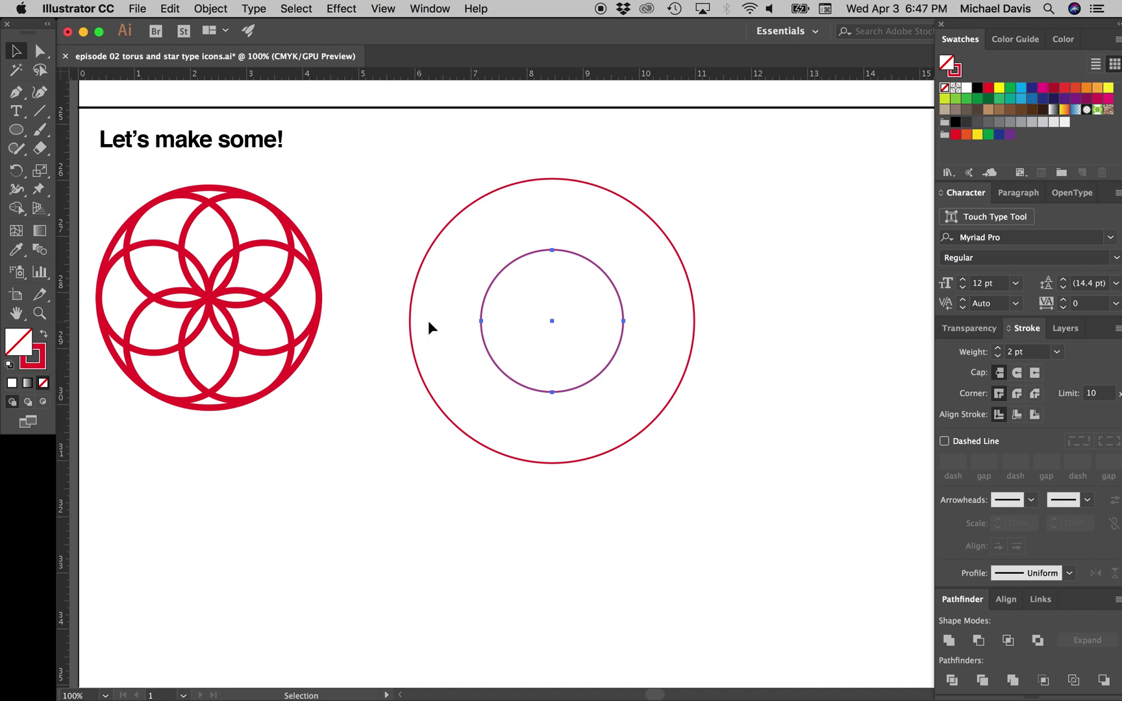
- Move the small circle to touch the large circle's left edge, then duplicate it horizontally to touch the right edge
{"action": "key", "text": "shift+super+a"}
{"action": "left_click_drag", "start_coordinate": [480, 323], "coordinate": [410, 322]}
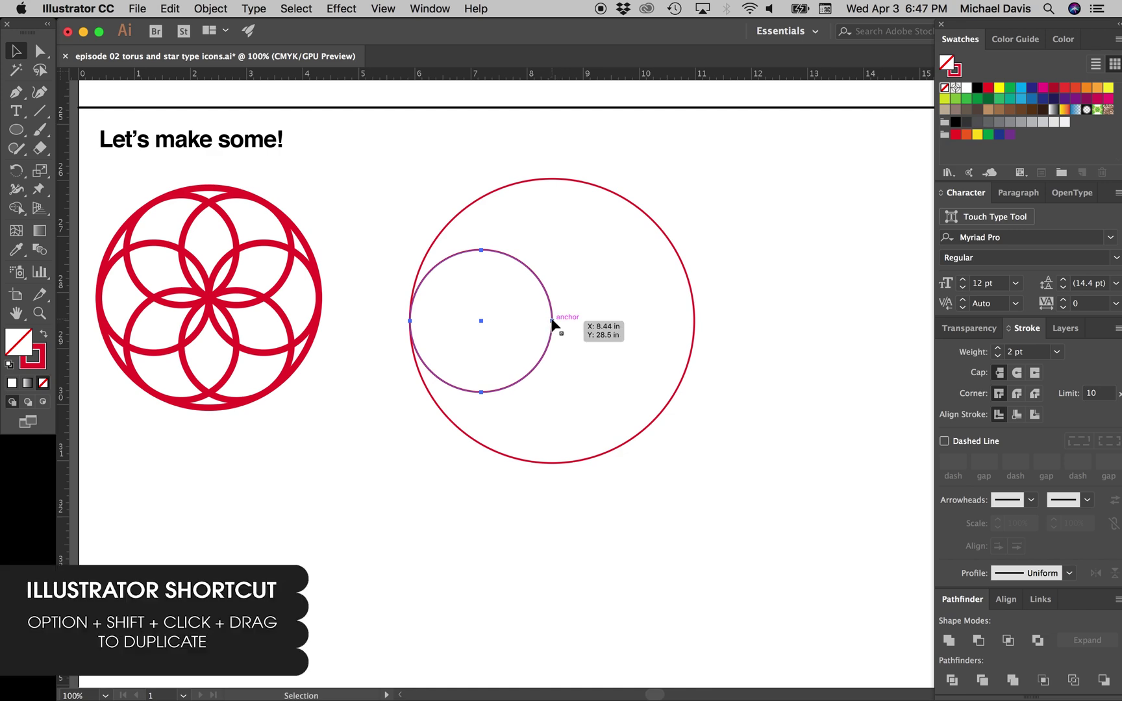
{"action": "left_click_drag", "start_coordinate": [552, 321], "coordinate": [693, 329]}
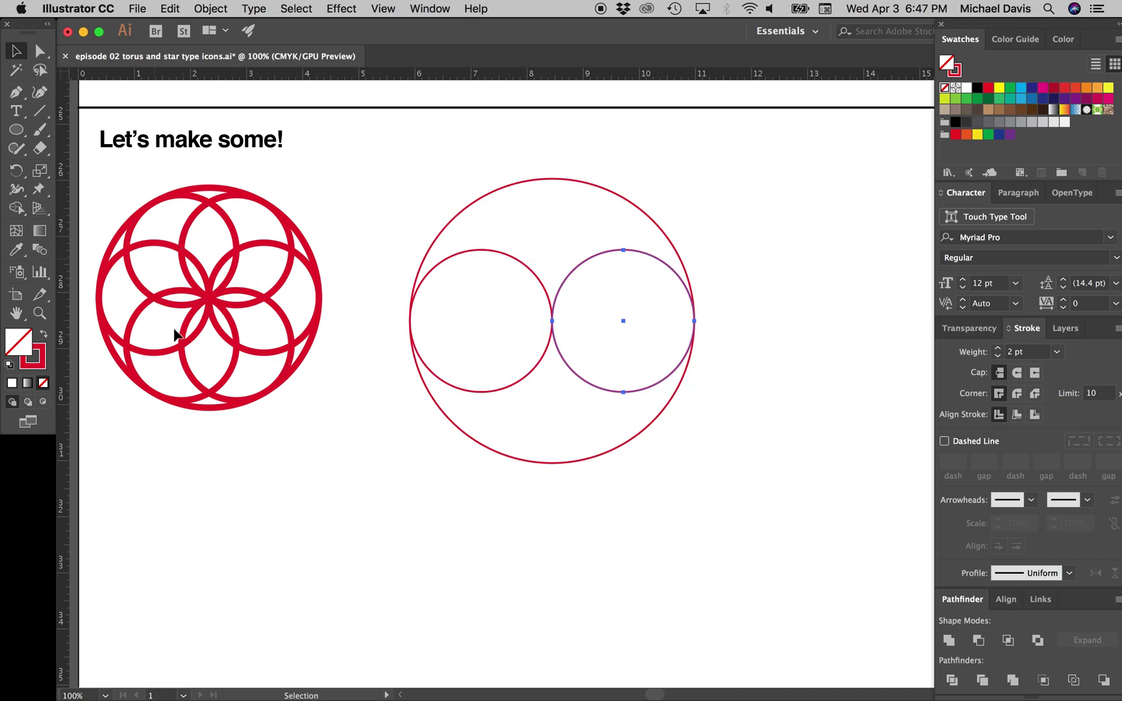
- Create a copy of both small circles rotated 60° about their shared centre point
{"action": "left_click", "coordinate": [527, 260], "text": "shift"}
{"action": "key", "text": "a"}
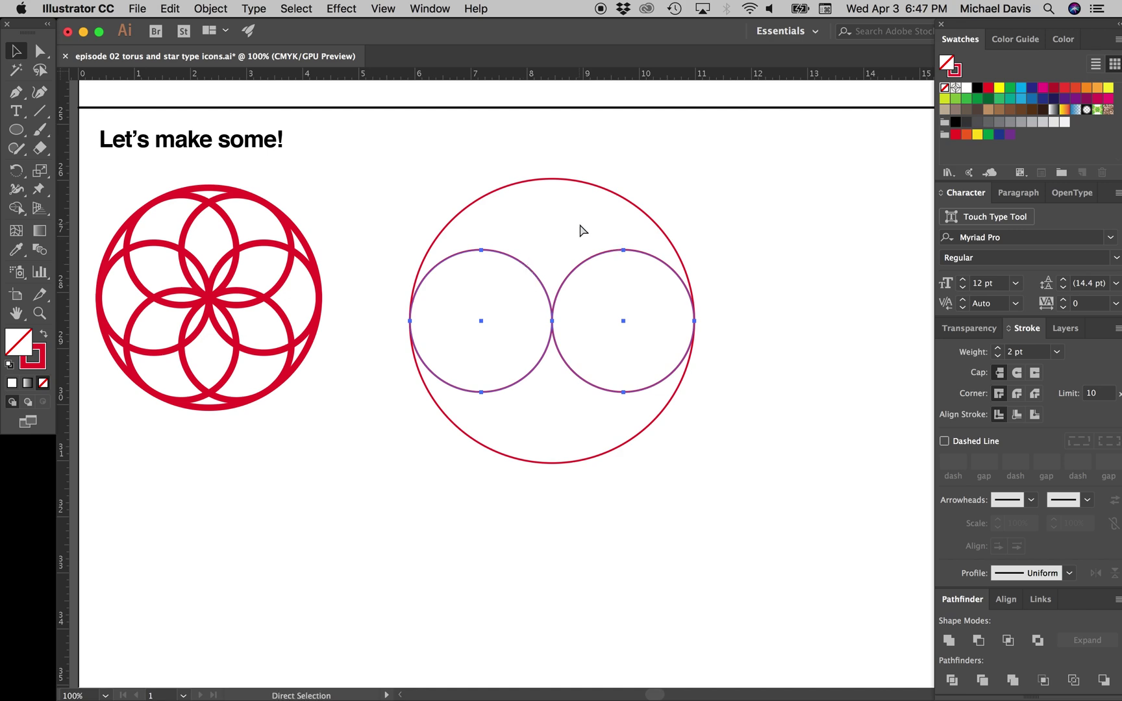
{"action": "key", "text": "v"}
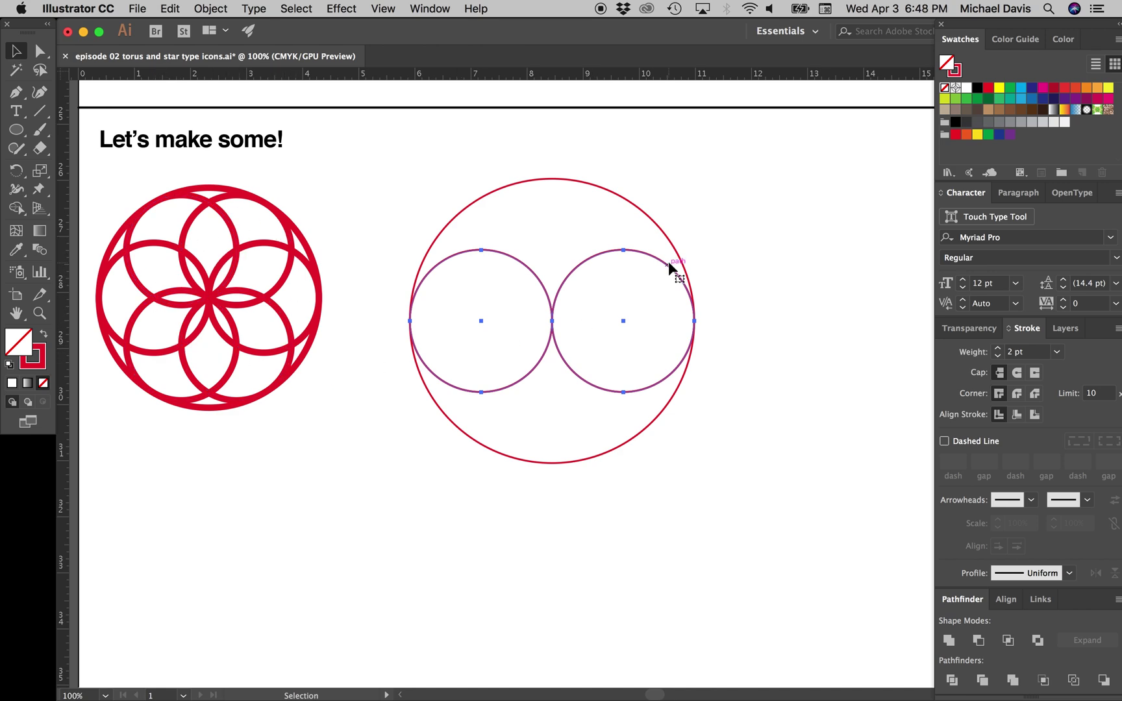
{"action": "key", "text": "r"}
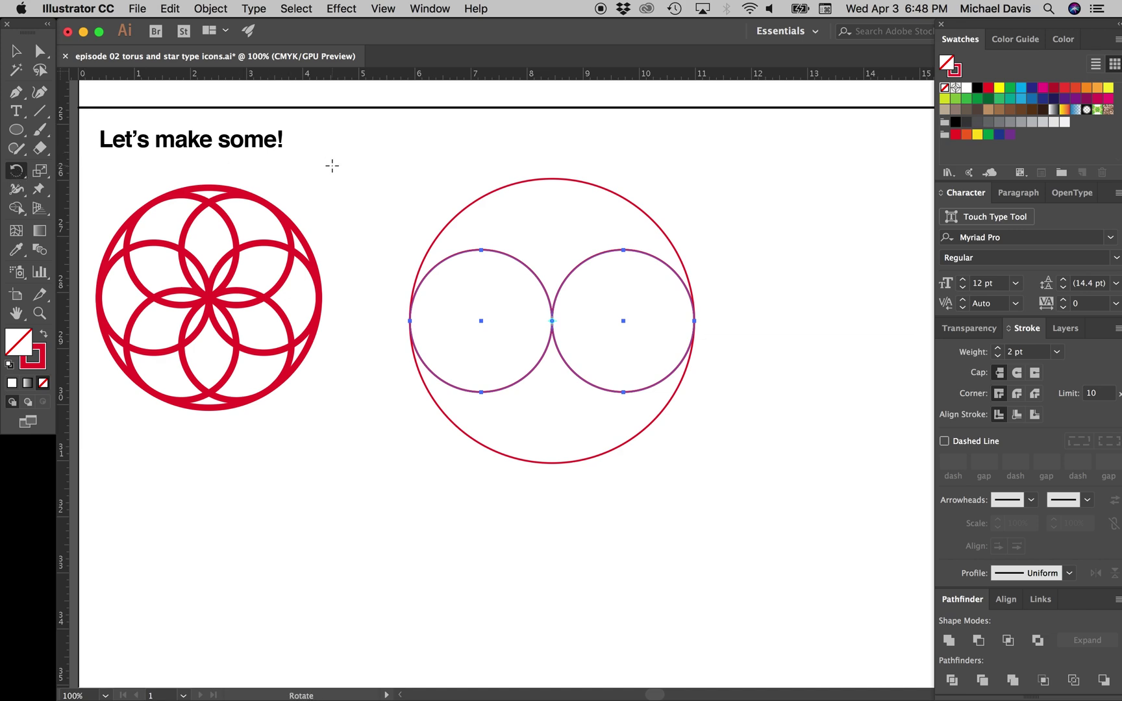
{"action": "key", "text": "Return"}
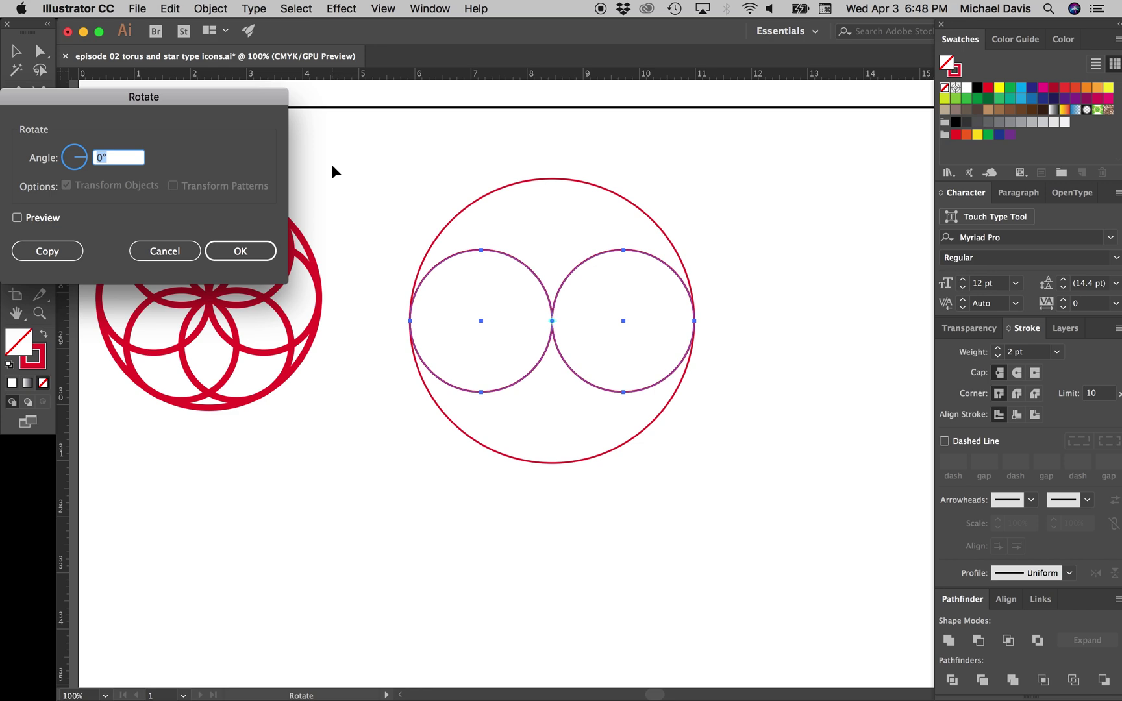
{"action": "type", "text": "60"}
{"action": "key", "text": "alt+Return"}
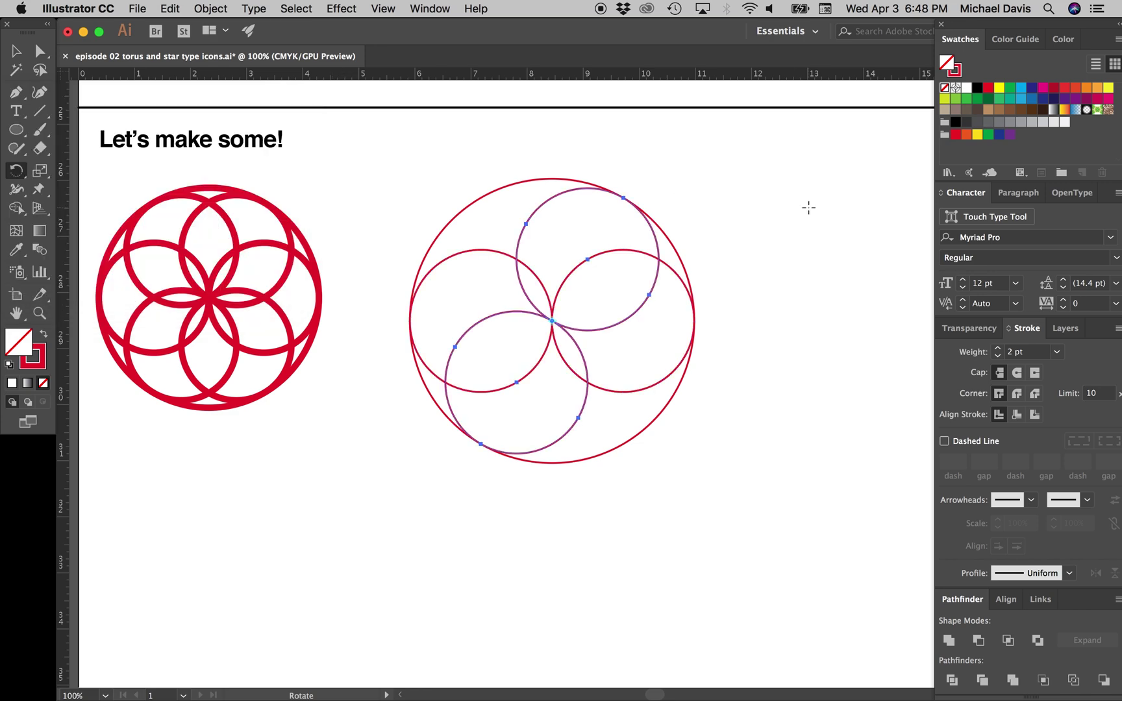
- Make another 60° rotated copy from the newly rotated pair to complete the six-circle rosette, and deselect everything
{"action": "key", "text": "v"}
{"action": "key", "text": "r"}
{"action": "key", "text": "Return"}
{"action": "type", "text": "60"}
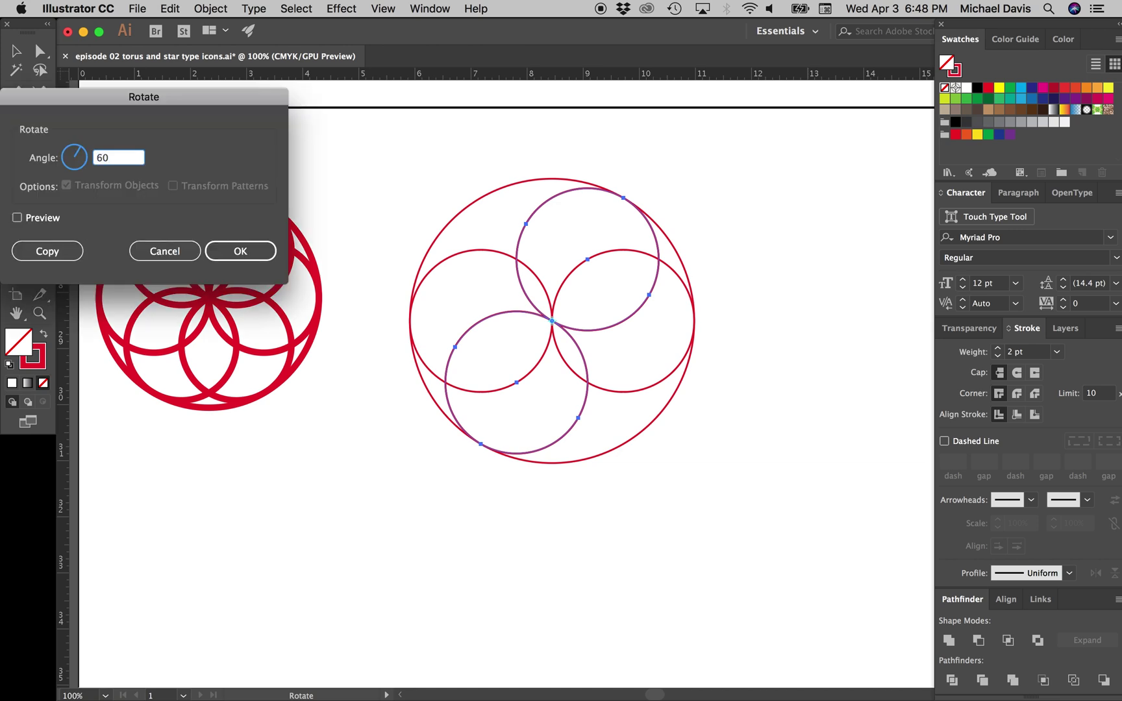
{"action": "key", "text": "alt+Return"}
{"action": "key", "text": "v"}
{"action": "left_click", "coordinate": [777, 236]}
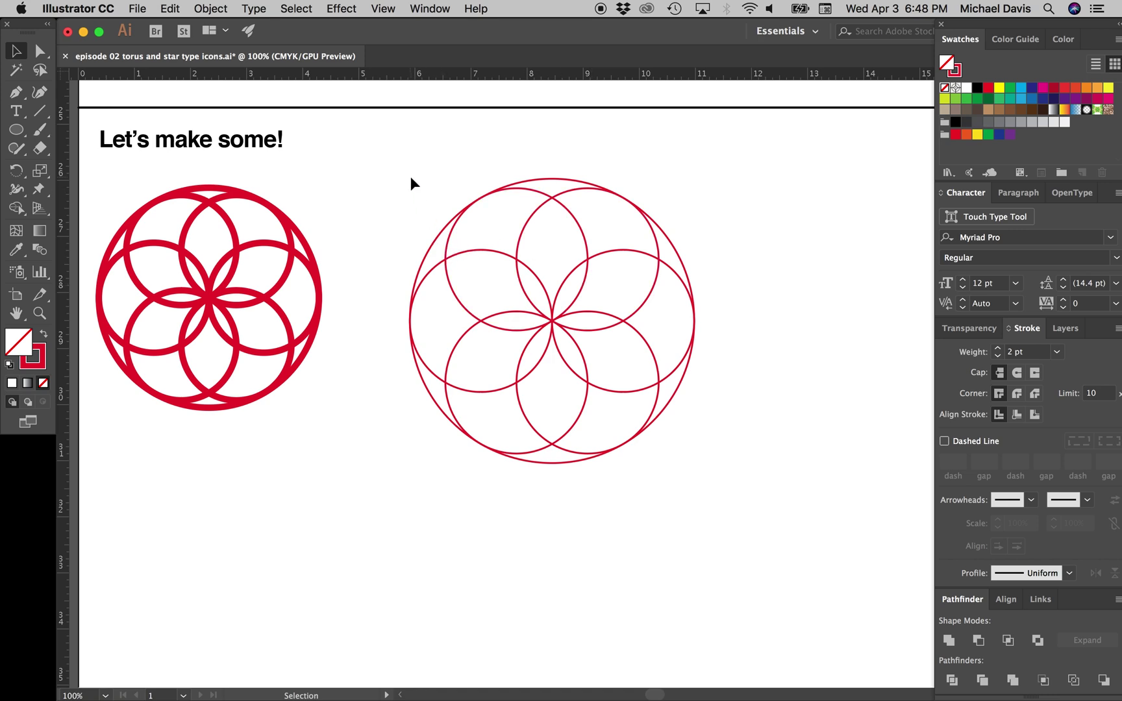
- Move the whole thin-line rosette about 1 in left, closer to the reference icon
{"action": "left_click_drag", "start_coordinate": [410, 177], "coordinate": [710, 484]}
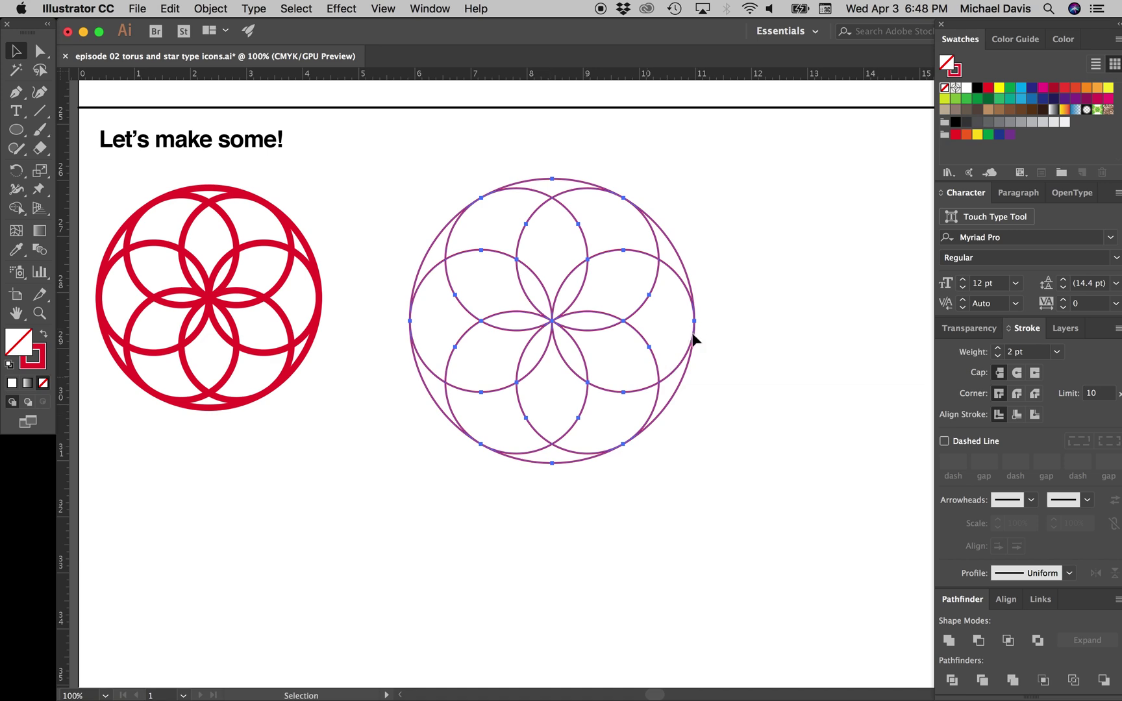
{"action": "left_click_drag", "start_coordinate": [688, 323], "coordinate": [600, 329]}
{"action": "left_click", "coordinate": [440, 163]}
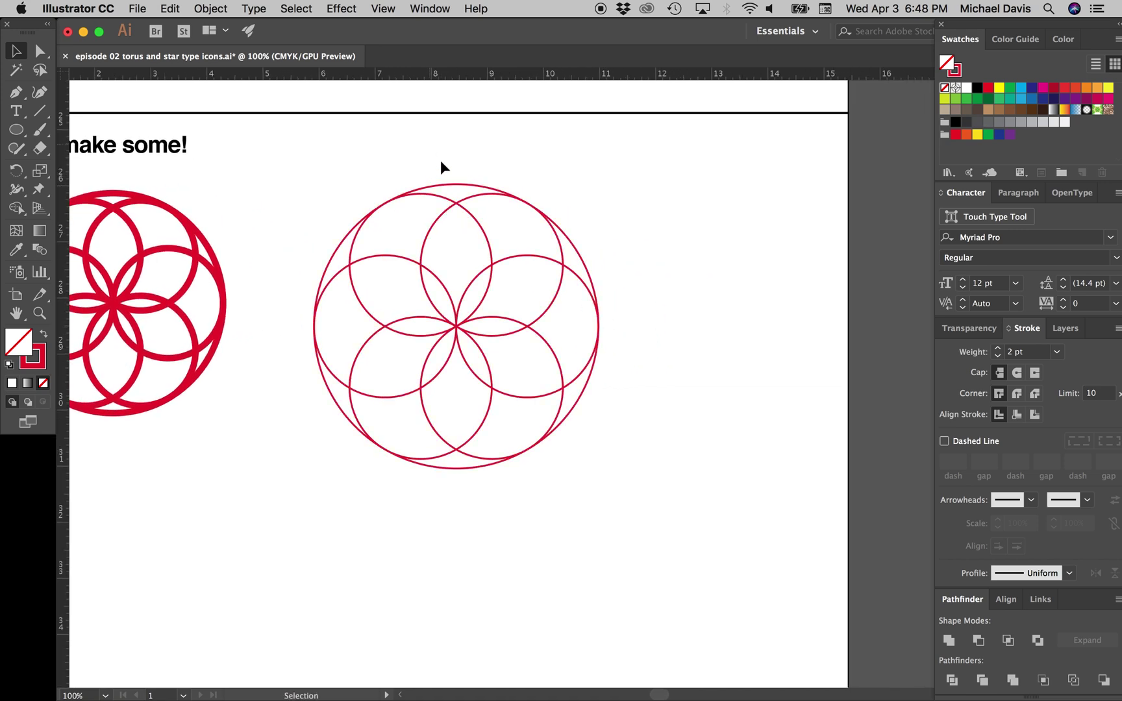
{"action": "left_click_drag", "start_coordinate": [333, 180], "coordinate": [399, 332]}
{"action": "left_click", "coordinate": [401, 173]}
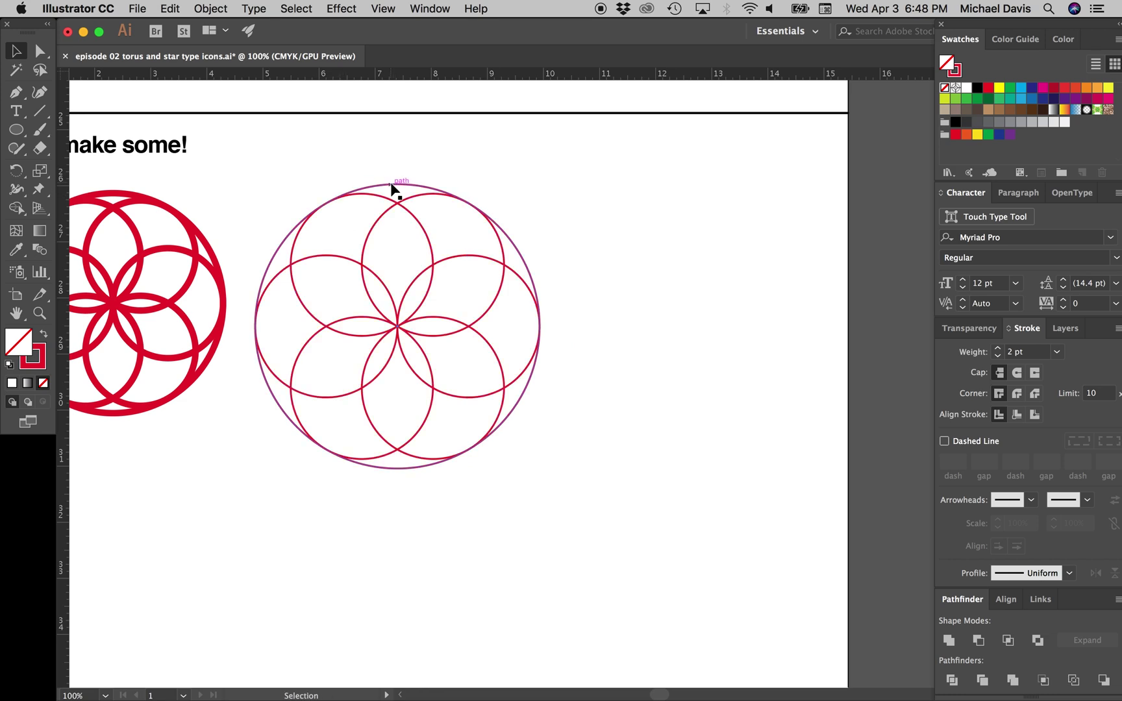
- Duplicate the rosette's outer circle and its two horizontally aligned small circles into the empty space on its right
{"action": "left_click_drag", "start_coordinate": [391, 185], "coordinate": [689, 220]}
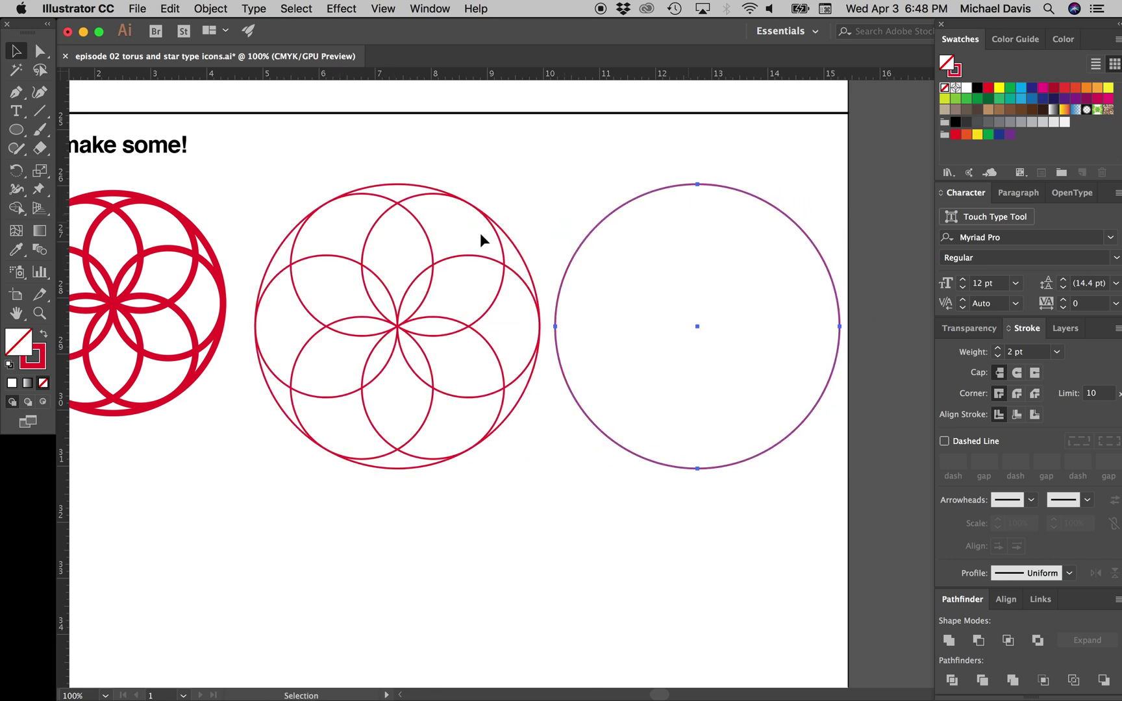
{"action": "key", "text": "super+z"}
{"action": "left_click", "coordinate": [330, 256], "text": "shift"}
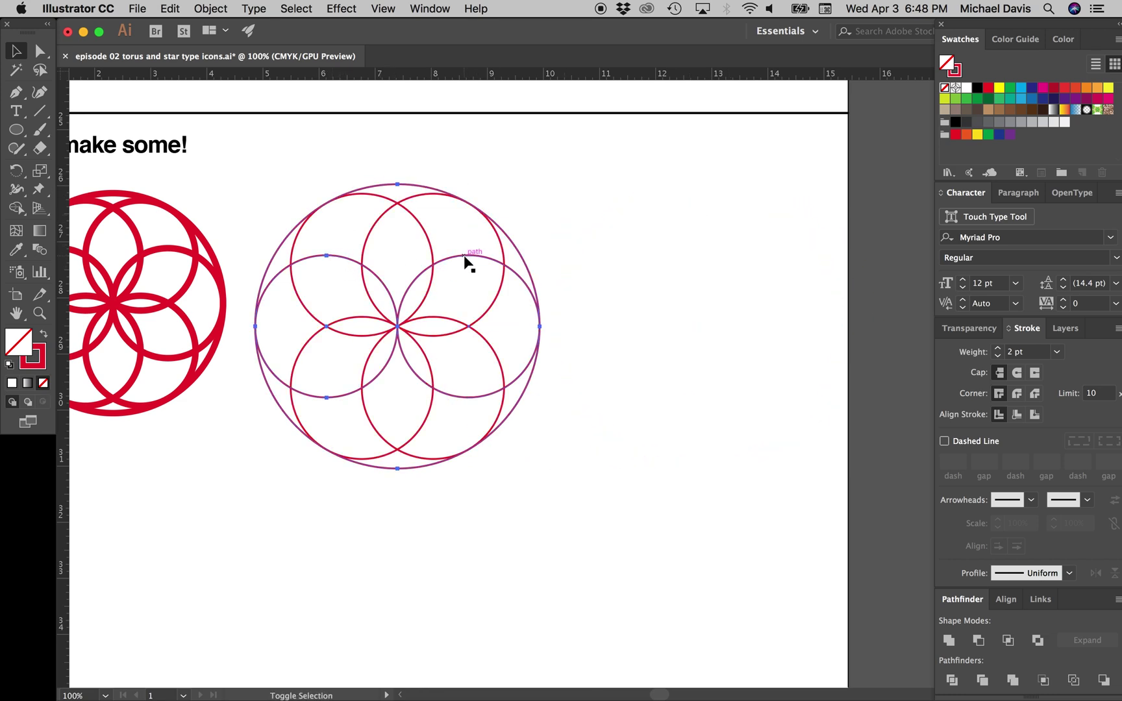
{"action": "left_click", "coordinate": [465, 261], "text": "shift"}
{"action": "left_click_drag", "start_coordinate": [331, 257], "coordinate": [623, 311]}
{"action": "left_click", "coordinate": [593, 176]}
- Create a copy of the second design's two small circles rotated 20° about their shared centre point
{"action": "left_click", "coordinate": [655, 259]}
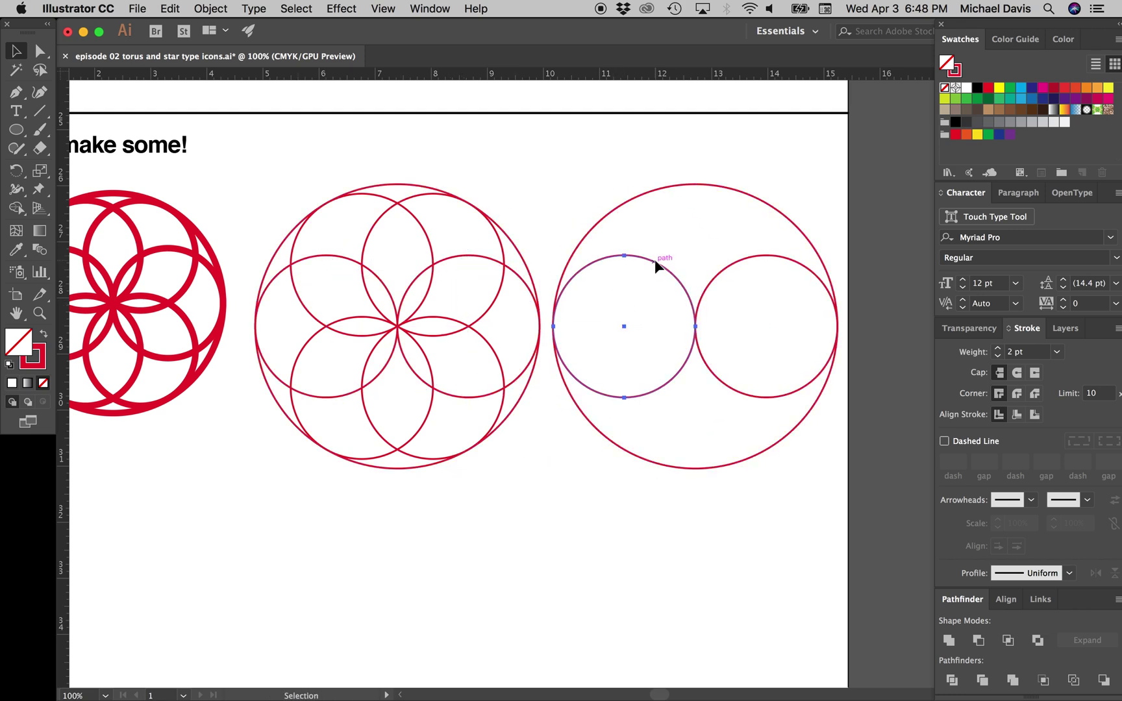
{"action": "left_click", "coordinate": [726, 271], "text": "shift"}
{"action": "key", "text": "a"}
{"action": "key", "text": "v"}
{"action": "key", "text": "r"}
{"action": "key", "text": "Return"}
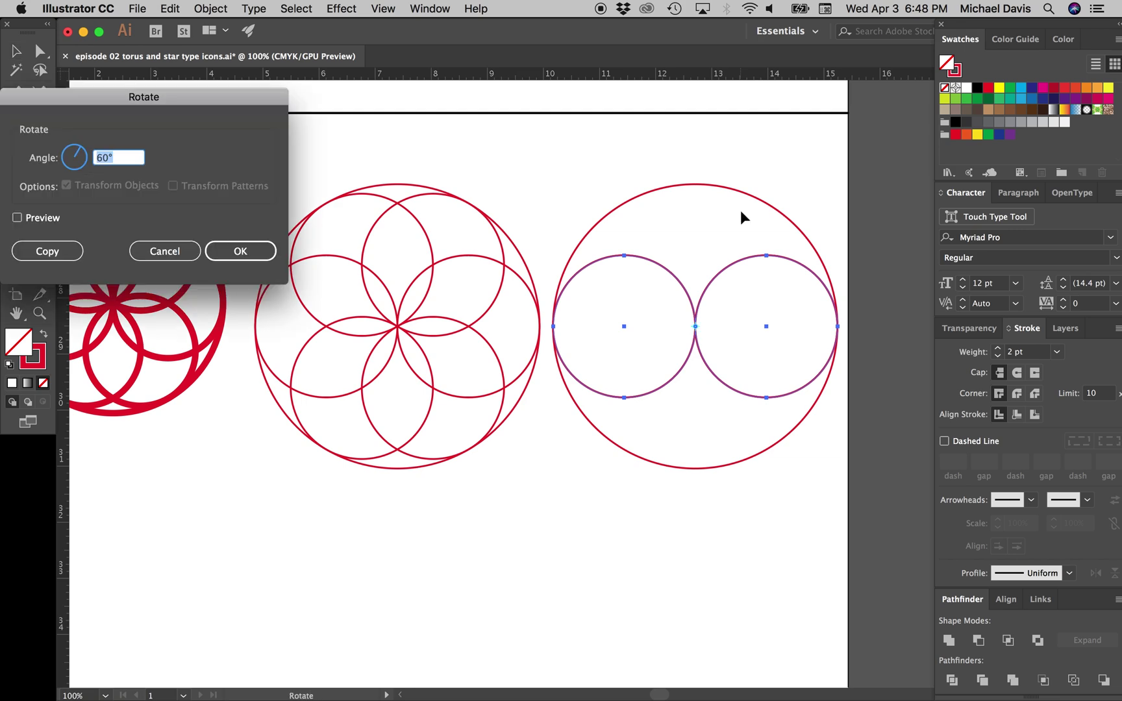
{"action": "type", "text": "20"}
{"action": "key", "text": "Return"}
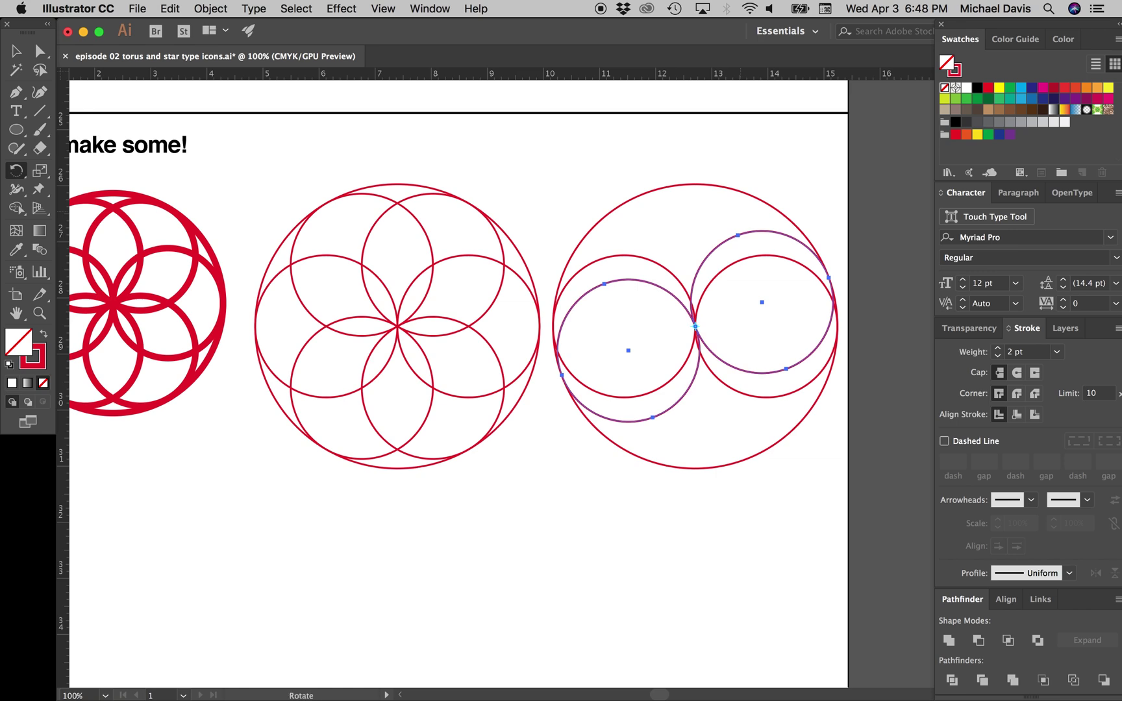
- Make another 20° rotated copy from the newly rotated pair of small circles
{"action": "key", "text": "Return"}
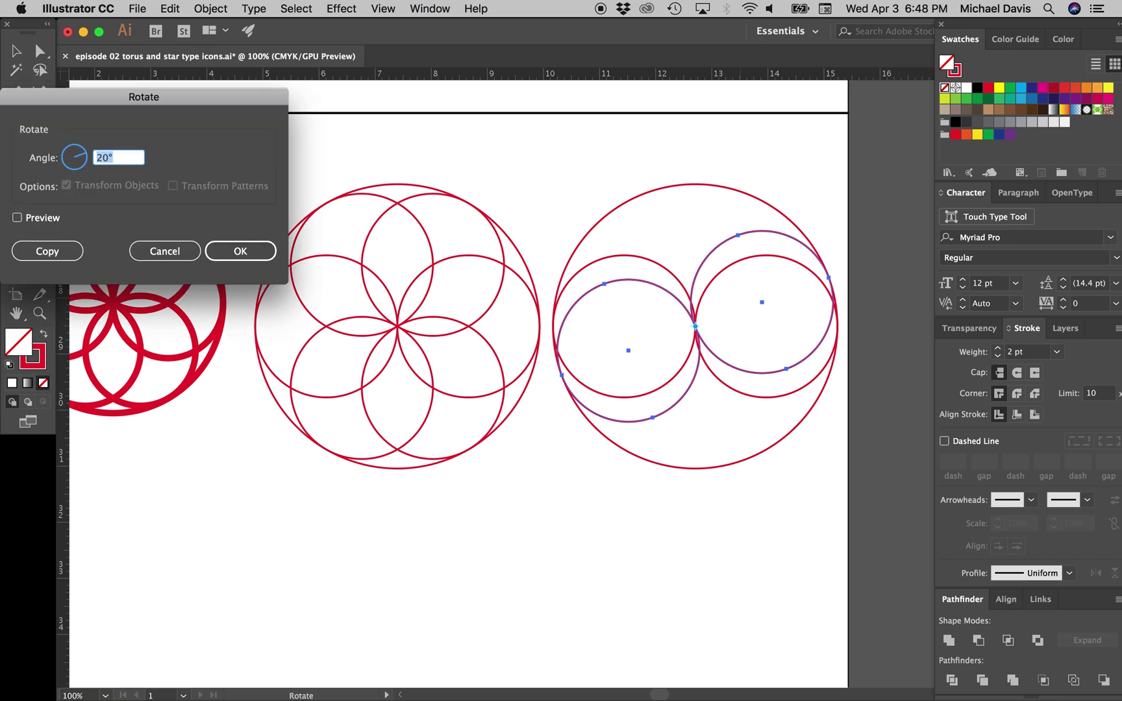
{"action": "key", "text": "Return"}
{"action": "key", "text": "v"}
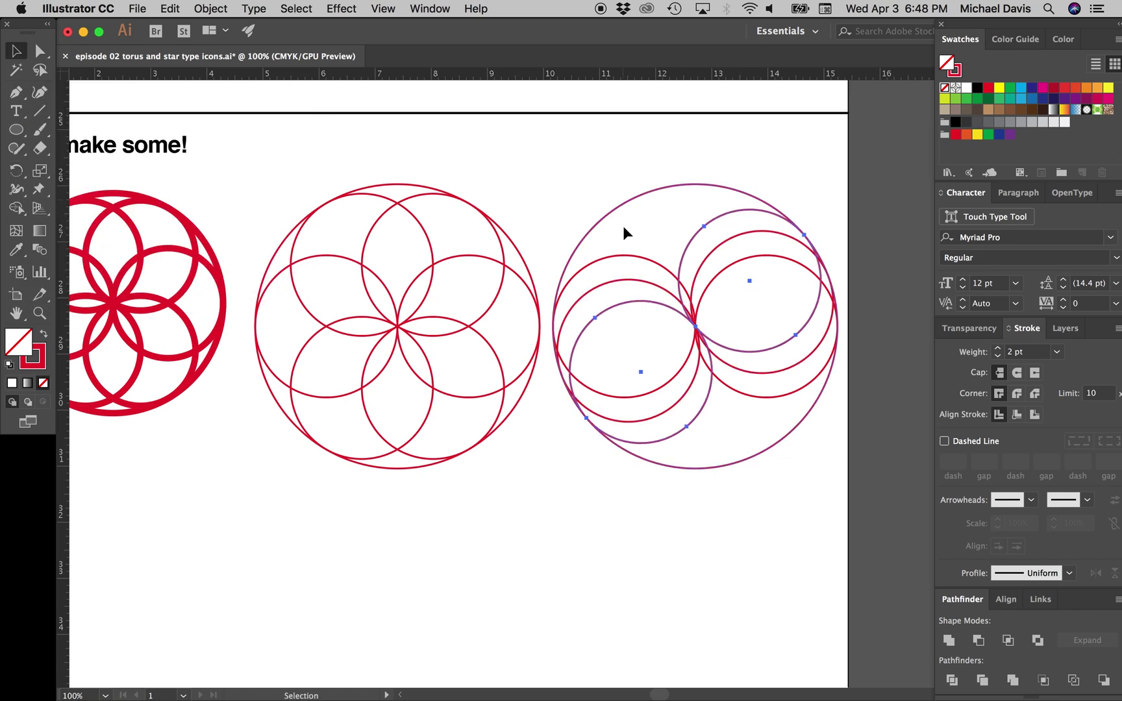
- Copy all six small circles inside the second outer circle, rotated 60° about their shared centre point
{"action": "left_click_drag", "start_coordinate": [633, 225], "coordinate": [636, 316]}
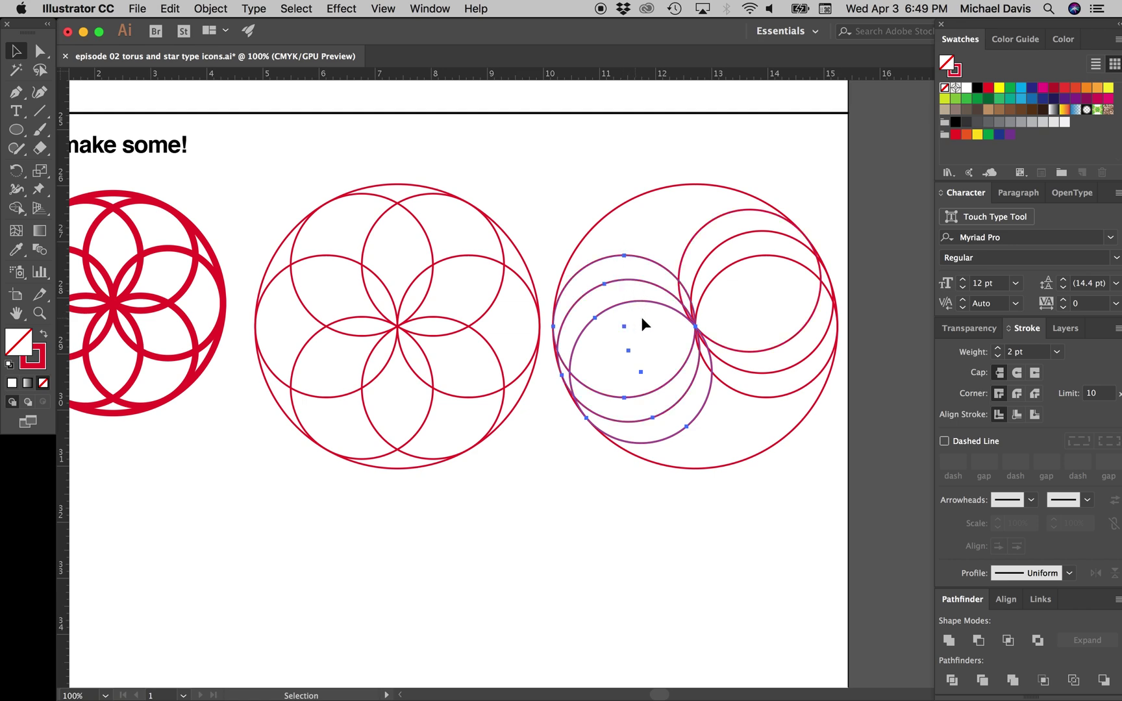
{"action": "left_click", "coordinate": [763, 322], "text": "shift"}
{"action": "left_click_drag", "start_coordinate": [762, 322], "coordinate": [776, 409]}
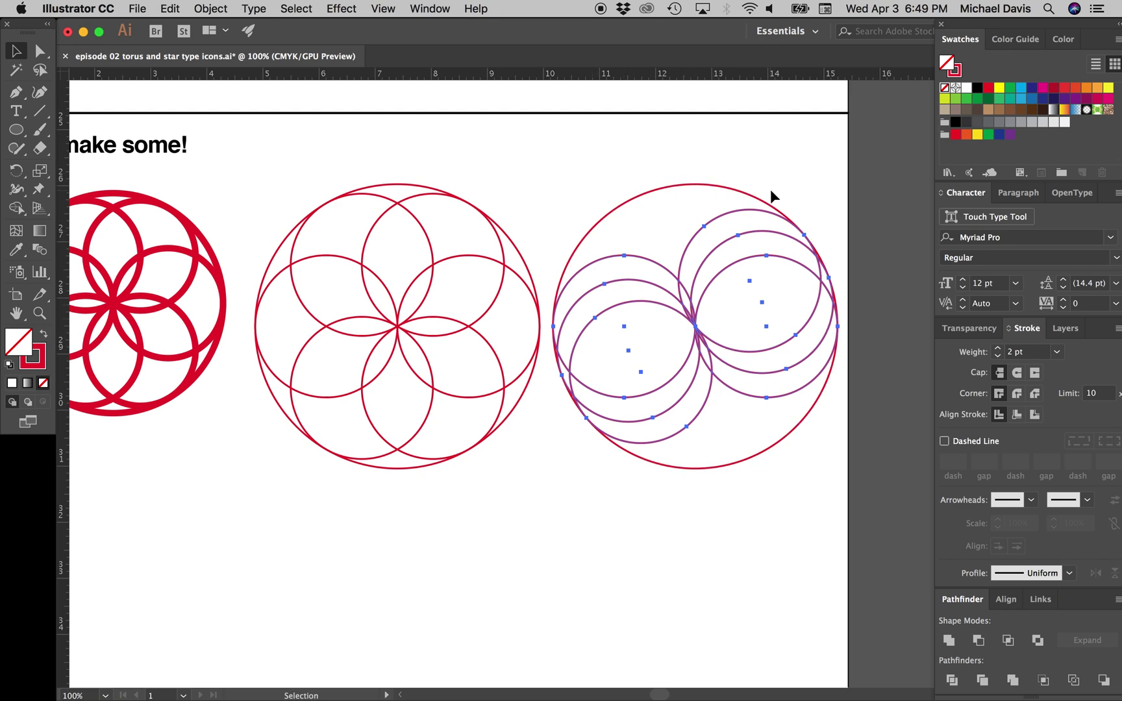
{"action": "key", "text": "a"}
{"action": "key", "text": "v"}
{"action": "key", "text": "r"}
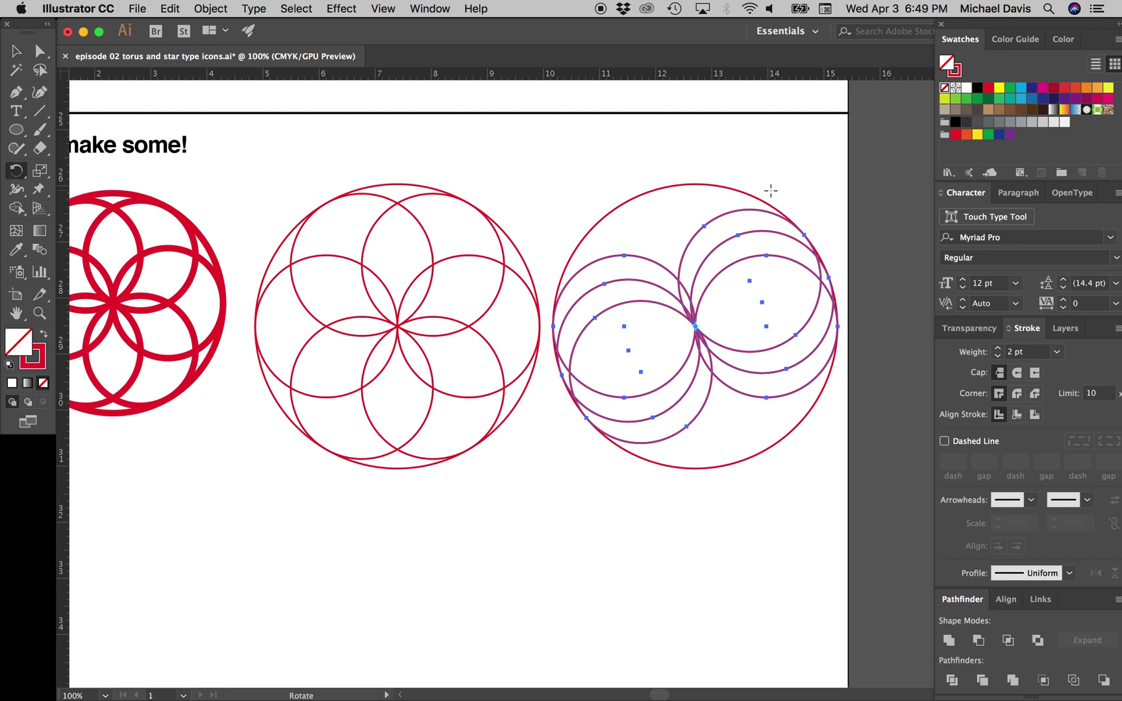
{"action": "key", "text": "Return"}
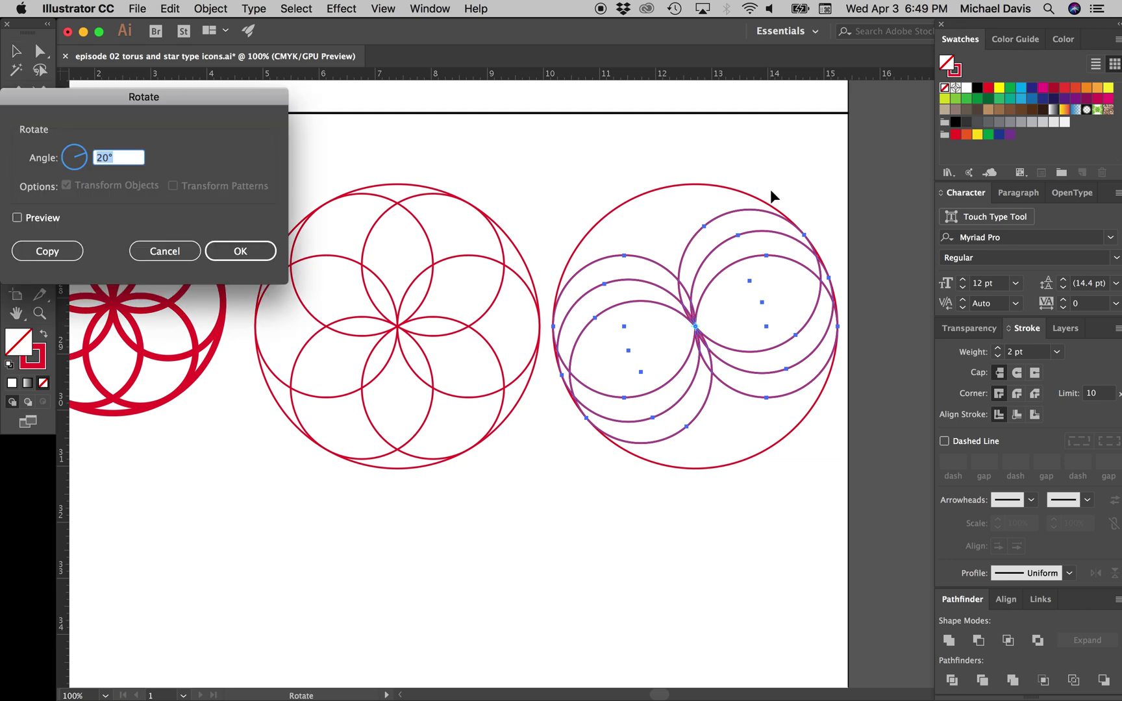
{"action": "type", "text": "60"}
{"action": "key", "text": "alt+Return"}
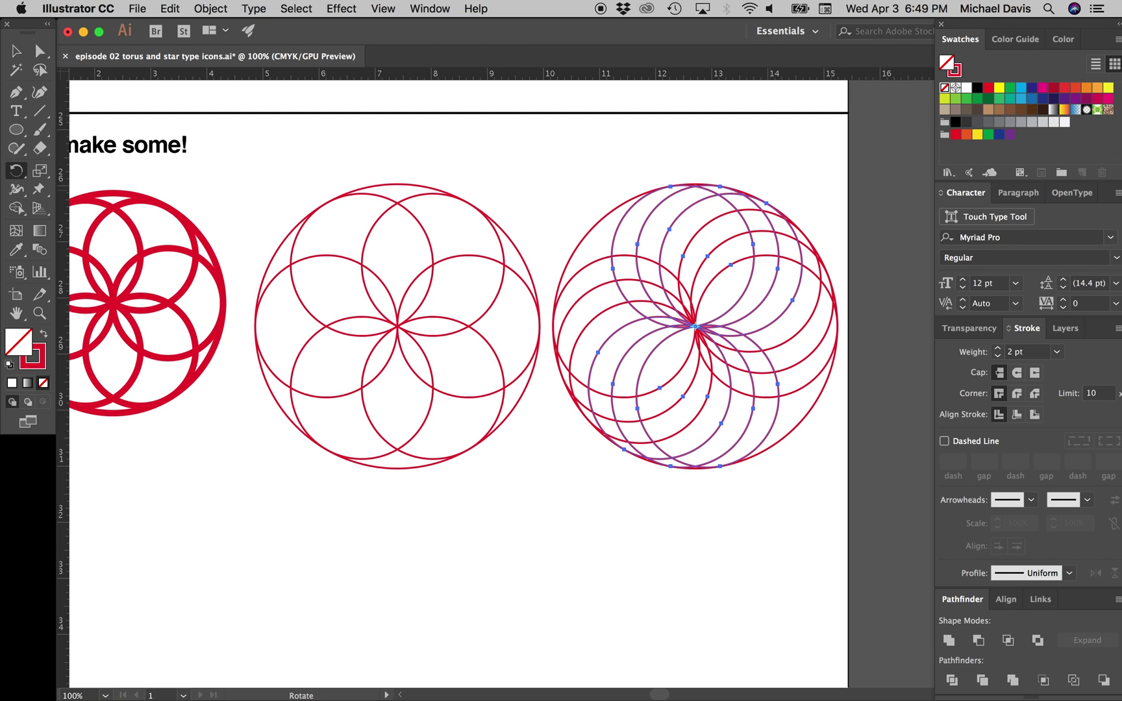
- Make another 60° rotated copy from the newly rotated set of six circles to complete the dense rosette, and deselect everything
{"action": "key", "text": "super"}
{"action": "key", "text": "Return"}
{"action": "key", "text": "alt+Return"}
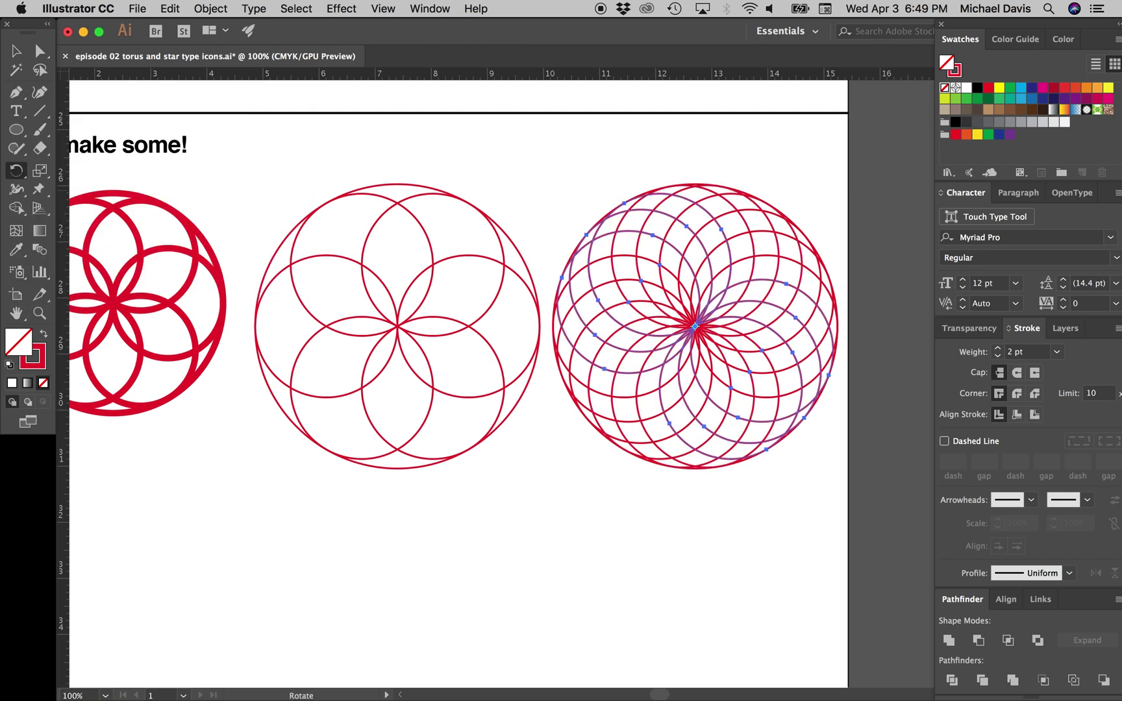
{"action": "key", "text": "v"}
{"action": "left_click", "coordinate": [567, 166]}
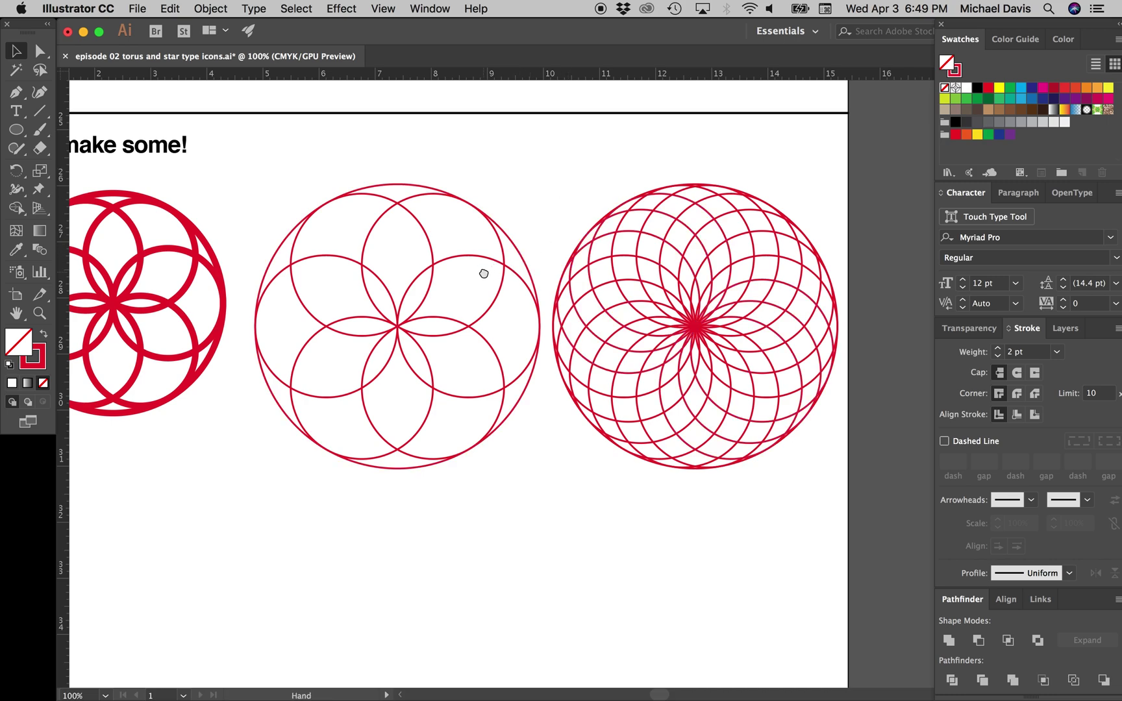
- Copy the green swirl icon from the reference row and paste it into the empty space below the red rosettes
{"action": "left_click_drag", "start_coordinate": [483, 266], "coordinate": [584, 339]}
{"action": "scroll", "coordinate": [583, 340], "scroll_direction": "up", "scroll_amount": 10}
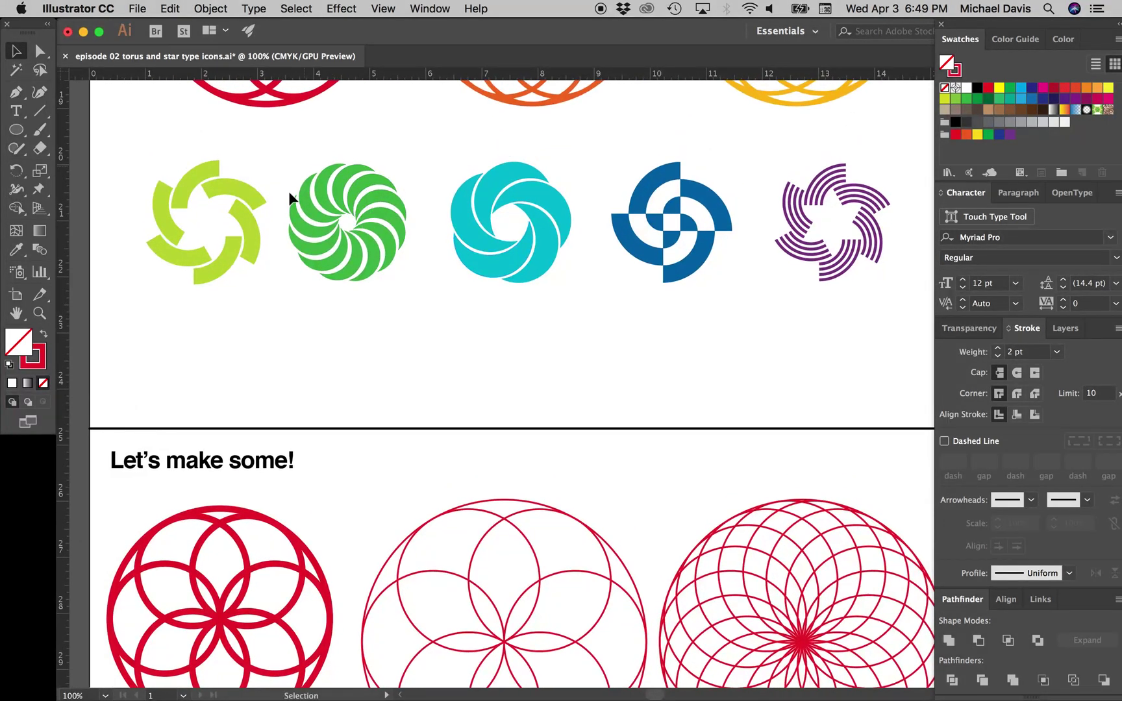
{"action": "scroll", "coordinate": [430, 289], "scroll_direction": "up", "scroll_amount": 3}
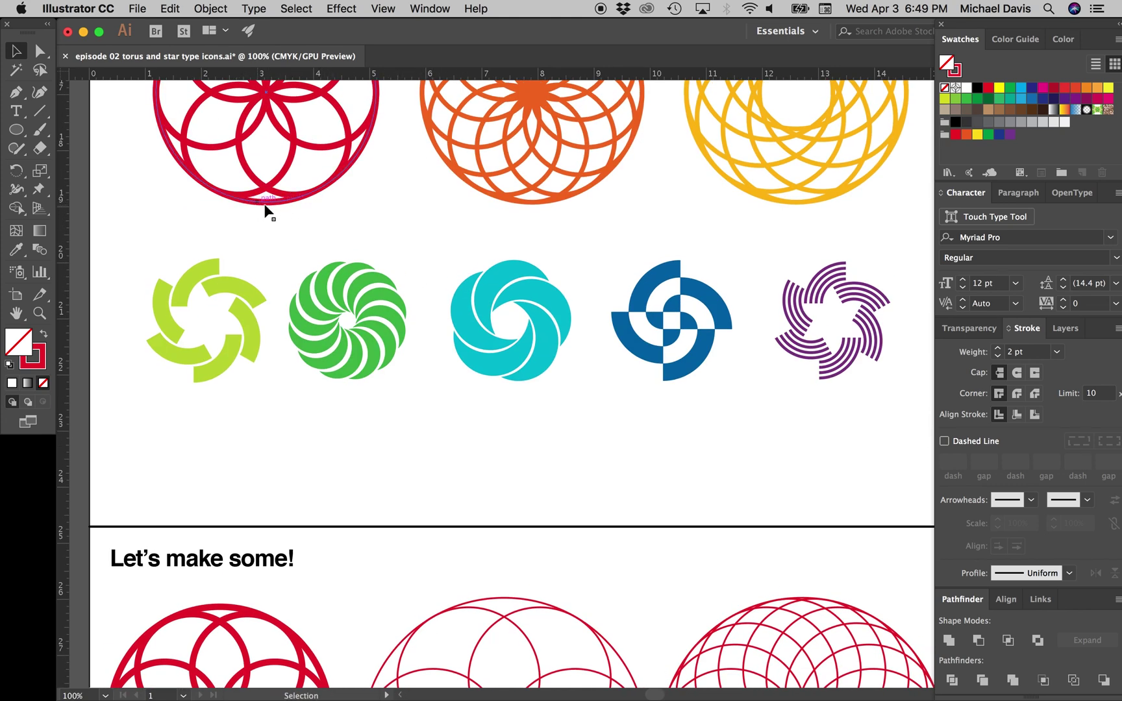
{"action": "key", "text": "space"}
{"action": "left_click_drag", "start_coordinate": [239, 430], "coordinate": [225, 333]}
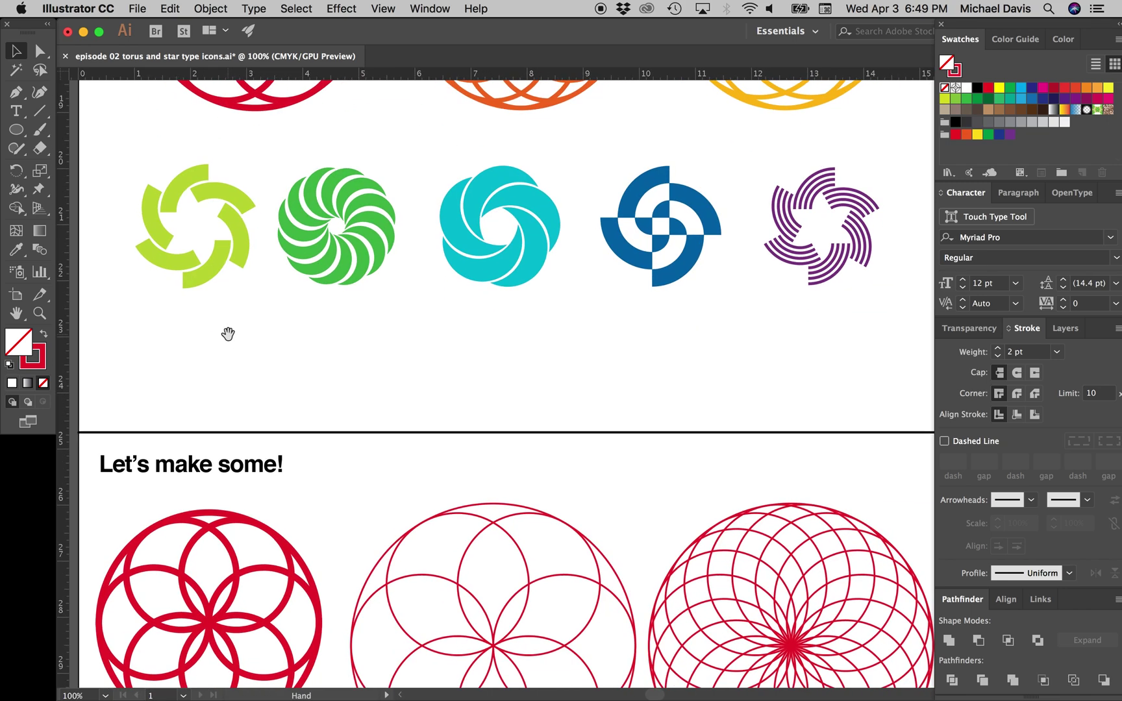
{"action": "left_click_drag", "start_coordinate": [275, 152], "coordinate": [392, 296]}
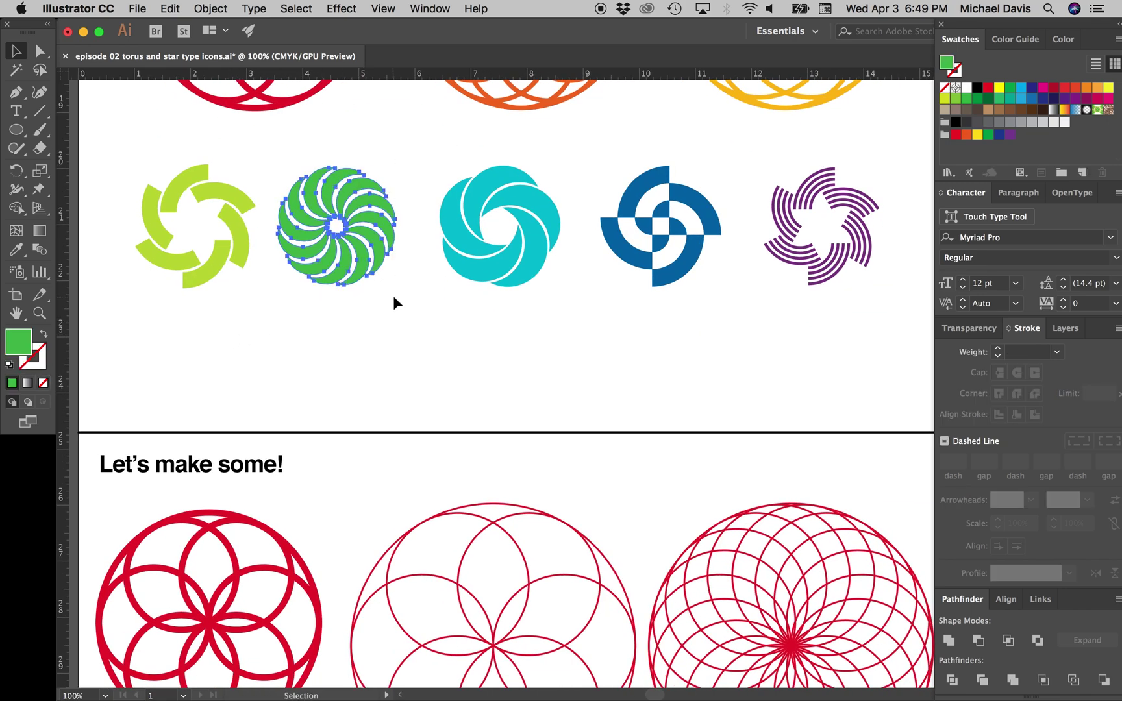
{"action": "key", "text": "space"}
{"action": "left_click_drag", "start_coordinate": [351, 561], "coordinate": [392, 248]}
{"action": "left_click_drag", "start_coordinate": [385, 531], "coordinate": [366, 257]}
{"action": "key", "text": "super+v"}
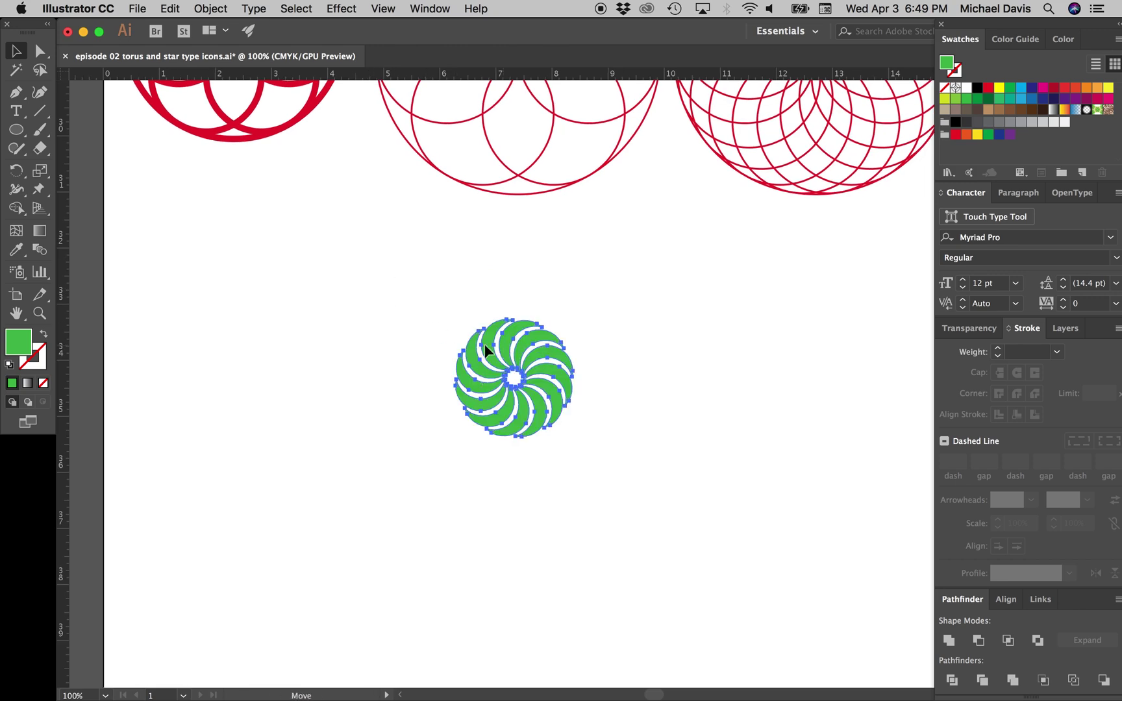
- Move the pasted green swirl about 5.6 in left, near the page's left edge, and deselect it
{"action": "left_click_drag", "start_coordinate": [498, 341], "coordinate": [183, 340]}
{"action": "left_click", "coordinate": [245, 315]}
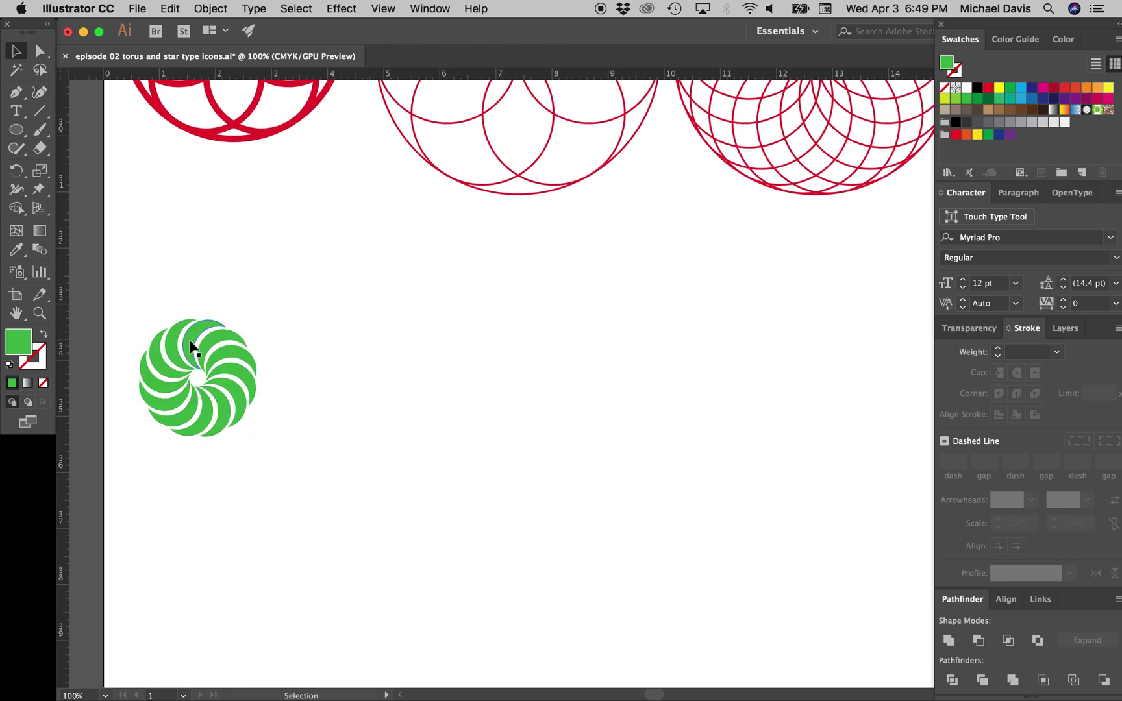
{"action": "left_click", "coordinate": [194, 336]}
{"action": "left_click", "coordinate": [253, 306]}
- Draw a green circle about 1.5 in wide beside the swirl and duplicate it about 0.3 in to its right
{"action": "left_click_drag", "start_coordinate": [20, 132], "coordinate": [78, 166]}
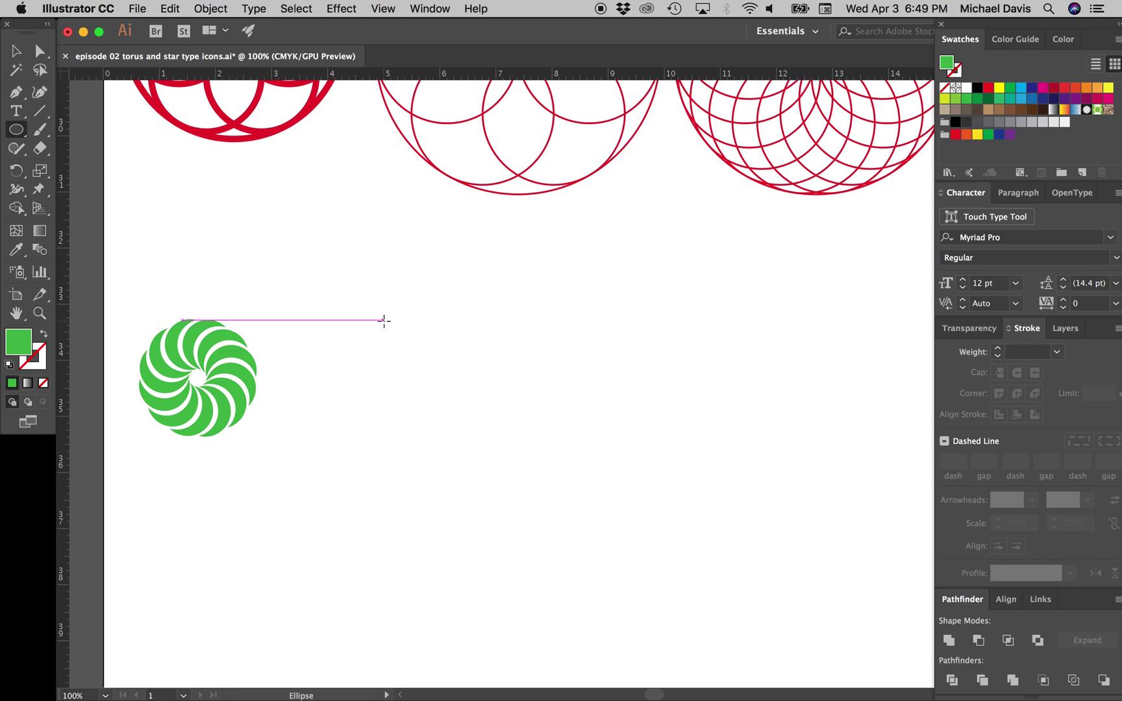
{"action": "left_click_drag", "start_coordinate": [383, 320], "coordinate": [443, 402]}
{"action": "key", "text": "v"}
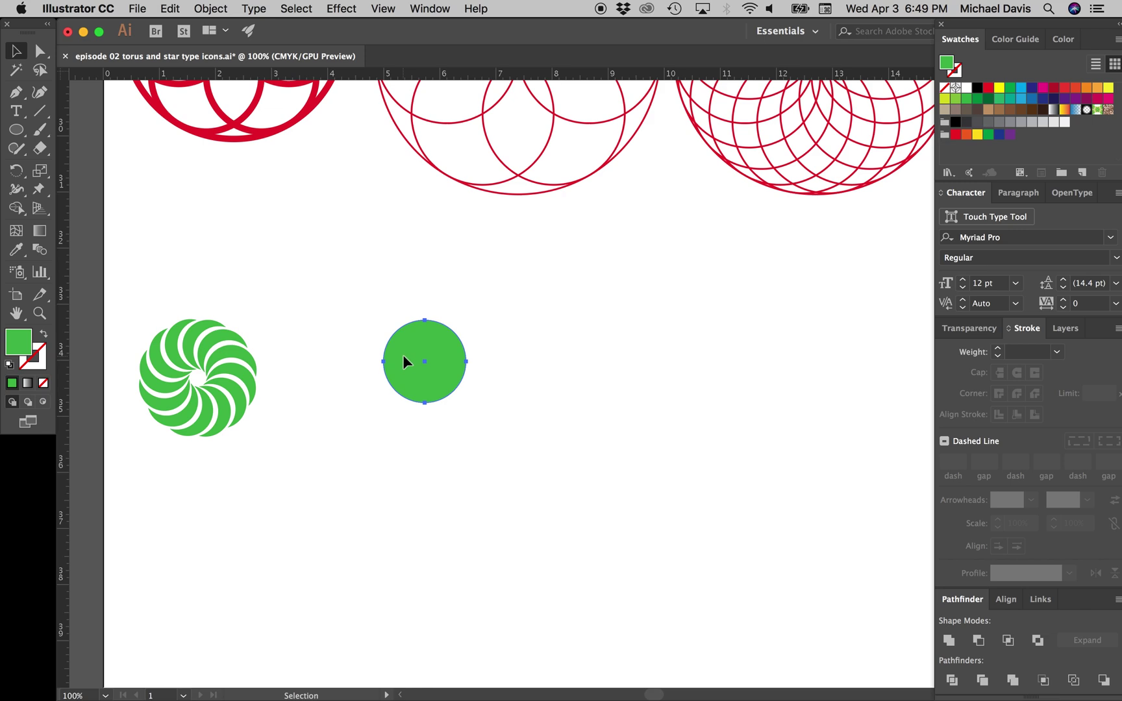
{"action": "mouse_move", "coordinate": [403, 355]}
{"action": "left_mouse_down"}
{"action": "mouse_move", "coordinate": [434, 361]}
{"action": "mouse_move", "coordinate": [420, 357]}
{"action": "left_mouse_up"}
{"action": "left_click", "coordinate": [413, 298]}
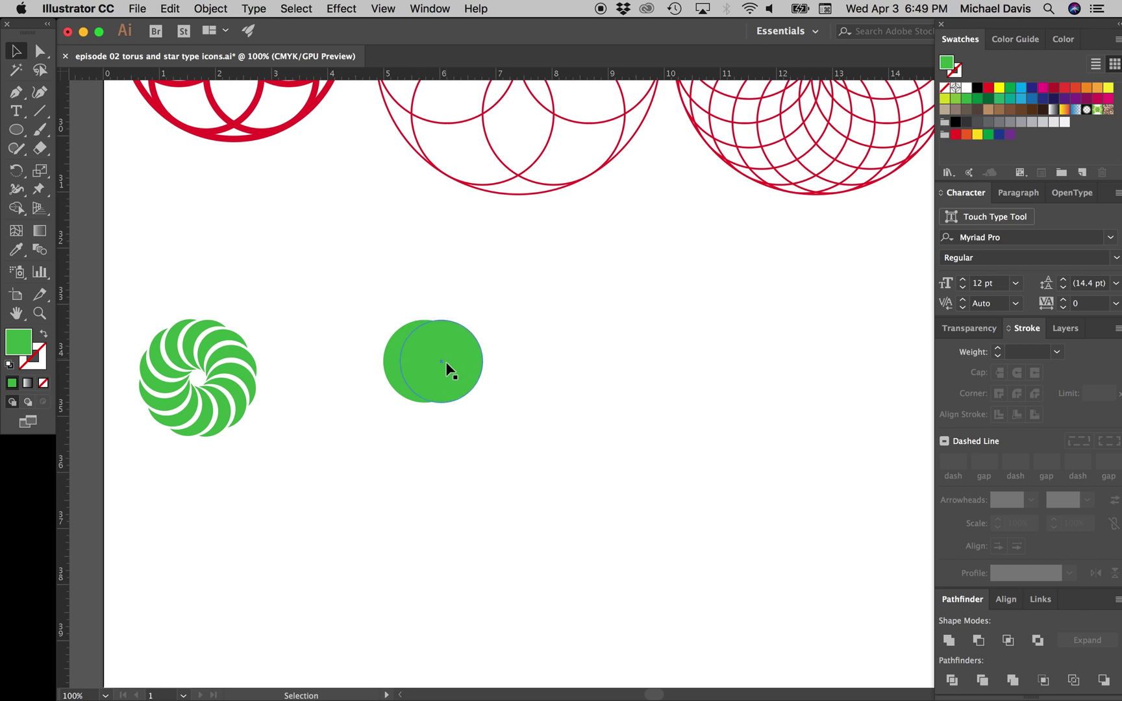
- Subtract the front green circle from the one behind it with Minus Front to leave a crescent, and deselect it
{"action": "left_click", "coordinate": [445, 362]}
{"action": "left_click", "coordinate": [392, 352], "text": "shift"}
{"action": "left_click_drag", "start_coordinate": [399, 299], "coordinate": [448, 368]}
{"action": "left_click", "coordinate": [978, 641]}
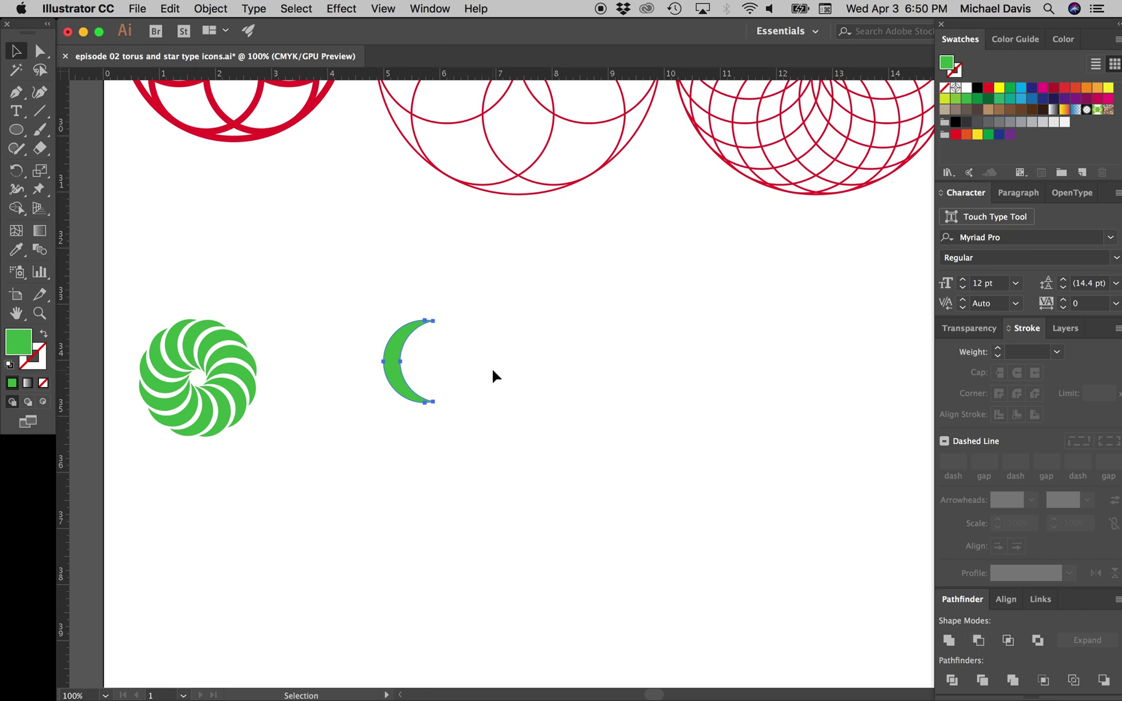
{"action": "left_click", "coordinate": [529, 423]}
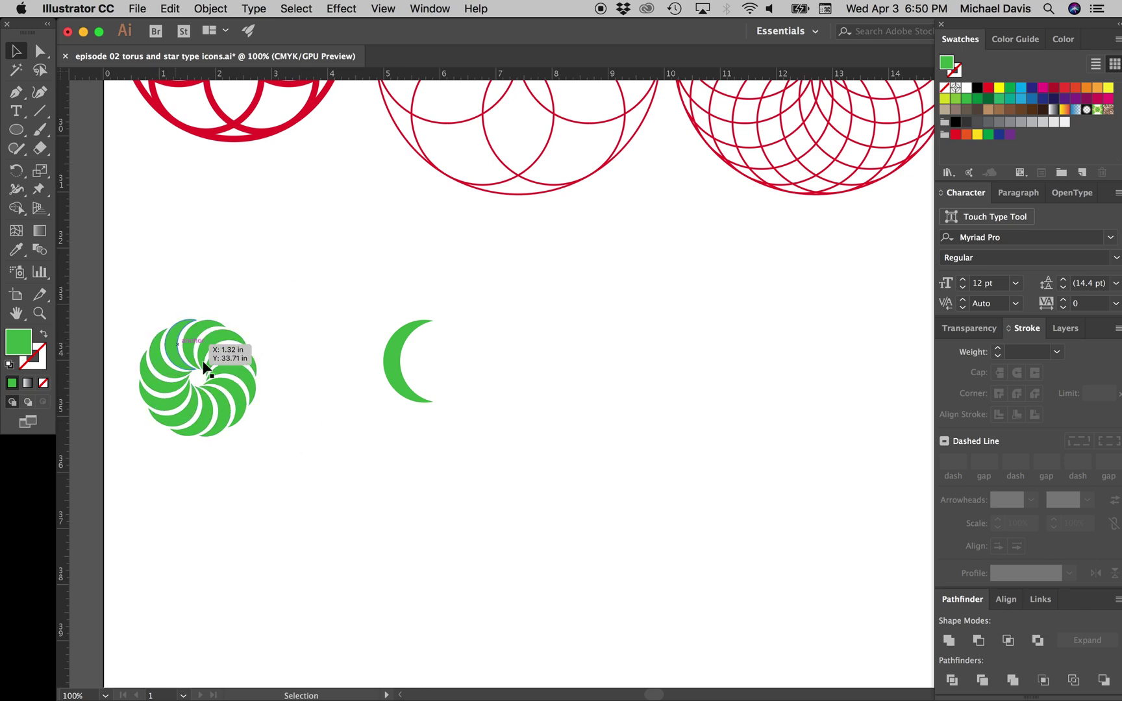
{"action": "left_click", "coordinate": [518, 197]}
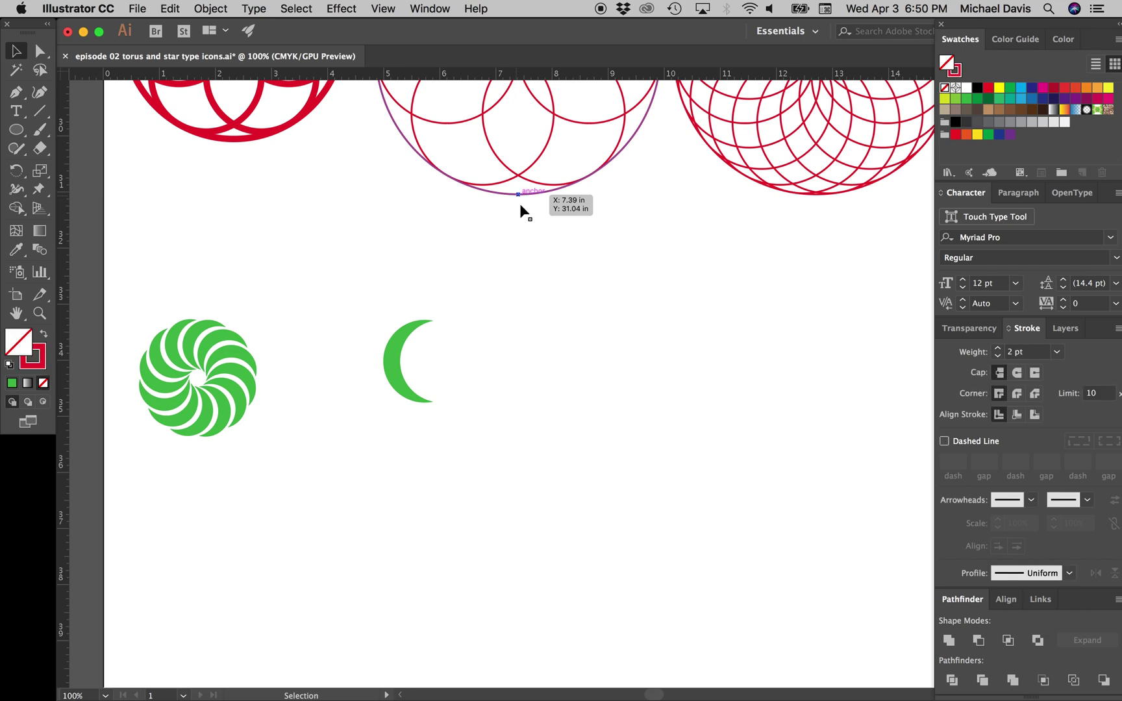
{"action": "left_click", "coordinate": [492, 317]}
{"action": "left_click", "coordinate": [394, 374]}
{"action": "left_click", "coordinate": [463, 360]}
- Draw an unfilled, green-outlined circle about 4.7 in wide around the crescent and place the crescent just inside its top
{"action": "key", "text": "l"}
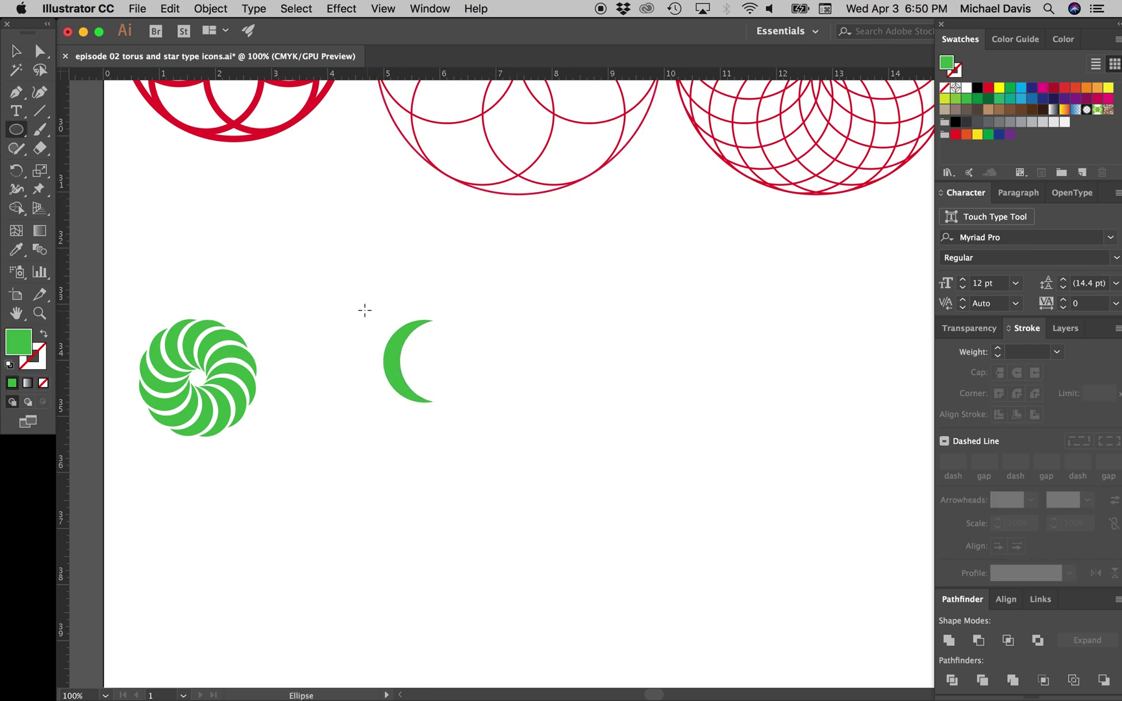
{"action": "left_click_drag", "start_coordinate": [360, 303], "coordinate": [582, 568]}
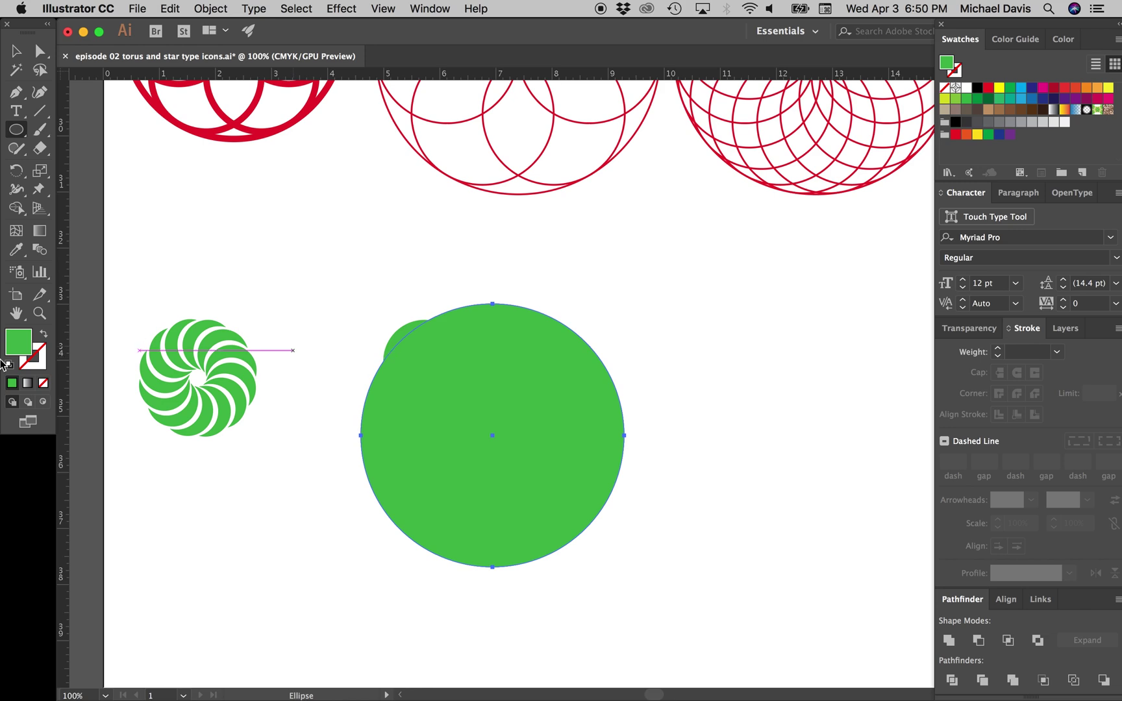
{"action": "left_click", "coordinate": [43, 333]}
{"action": "key", "text": "v"}
{"action": "left_click_drag", "start_coordinate": [492, 303], "coordinate": [475, 289]}
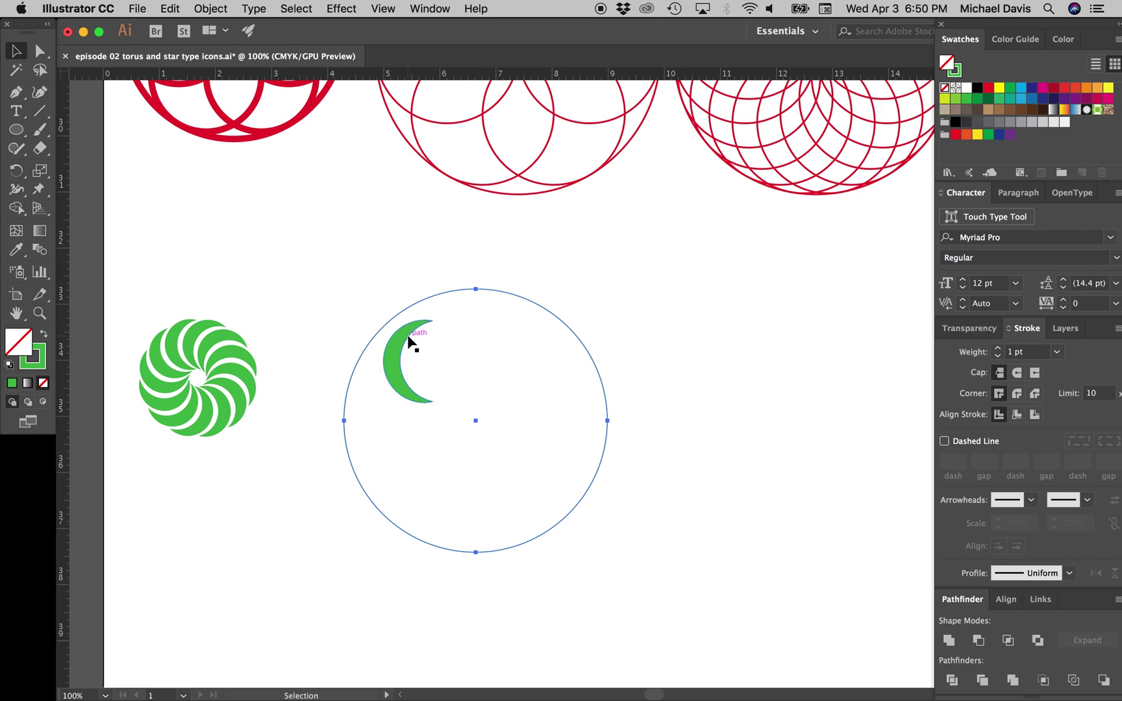
{"action": "left_click_drag", "start_coordinate": [410, 339], "coordinate": [463, 315]}
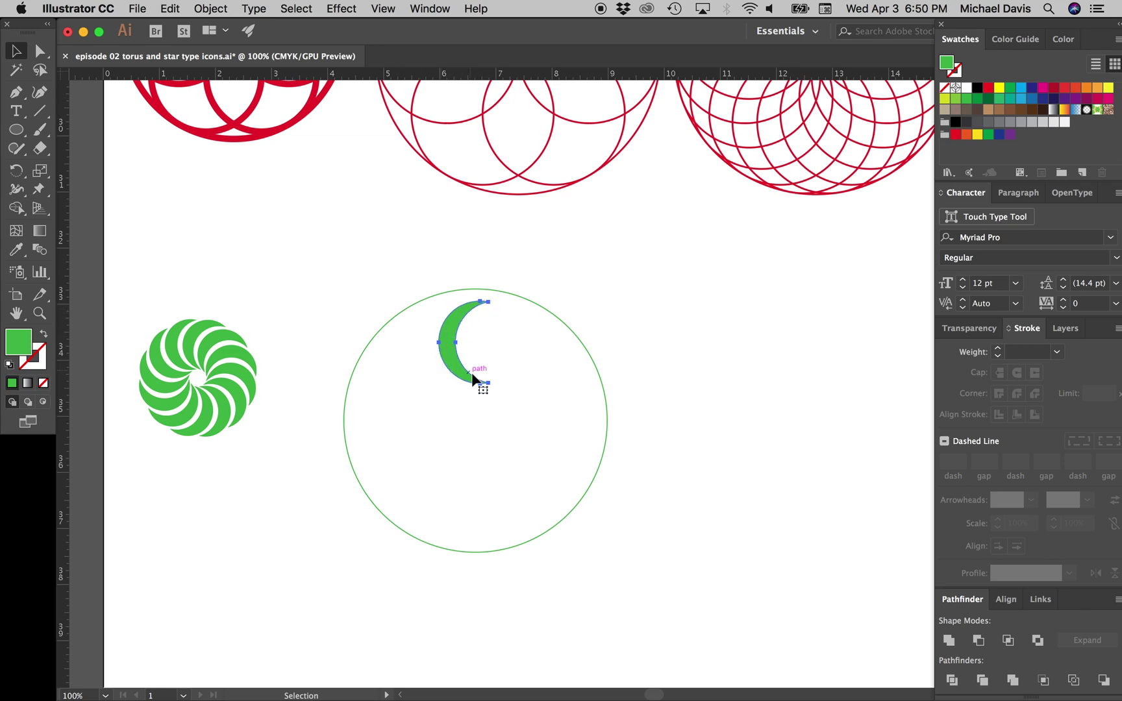
- Rotate a copy of the circle and crescent together by 180° about the circle's centre
{"action": "left_click", "coordinate": [539, 305], "text": "shift"}
{"action": "key", "text": "a"}
{"action": "key", "text": "v"}
{"action": "left_click", "coordinate": [540, 311], "text": "shift"}
{"action": "key", "text": "r"}
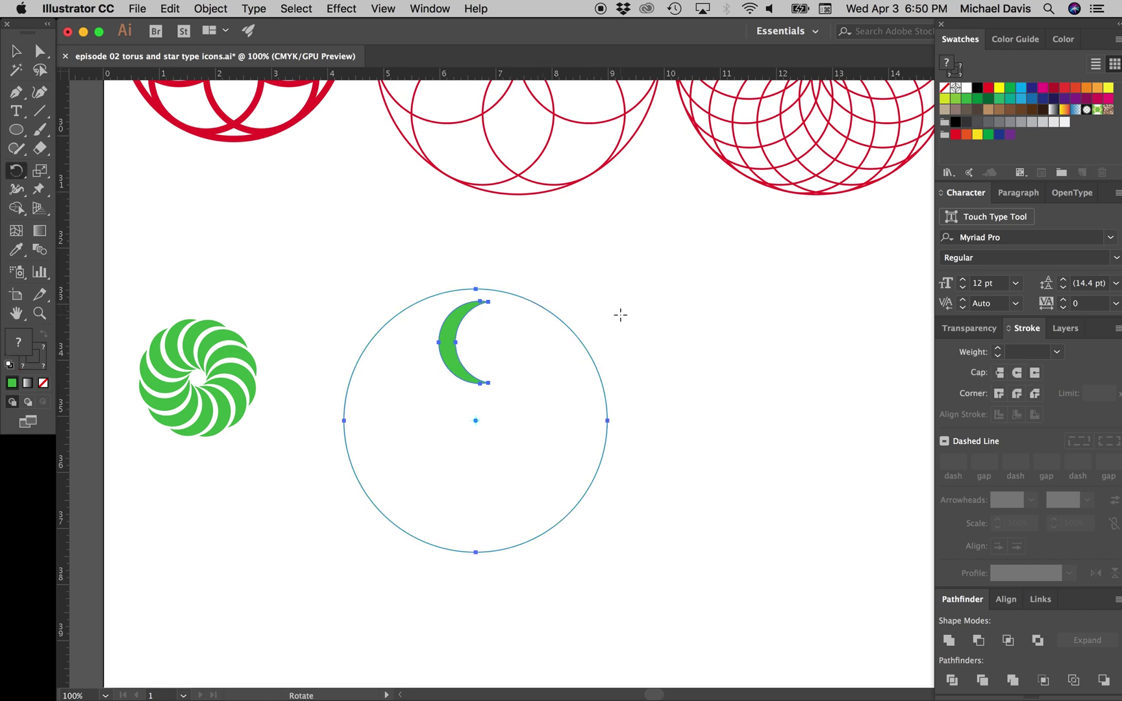
{"action": "left_click_drag", "start_coordinate": [618, 313], "coordinate": [392, 498]}
{"action": "key", "text": "v"}
- Select both crescents without the outline circle and set the circle's centre as their rotation point
{"action": "left_click", "coordinate": [448, 354]}
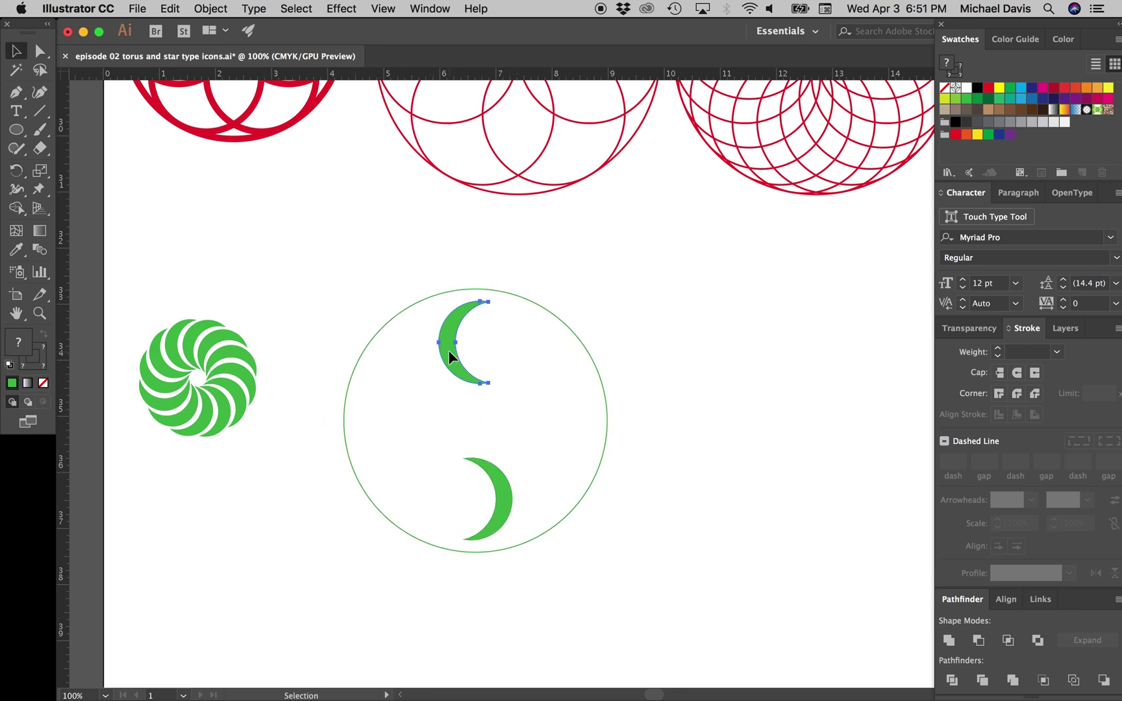
{"action": "left_click", "coordinate": [490, 474], "text": "shift"}
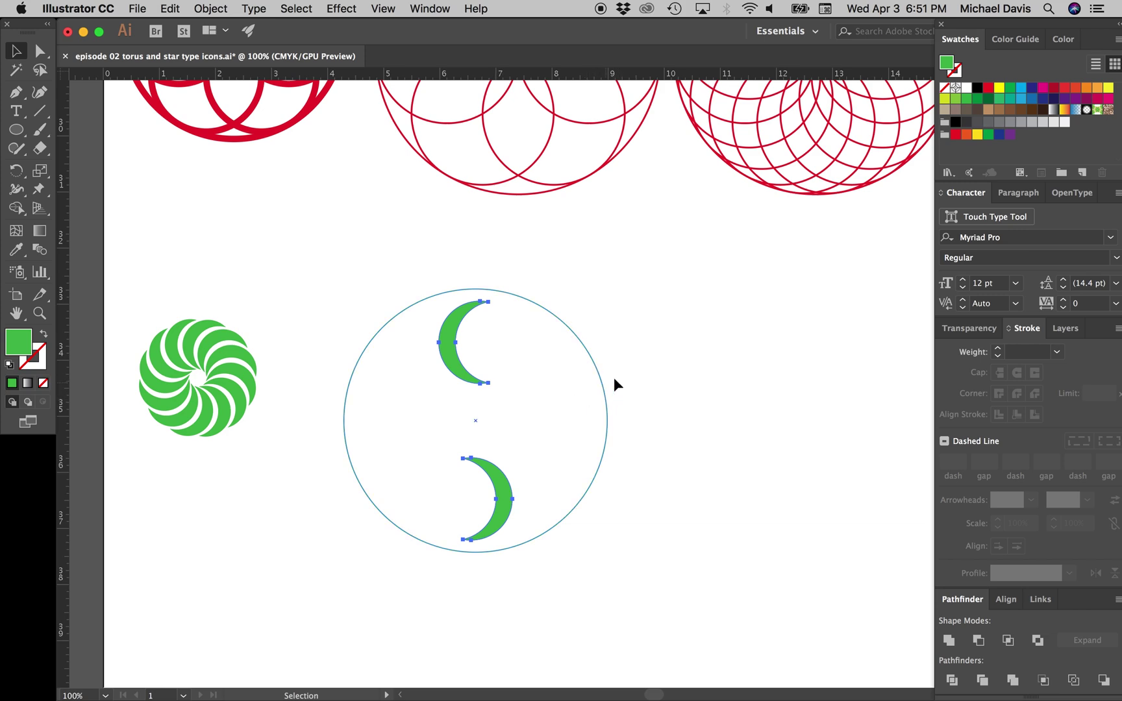
{"action": "key", "text": "a"}
{"action": "key", "text": "v"}
{"action": "key", "text": "r"}
- Try a copy of both crescents rotated about 20° around the circle's centre, and undo it
{"action": "key", "text": "Return"}
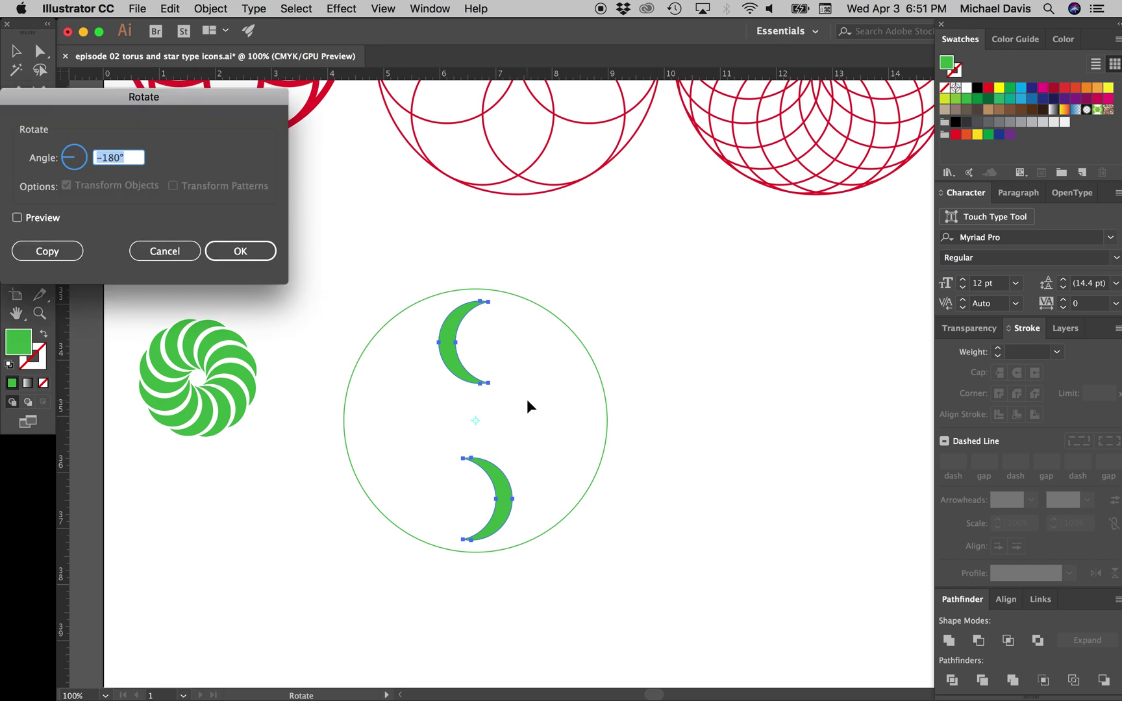
{"action": "type", "text": "2"}
{"action": "key", "text": "alt+Return"}
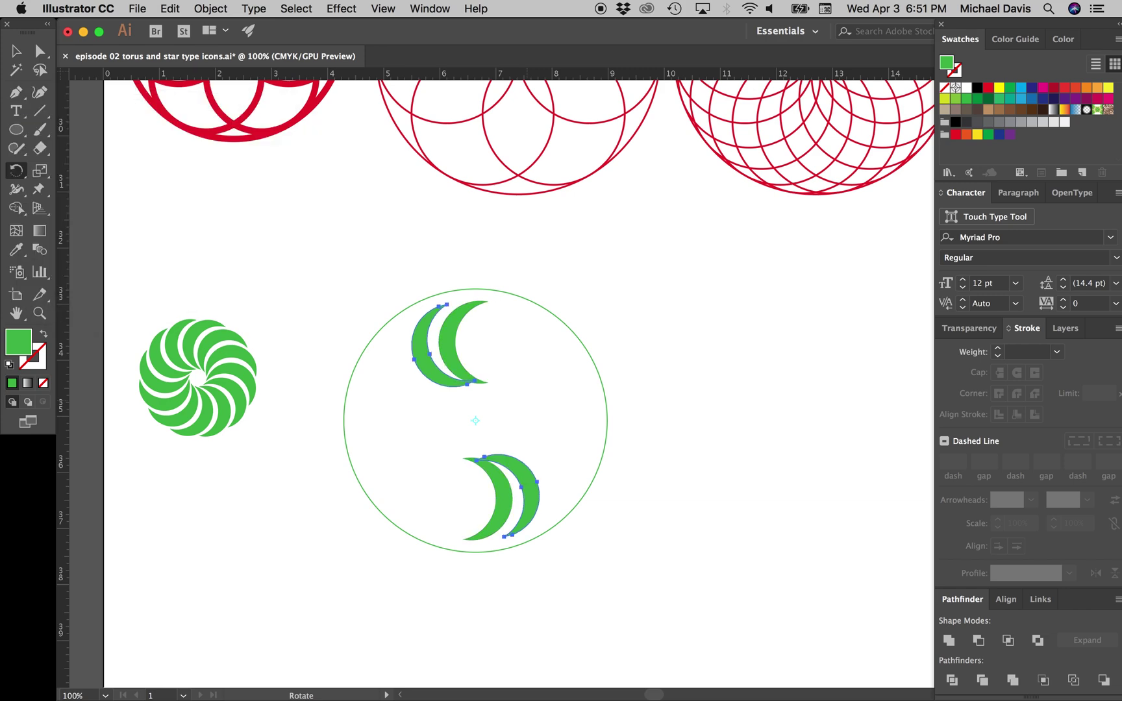
{"action": "key", "text": "super+z"}
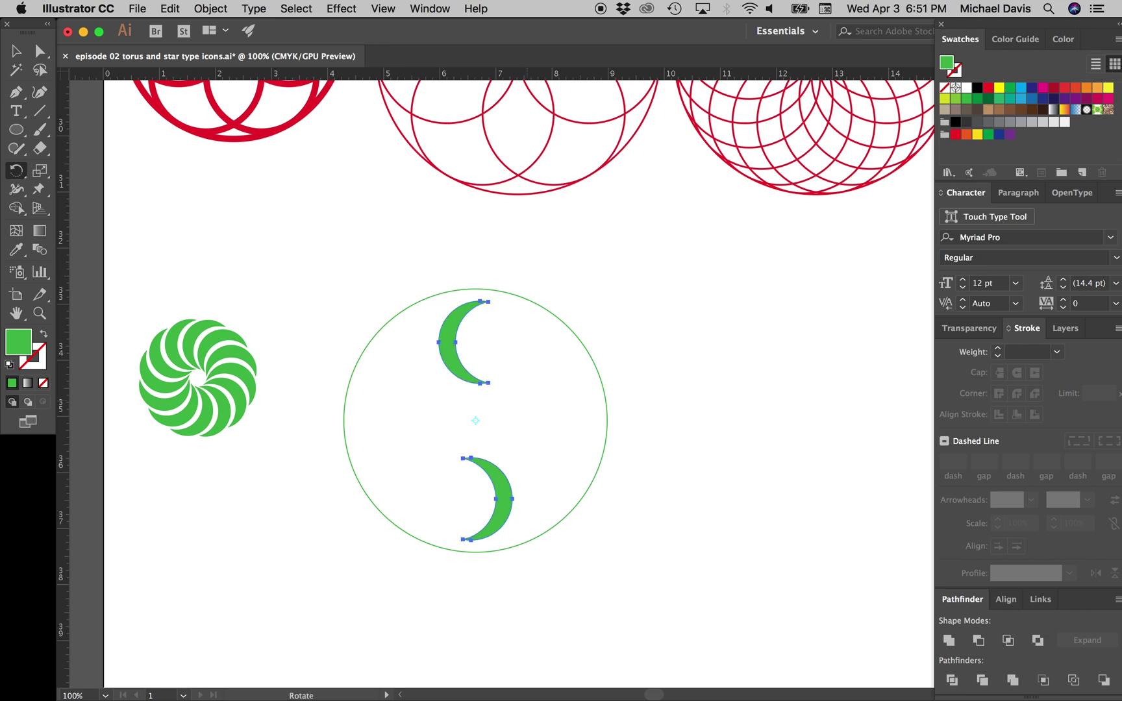
- Rotate a copy of both crescents by 30° around the circle's centre and deselect everything
{"action": "key", "text": "Return"}
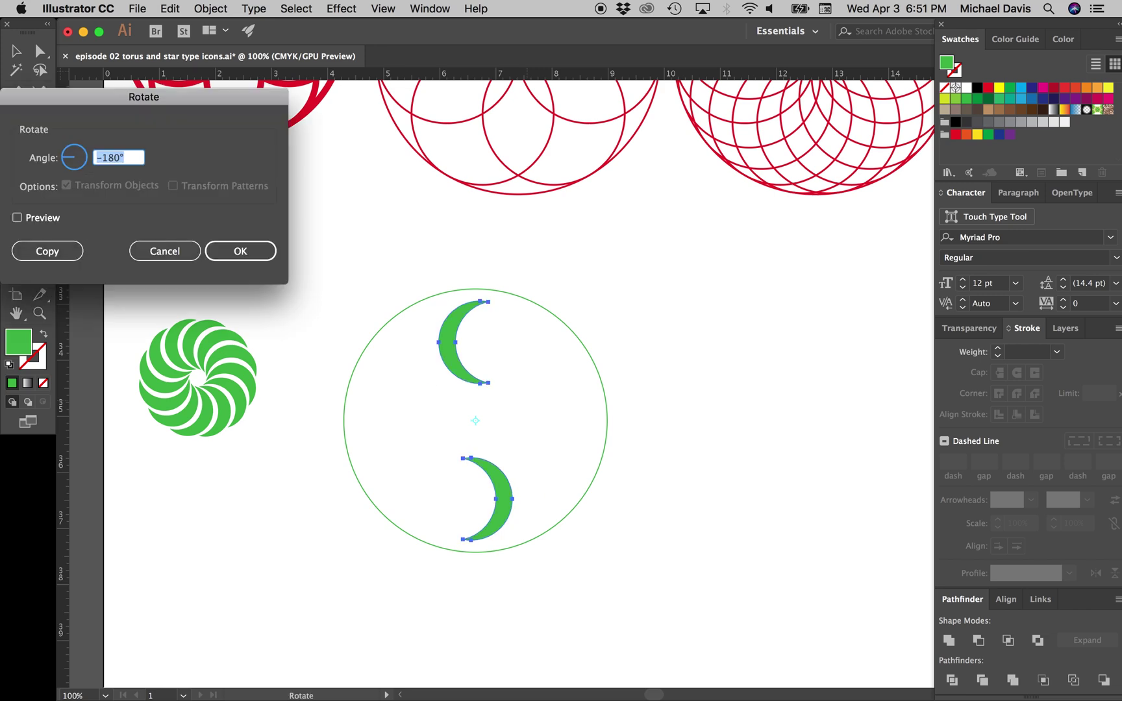
{"action": "type", "text": "30"}
{"action": "key", "text": "alt+Return"}
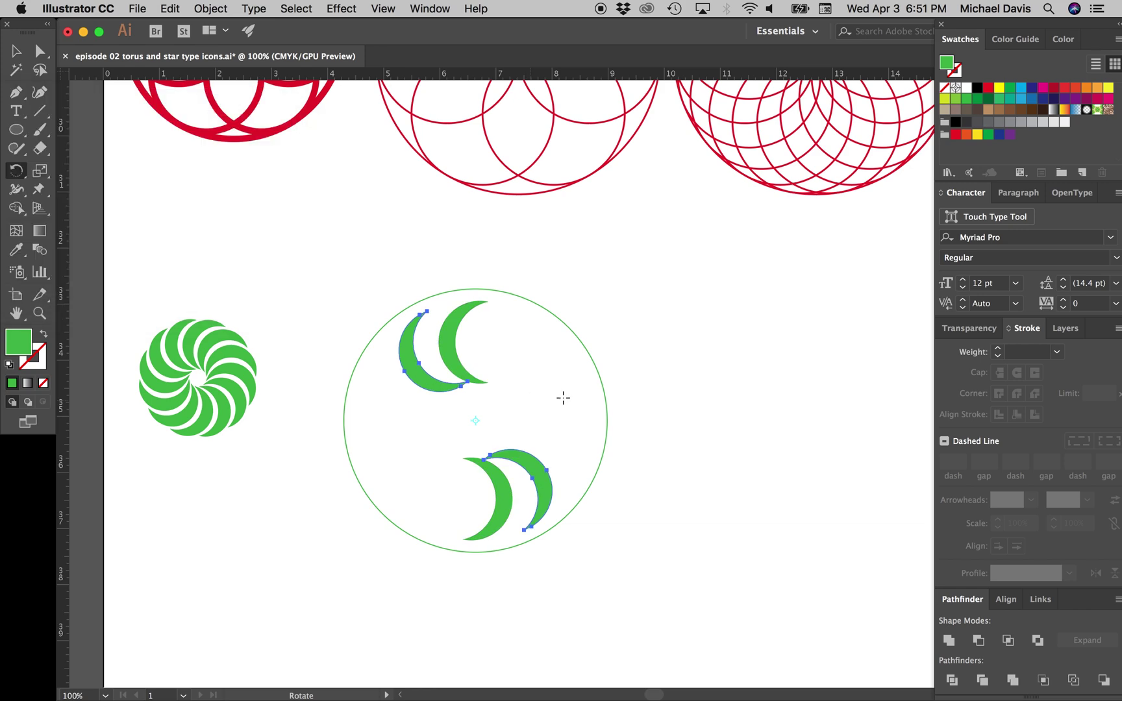
{"action": "key", "text": "v"}
{"action": "left_click", "coordinate": [518, 383]}
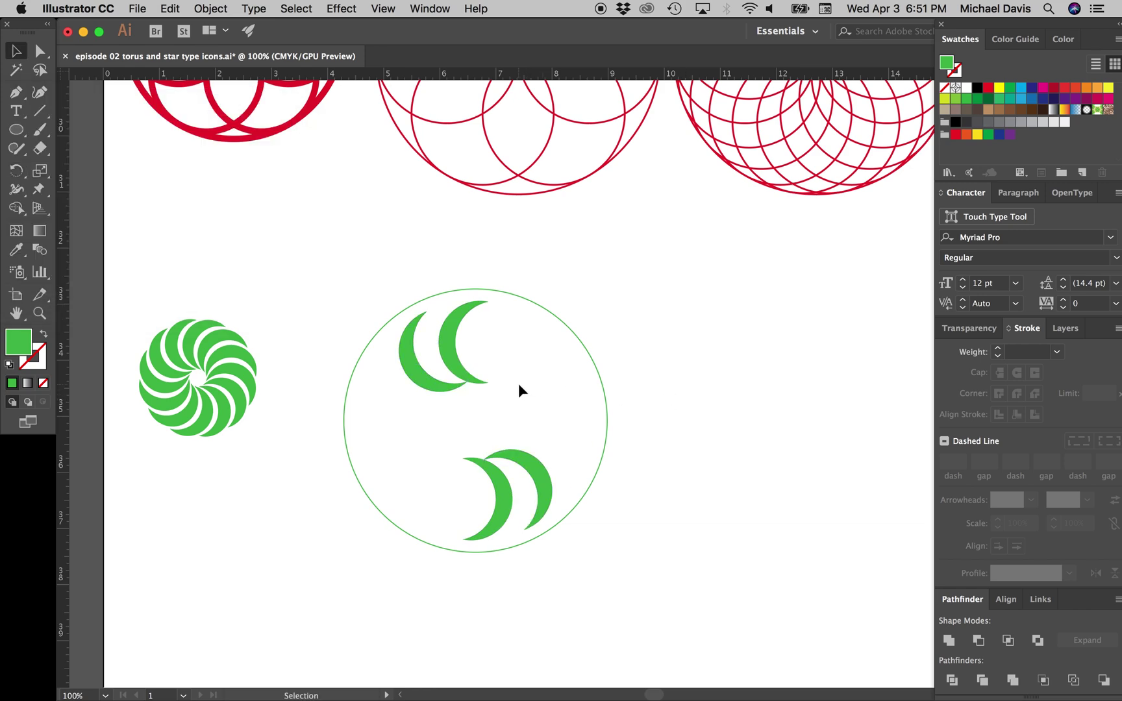
- Select all four crescents without the outline circle and rotate a copy of them by 60° around the circle's centre
{"action": "left_click", "coordinate": [433, 391]}
{"action": "left_click", "coordinate": [462, 375], "text": "shift"}
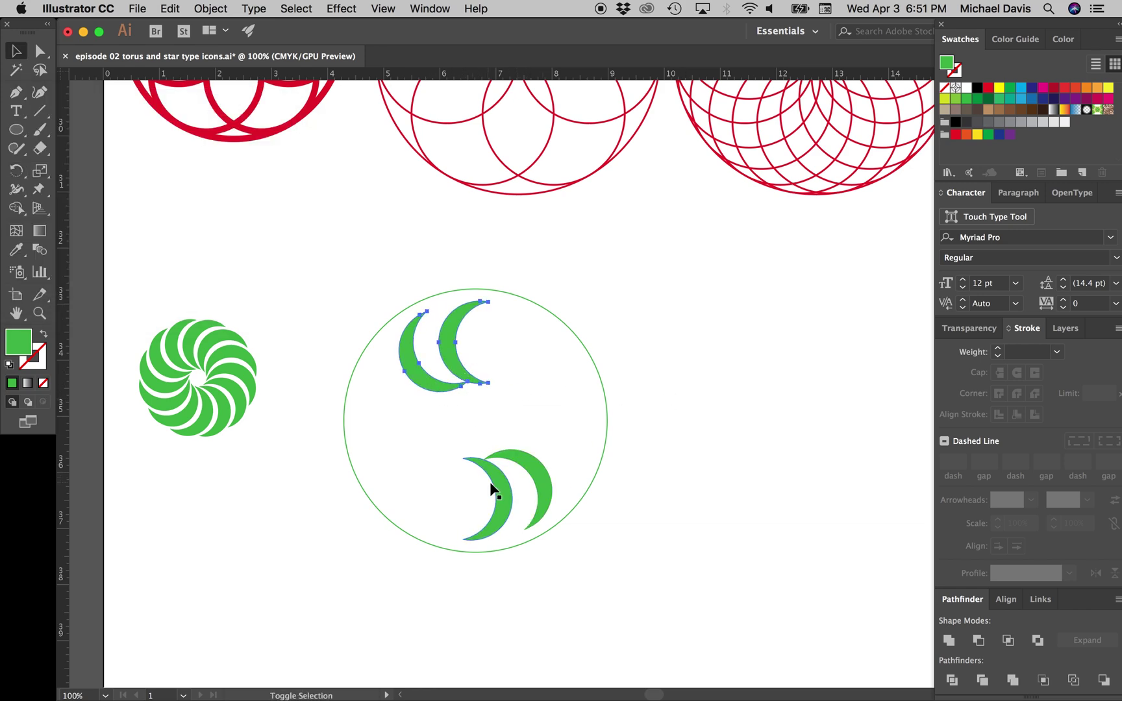
{"action": "left_click", "coordinate": [539, 476], "text": "shift"}
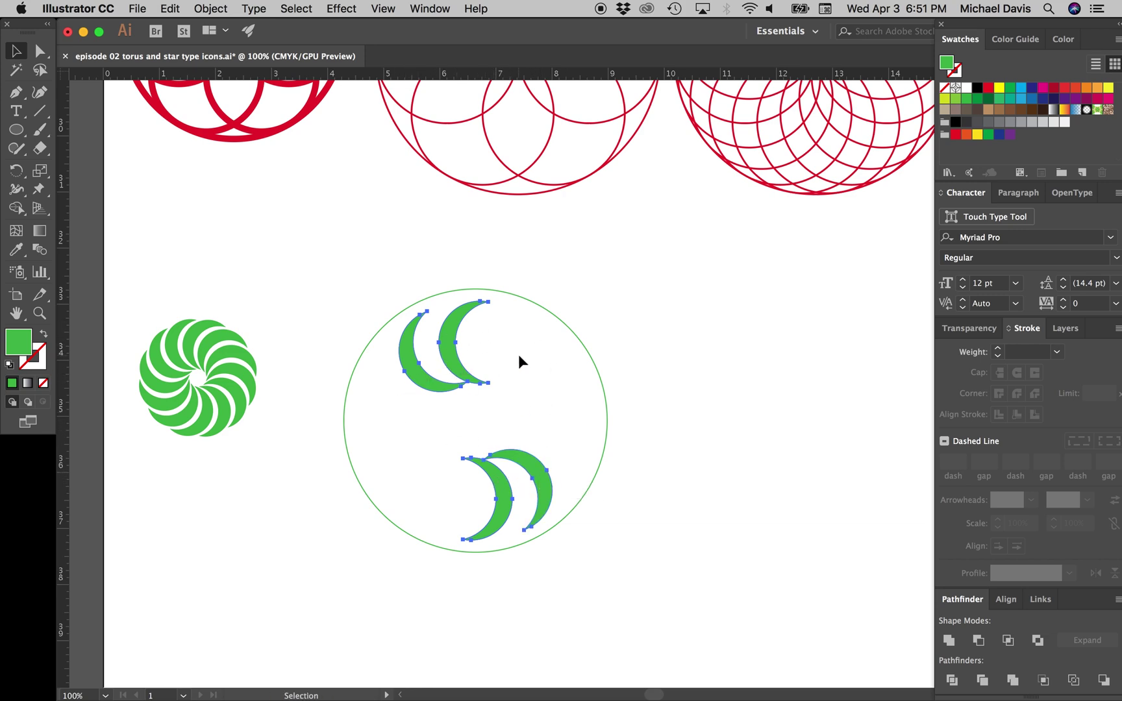
{"action": "key", "text": "r"}
{"action": "key", "text": "Return"}
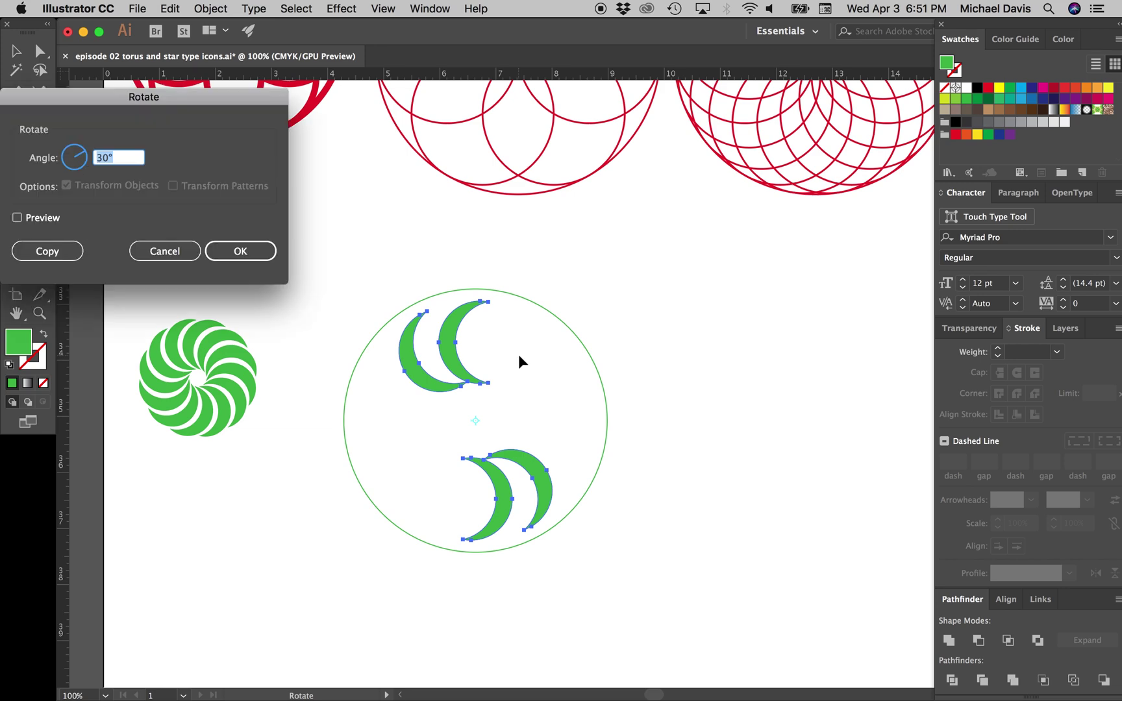
{"action": "type", "text": "60"}
{"action": "key", "text": "alt+Return"}
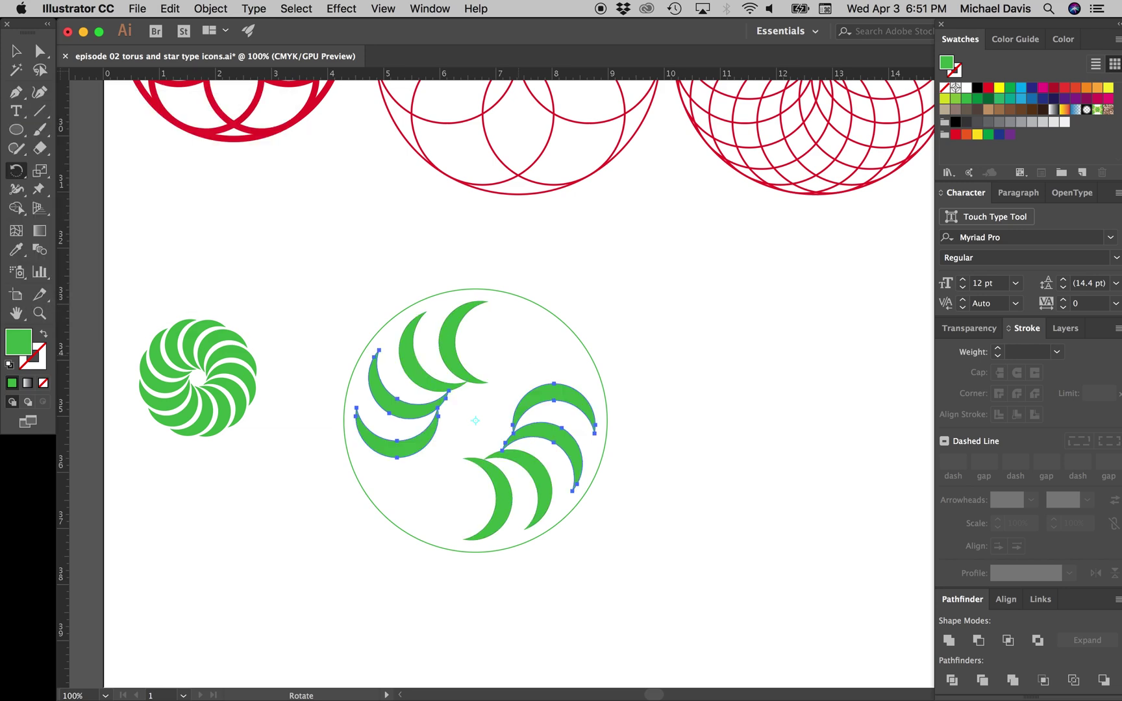
- Rotate a further copy of the four selected crescents by 60° to complete the ring, and delete the outline circle
{"action": "key", "text": "Return"}
{"action": "type", "text": "60"}
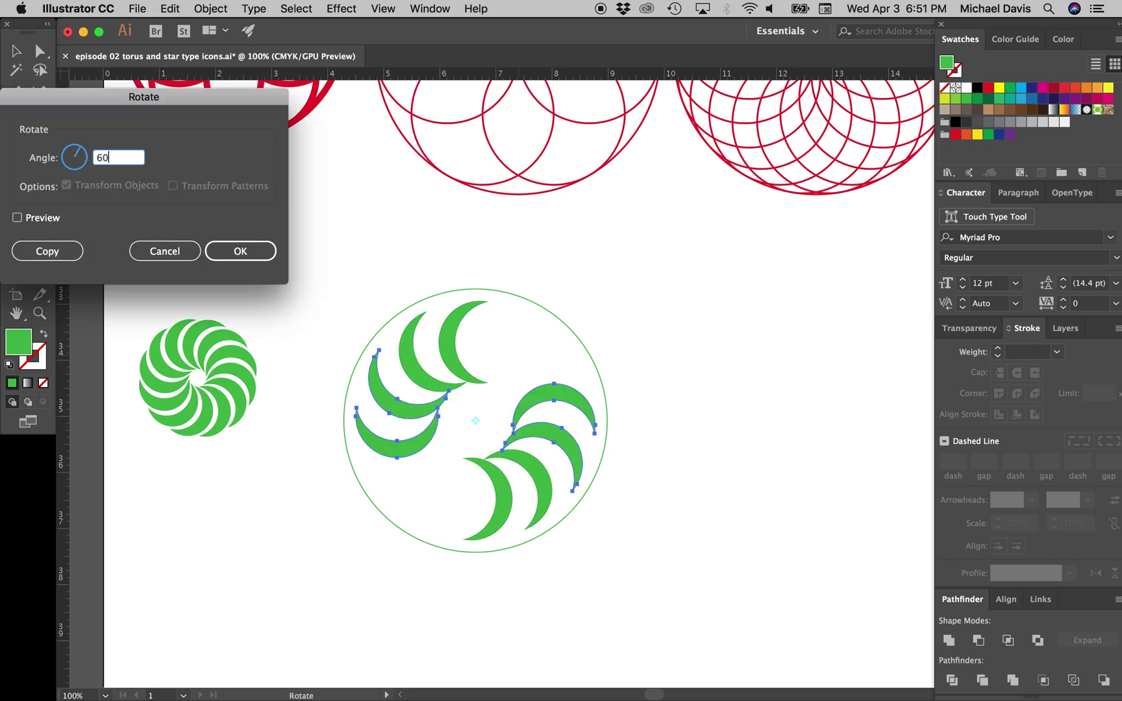
{"action": "key", "text": "alt+Return"}
{"action": "key", "text": "v"}
{"action": "left_click", "coordinate": [728, 339]}
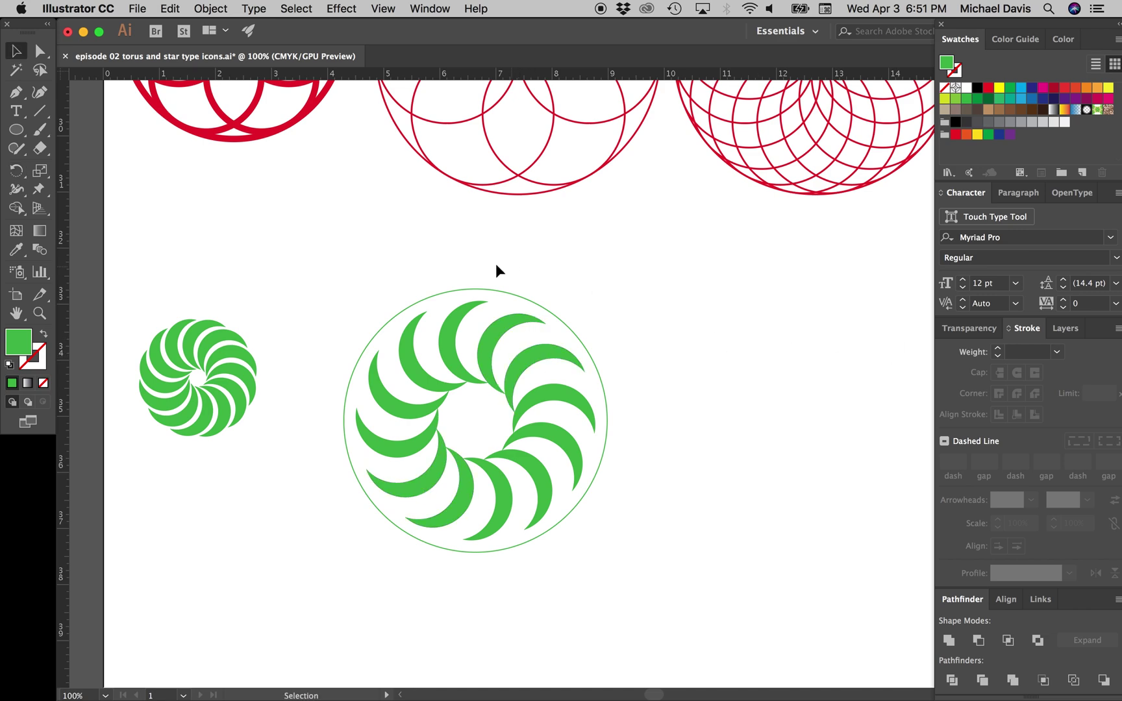
{"action": "left_click", "coordinate": [506, 292]}
{"action": "key", "text": "Delete"}
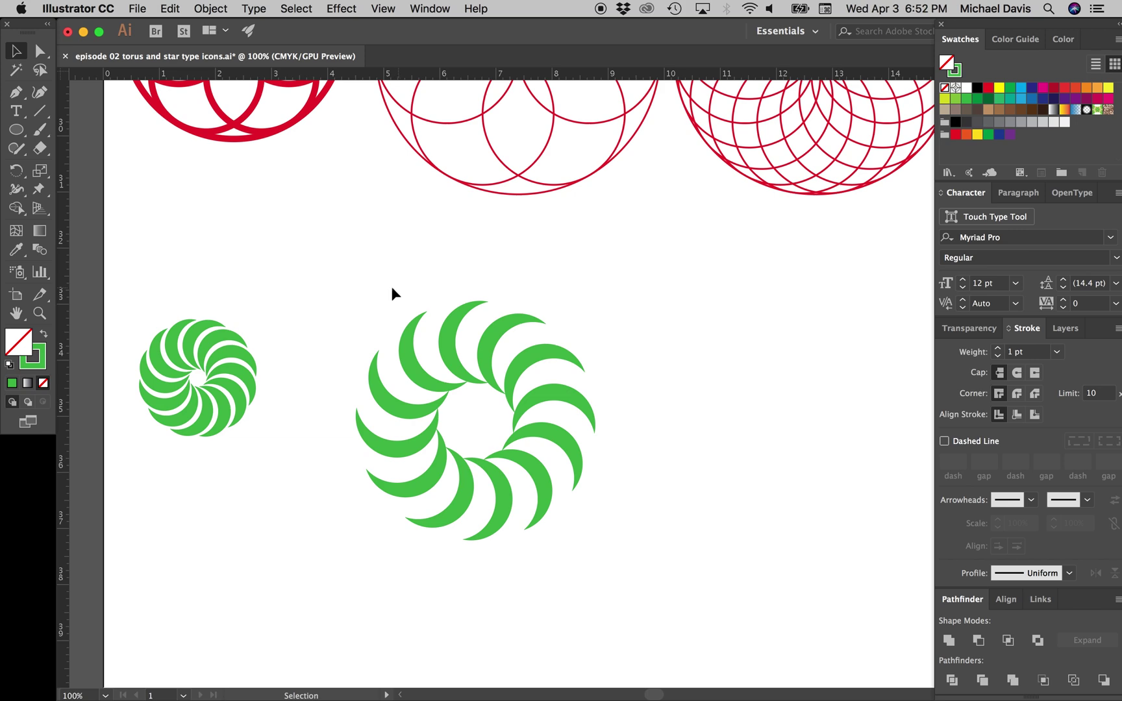
- Draw an unfilled, green-outlined circle about 0.8 in wide beside the crescent ring and set its stroke weight to 10 pt
{"action": "left_click_drag", "start_coordinate": [642, 318], "coordinate": [526, 313]}
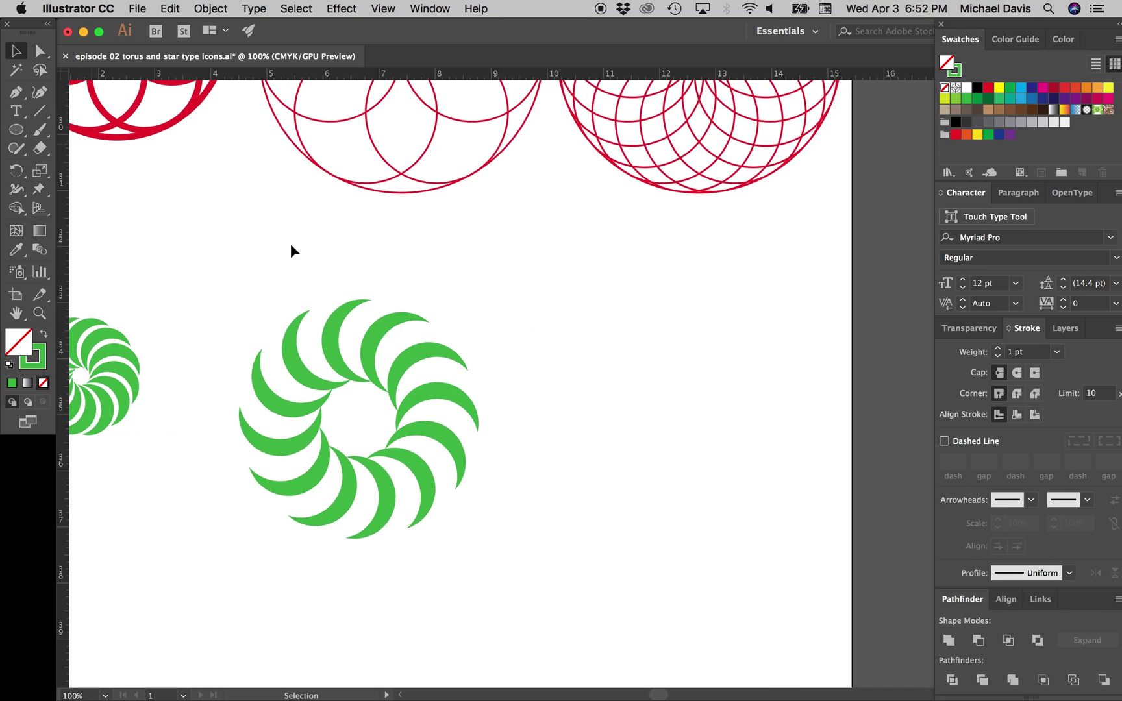
{"action": "left_click_drag", "start_coordinate": [413, 286], "coordinate": [354, 284]}
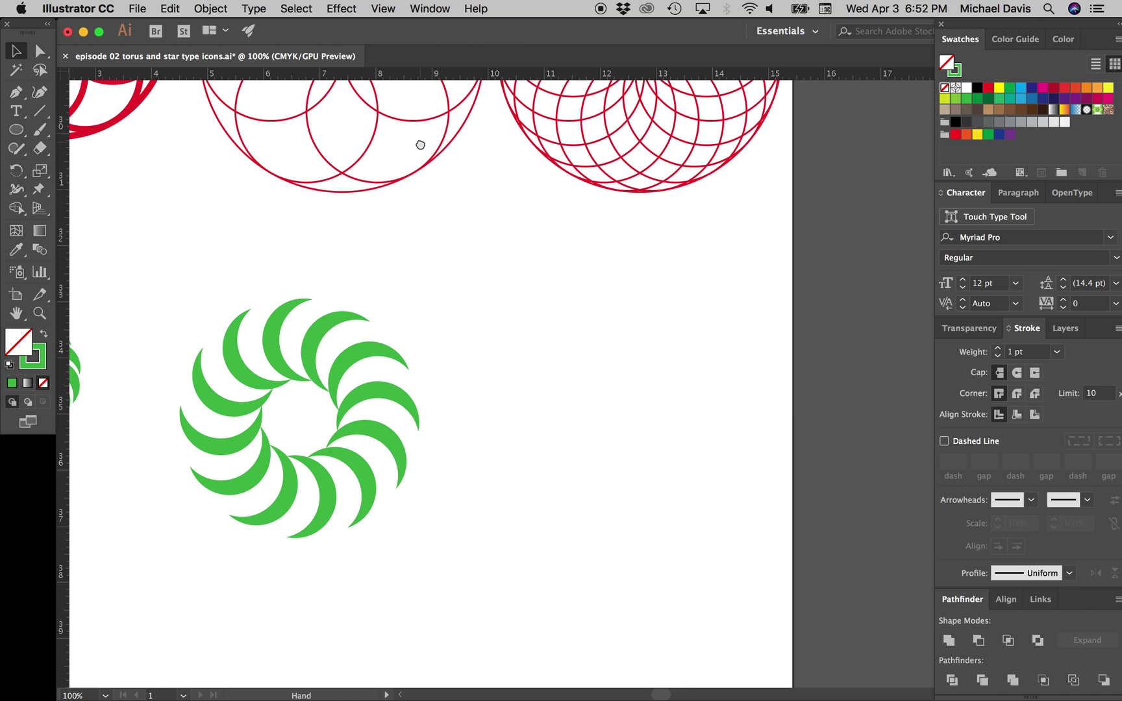
{"action": "left_click_drag", "start_coordinate": [420, 146], "coordinate": [409, 591]}
{"action": "left_click_drag", "start_coordinate": [541, 168], "coordinate": [539, 234]}
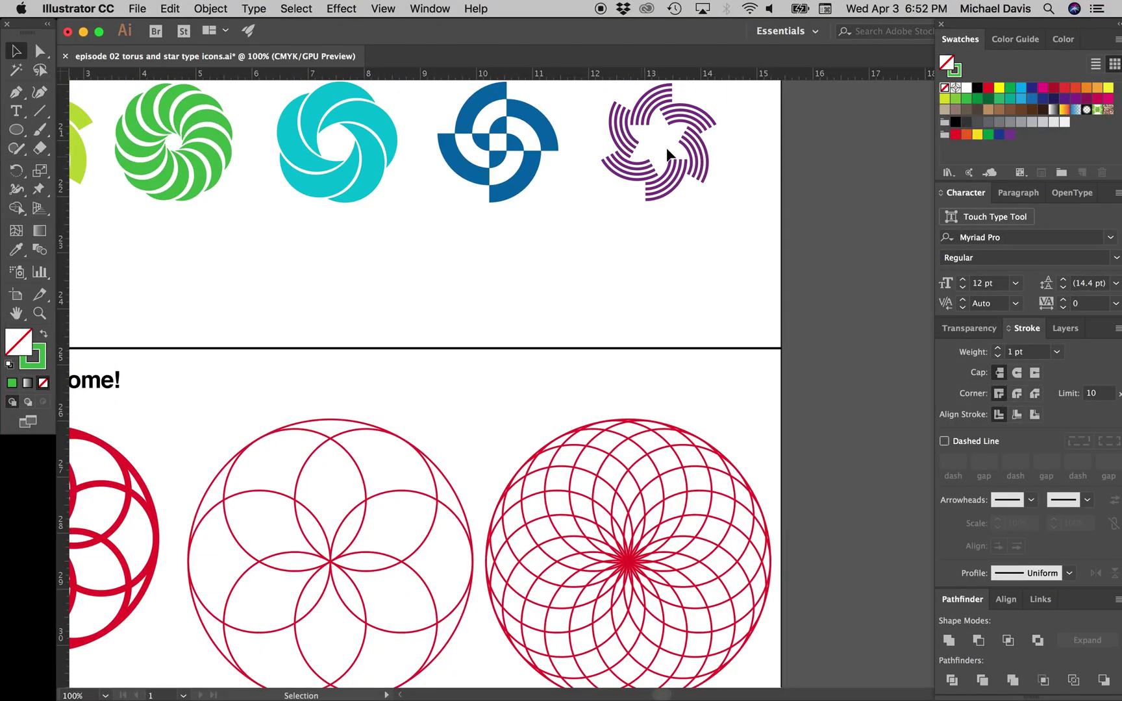
{"action": "key", "text": "space"}
{"action": "left_click_drag", "start_coordinate": [470, 588], "coordinate": [476, 245]}
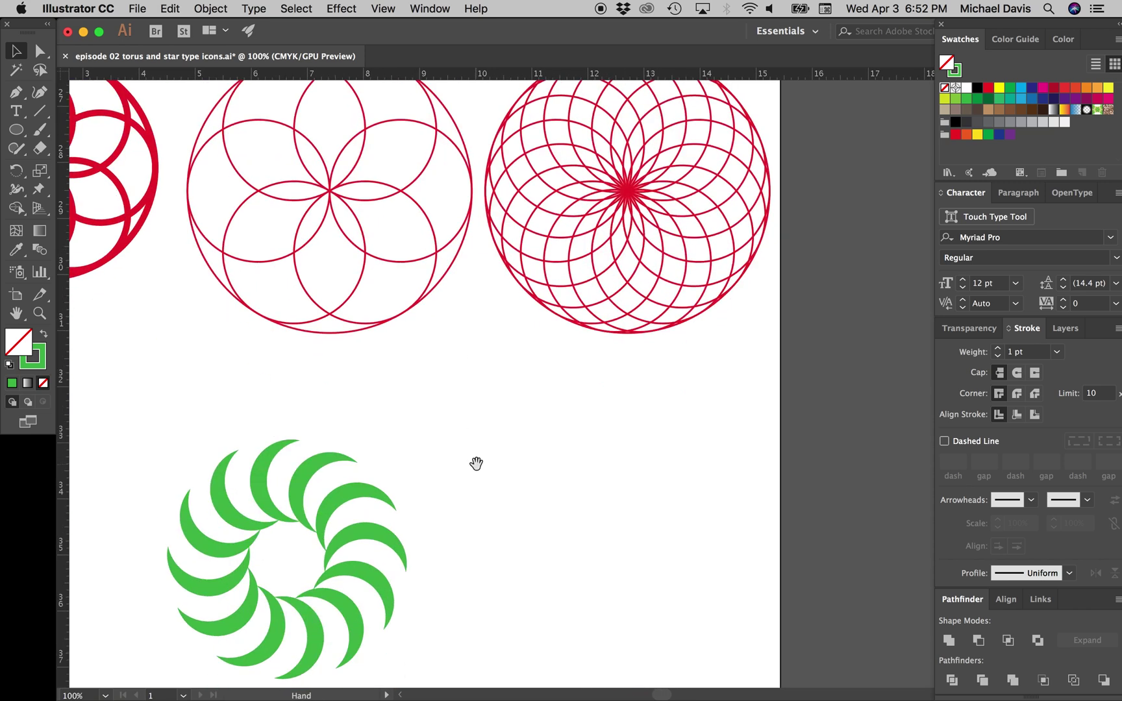
{"action": "left_click_drag", "start_coordinate": [475, 464], "coordinate": [453, 278]}
{"action": "key", "text": "l"}
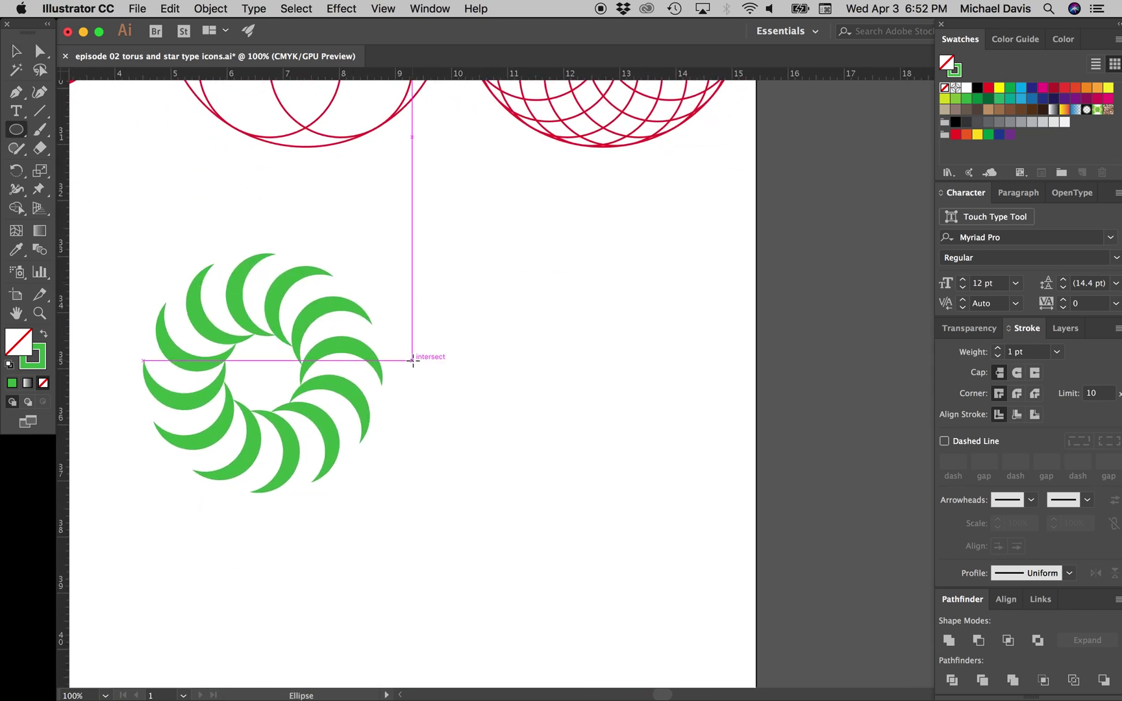
{"action": "left_click_drag", "start_coordinate": [536, 356], "coordinate": [558, 336]}
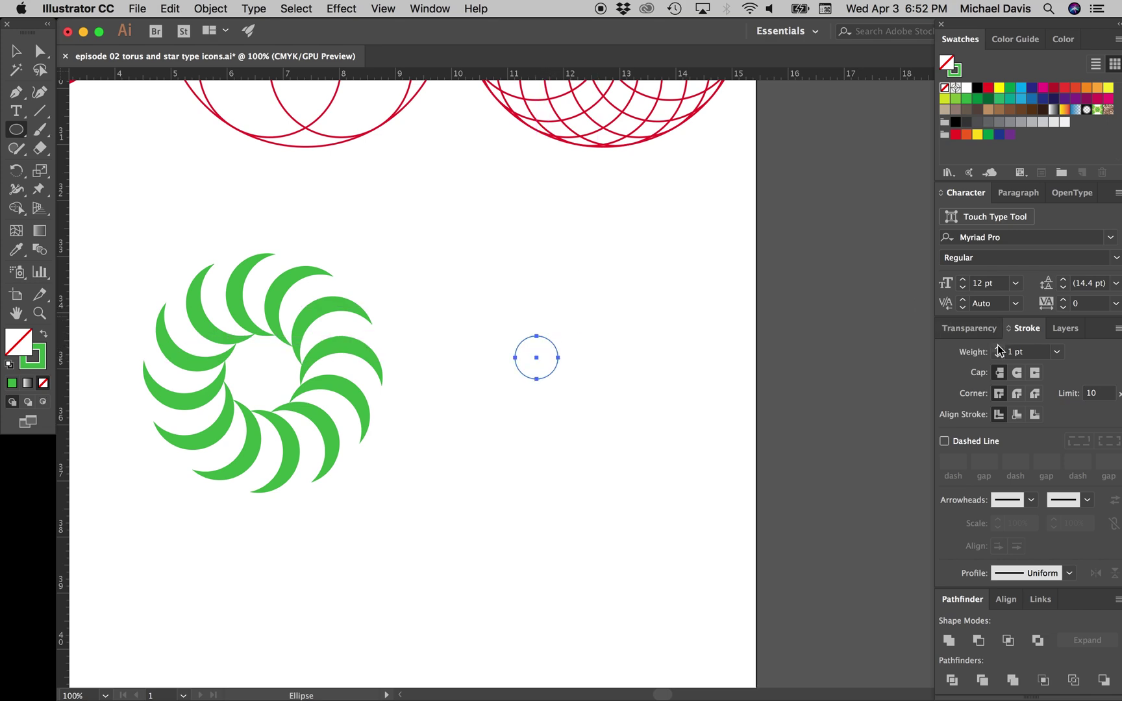
{"action": "left_click", "coordinate": [999, 349]}
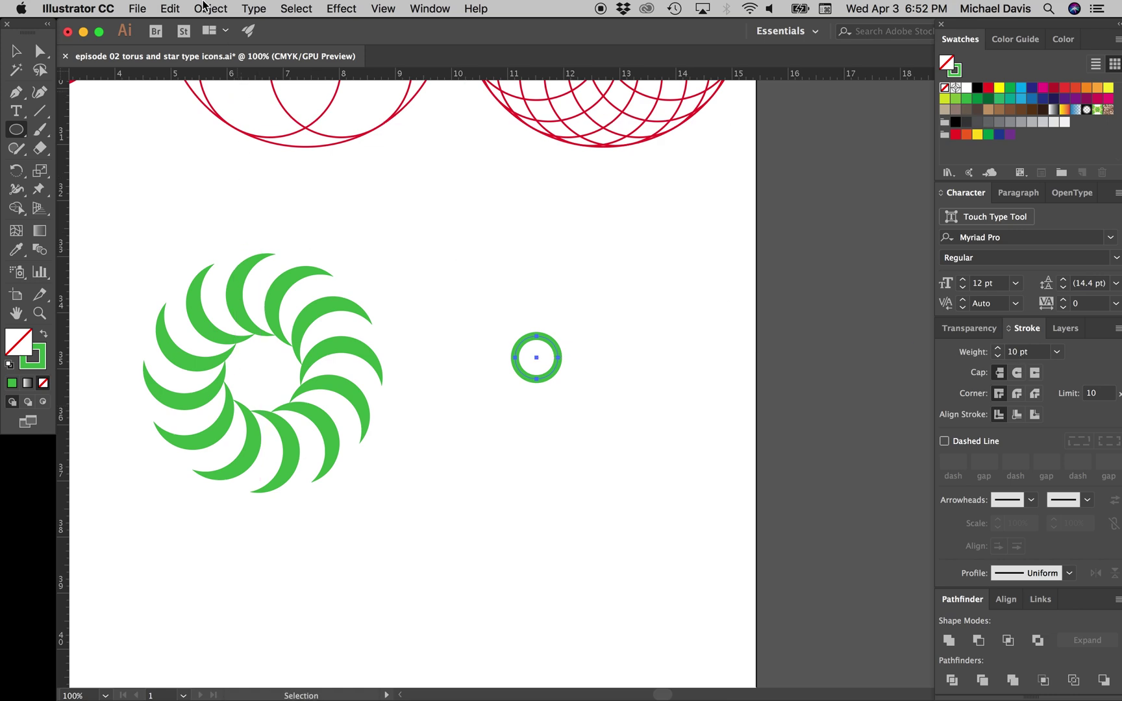
- Offset the small circle's path outward by 20 pt to make a second concentric ring
{"action": "left_click", "coordinate": [207, 8]}
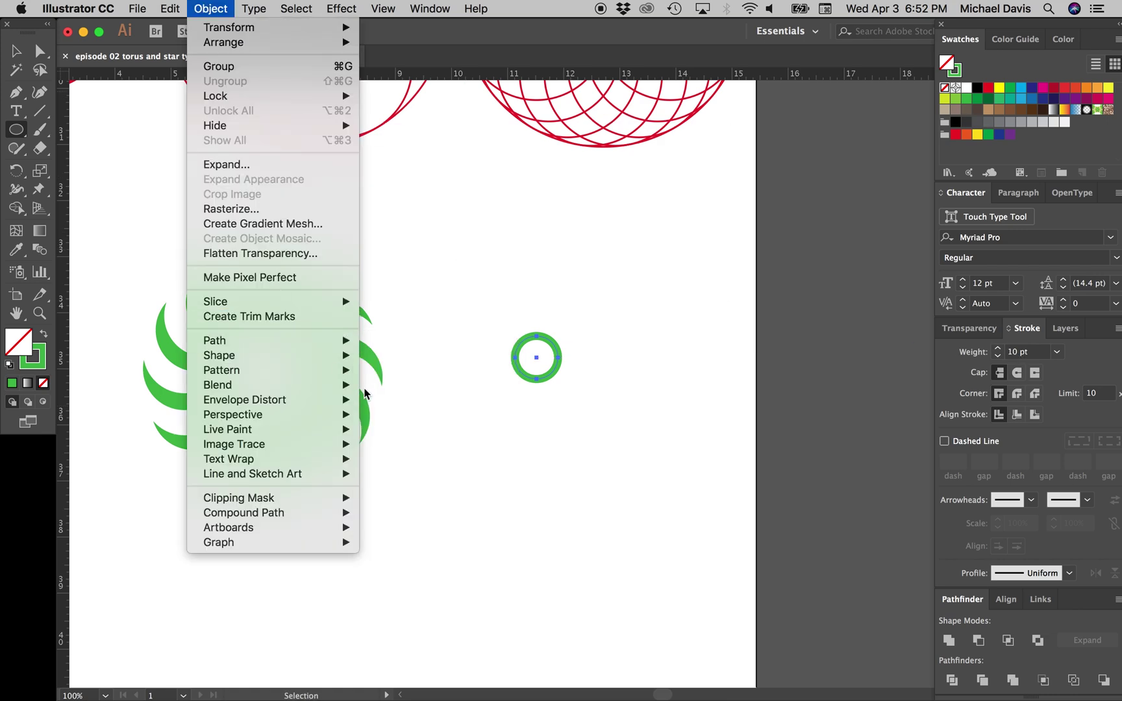
{"action": "mouse_move", "coordinate": [318, 340]}
{"action": "left_click", "coordinate": [407, 394]}
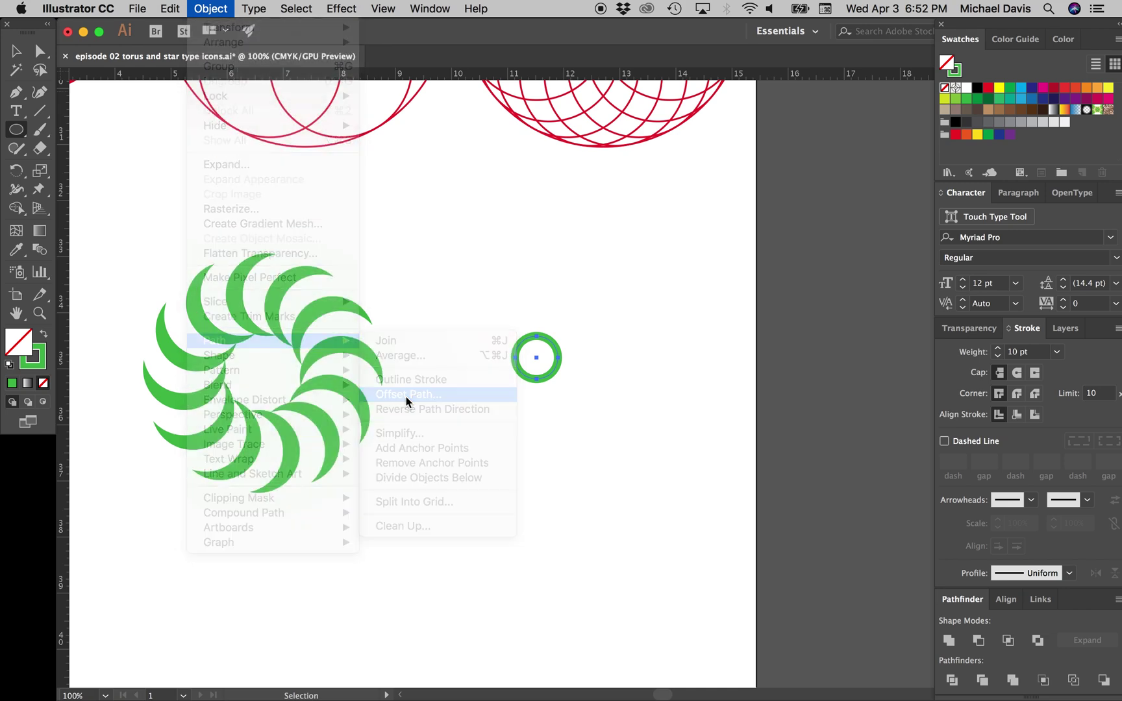
{"action": "type", "text": "20pt"}
{"action": "key", "text": "Return"}
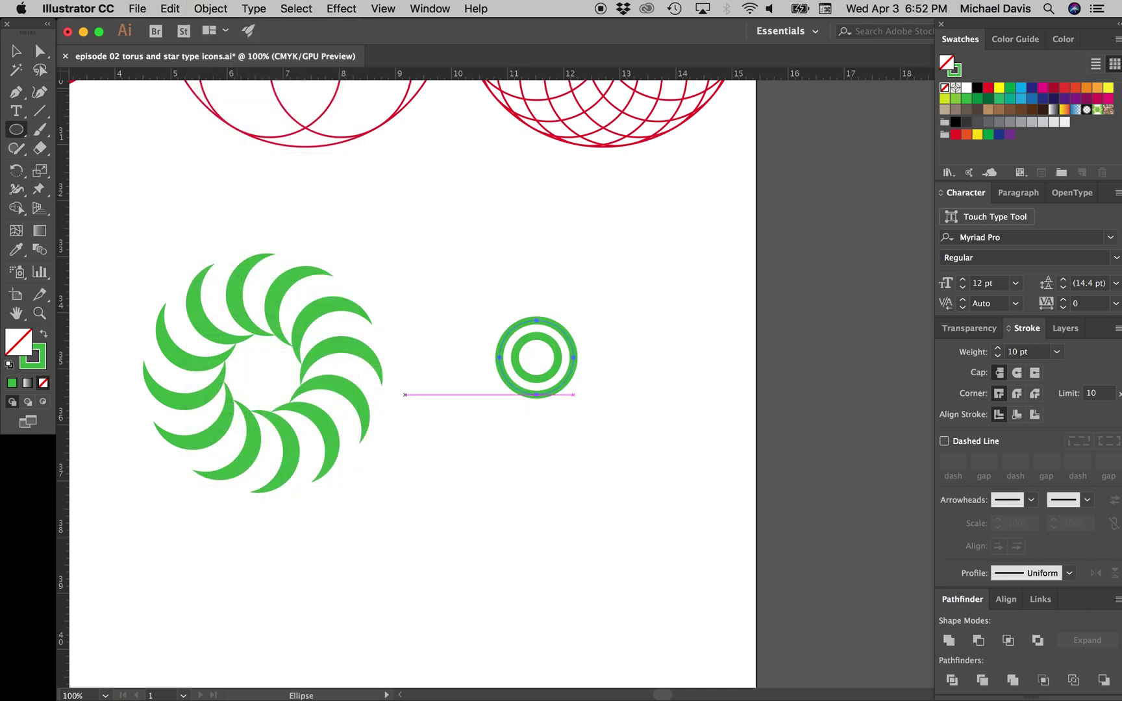
- Offset the outer ring's path outward by 0.2778 in to make a third concentric ring
{"action": "key", "text": "v"}
{"action": "left_click", "coordinate": [211, 8]}
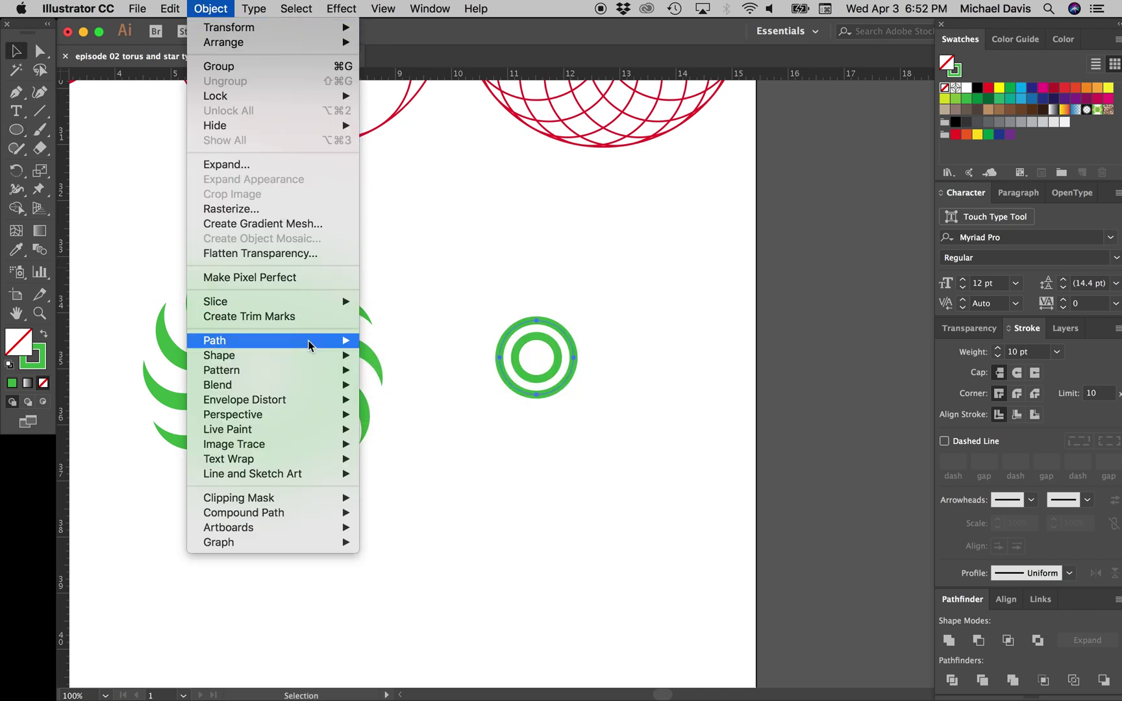
{"action": "mouse_move", "coordinate": [309, 341]}
{"action": "left_click", "coordinate": [388, 396]}
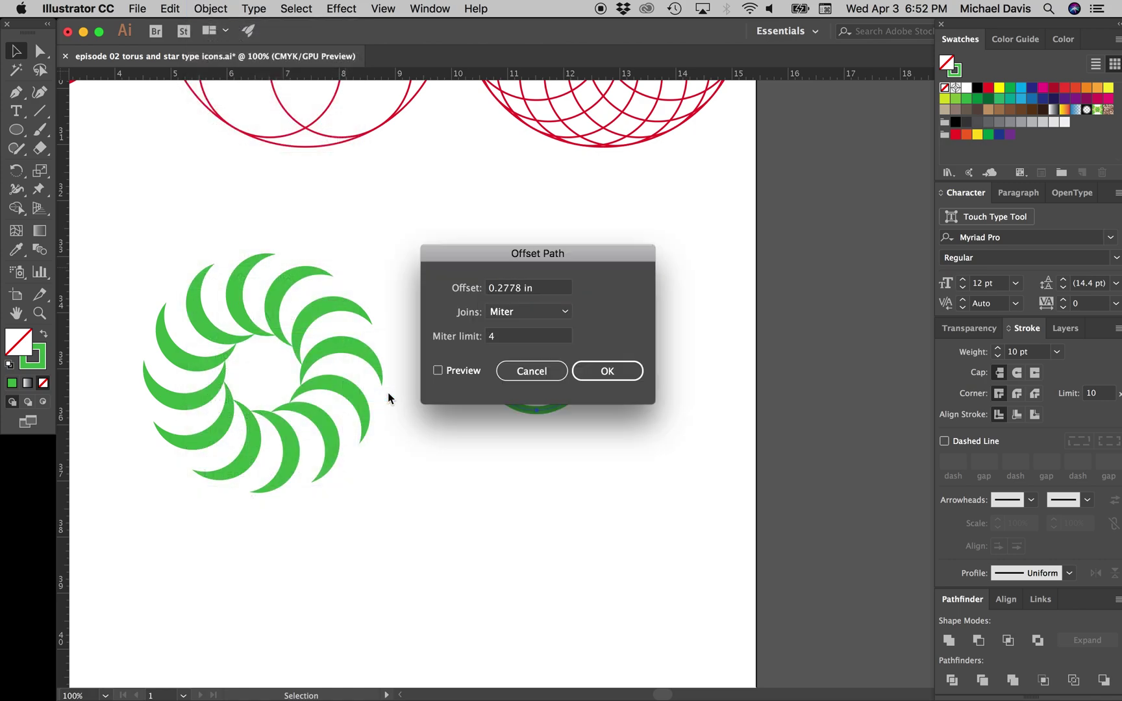
{"action": "key", "text": "Return"}
- Delete the right and bottom anchor points of the three concentric rings so only their upper-left quarter arcs are left
{"action": "scroll", "coordinate": [649, 389], "scroll_direction": "up", "scroll_amount": 15}
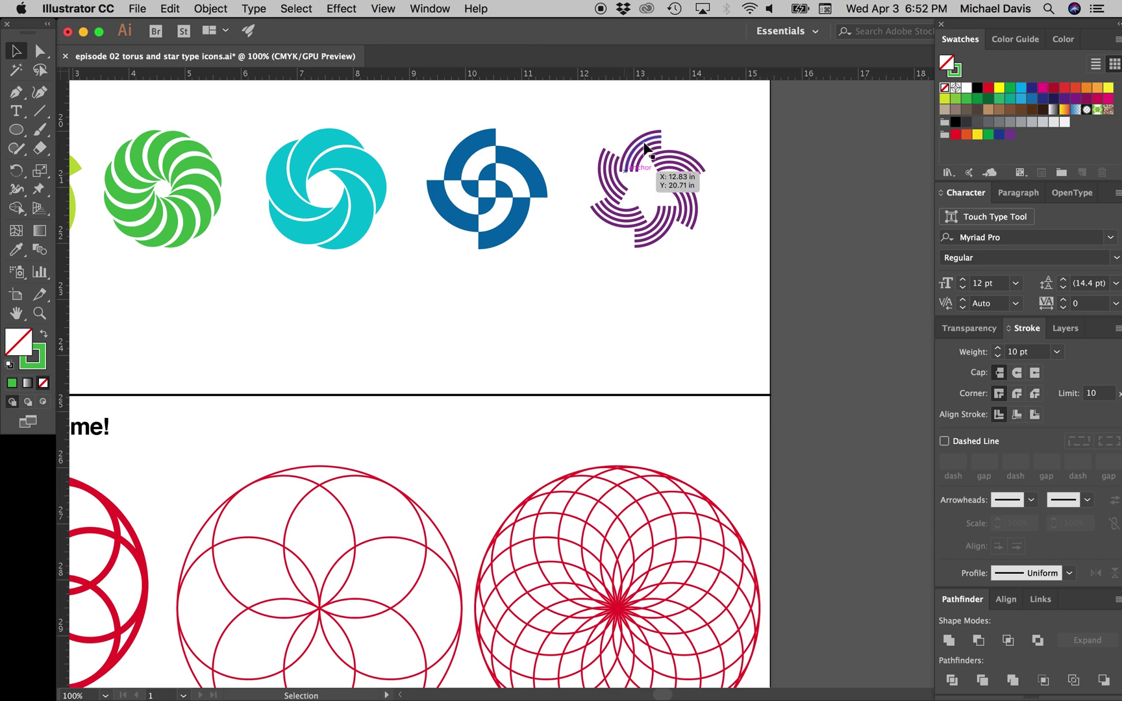
{"action": "scroll", "coordinate": [625, 479], "scroll_direction": "down", "scroll_amount": 10}
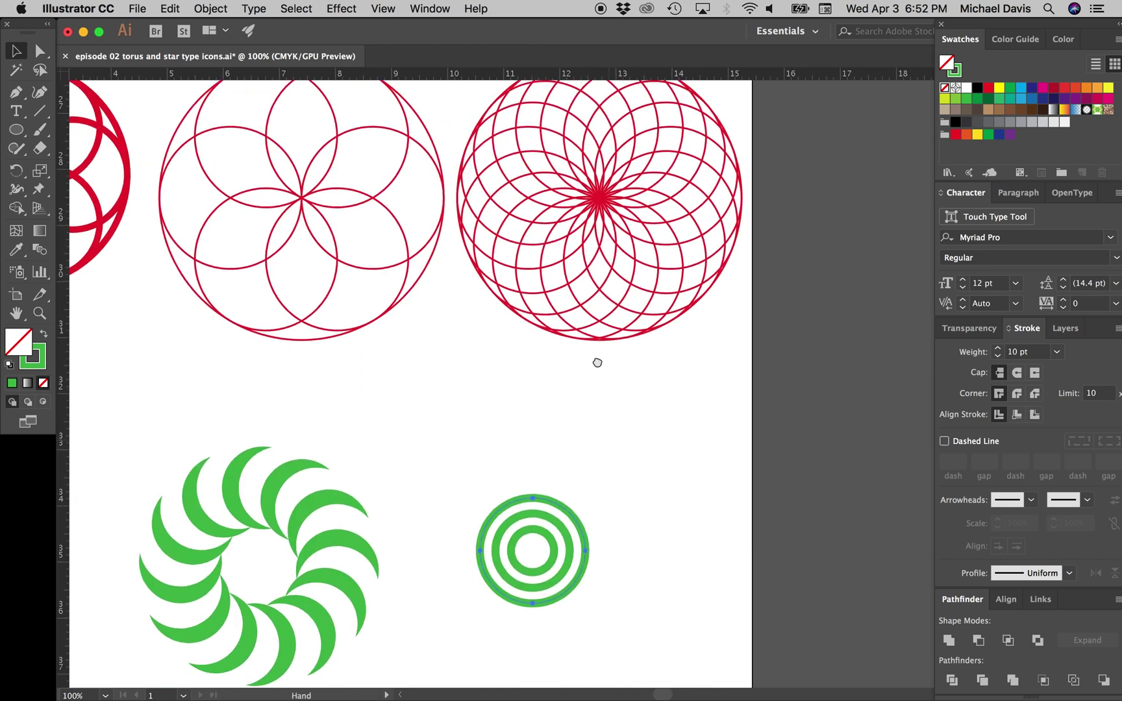
{"action": "key", "text": "a"}
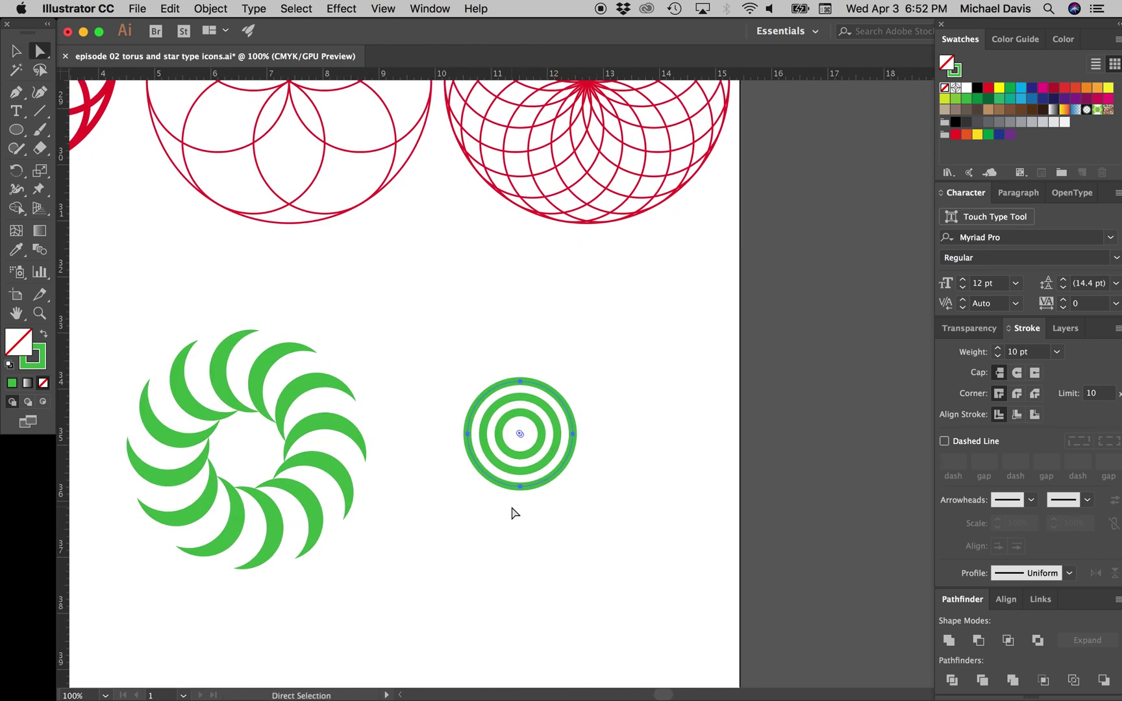
{"action": "left_click", "coordinate": [39, 50]}
{"action": "left_click_drag", "start_coordinate": [526, 453], "coordinate": [528, 447]}
{"action": "left_click_drag", "start_coordinate": [599, 442], "coordinate": [534, 426]}
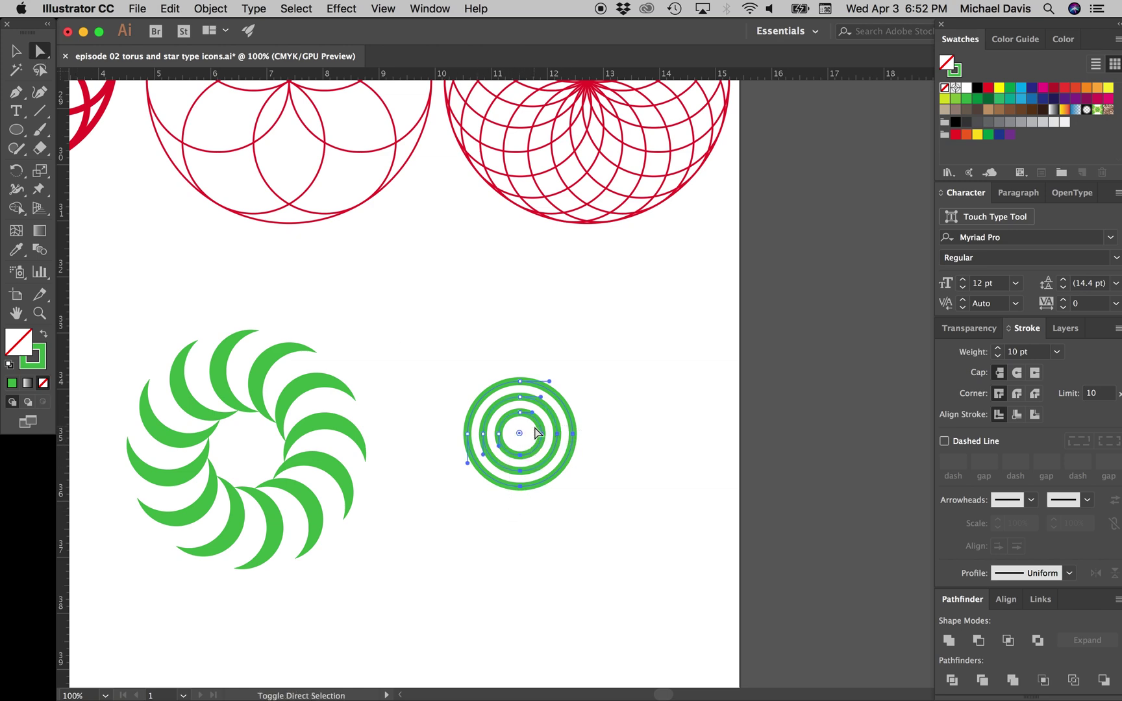
{"action": "key", "text": "Delete"}
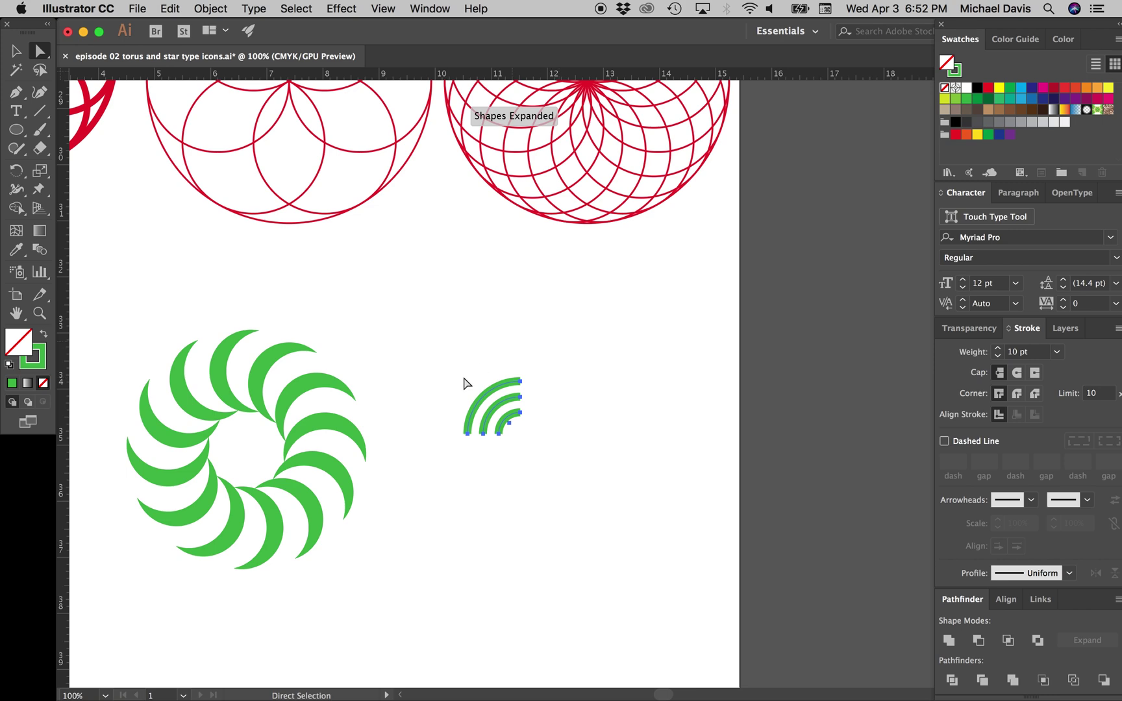
{"action": "key", "text": "v"}
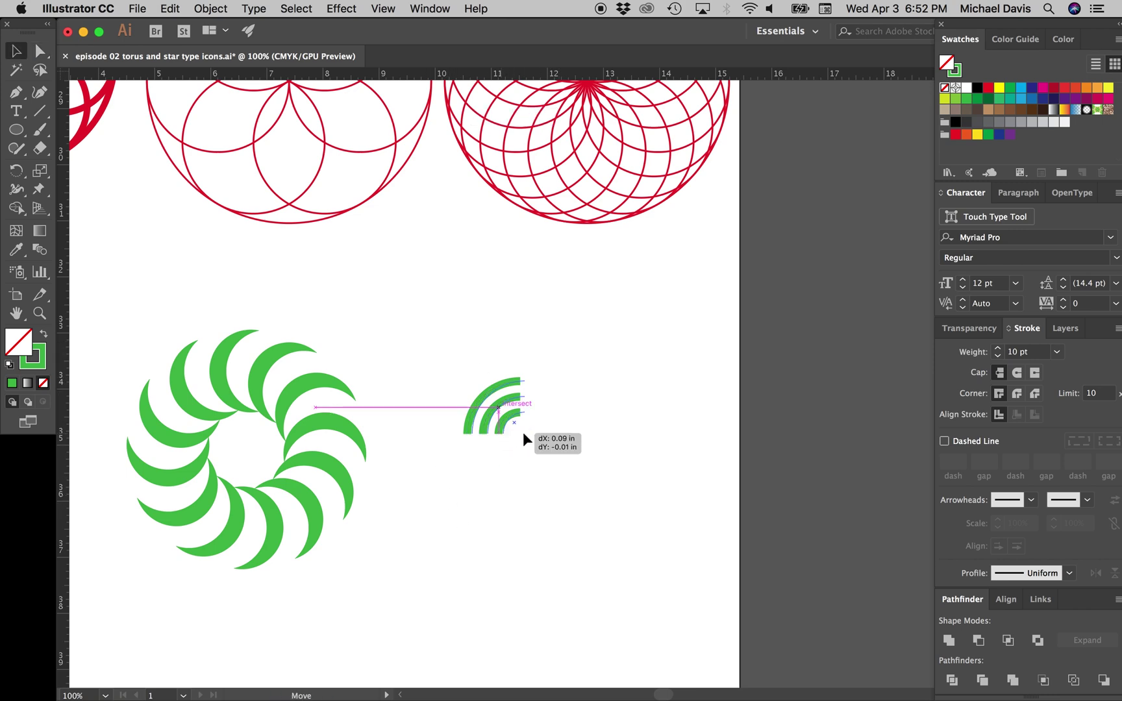
{"action": "left_click", "coordinate": [528, 432]}
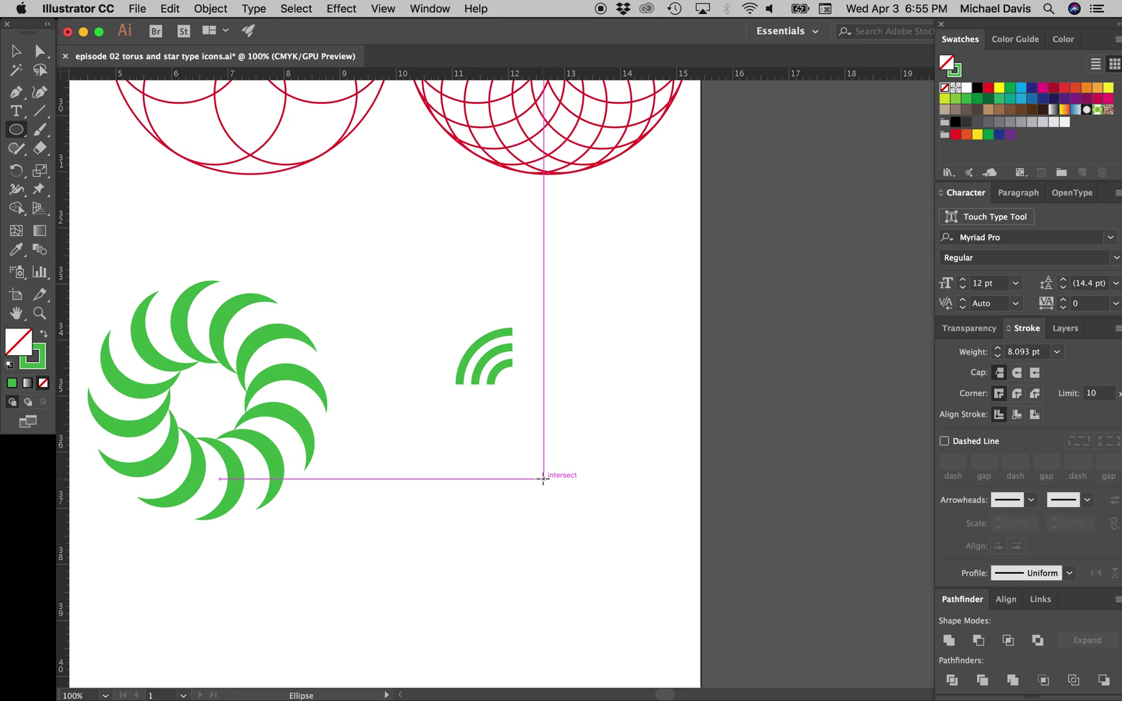
- Draw an unfilled, green-outlined circle about 4.8 in wide and nudge it so the three arcs lie just inside its top, slightly left of centre
{"action": "left_click_drag", "start_coordinate": [539, 477], "coordinate": [666, 343]}
{"action": "key", "text": "v"}
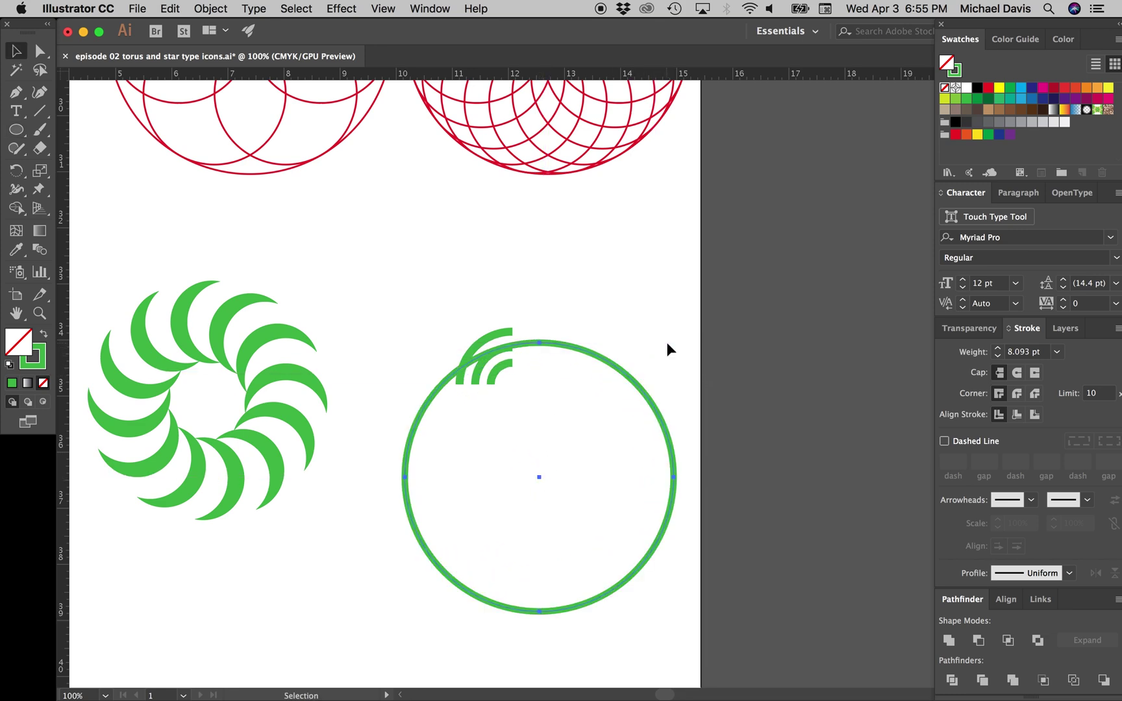
{"action": "key", "text": "shift+Up"}
{"action": "key", "text": "shift+Up"}
{"action": "key", "text": "shift+Up"}
{"action": "key", "text": "shift+Up"}
{"action": "key", "text": "shift+Up"}
{"action": "key", "text": "shift+Left"}
{"action": "key", "text": "shift+Left"}
{"action": "key", "text": "shift+Left"}
{"action": "key", "text": "shift+Down"}
{"action": "key", "text": "shift+Right"}
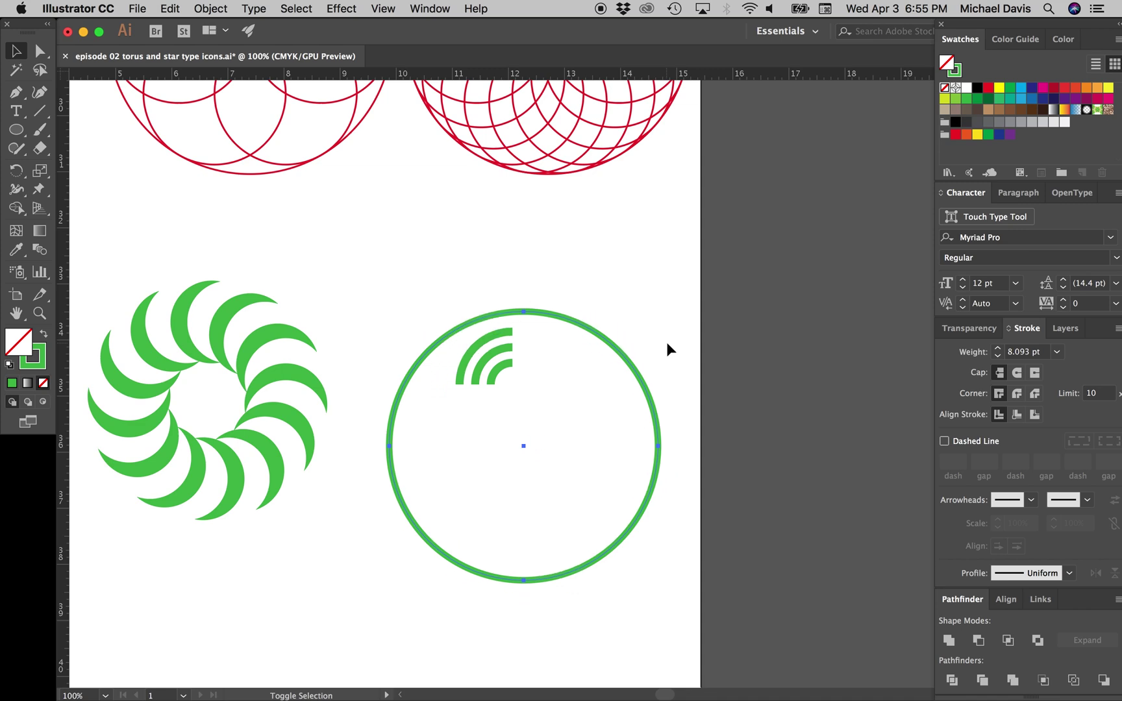
{"action": "key", "text": "shift+Right"}
{"action": "key", "text": "shift+Down"}
{"action": "key", "text": "shift+Left"}
{"action": "key", "text": "Up"}
{"action": "key", "text": "Up"}
{"action": "key", "text": "Up"}
{"action": "key", "text": "Up"}
{"action": "key", "text": "Up"}
{"action": "key", "text": "Left"}
{"action": "key", "text": "Left"}
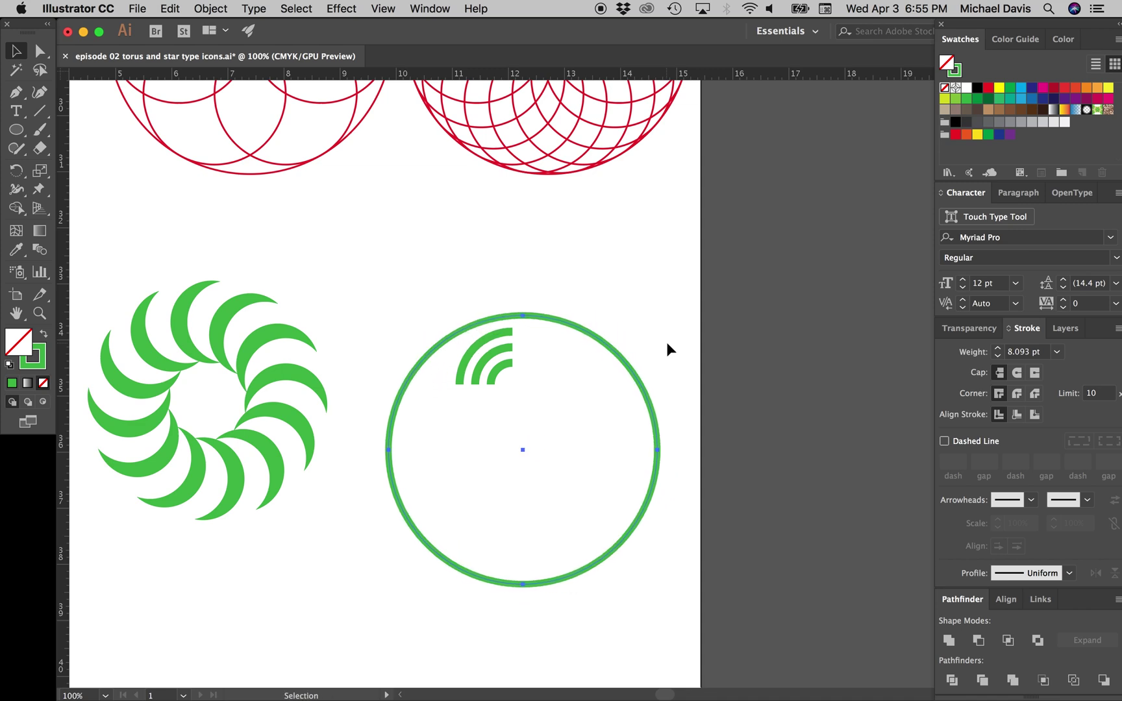
- Select the three arcs and the large circle together and rotate a copy of them by 180° about the circle's centre
{"action": "left_click", "coordinate": [511, 333]}
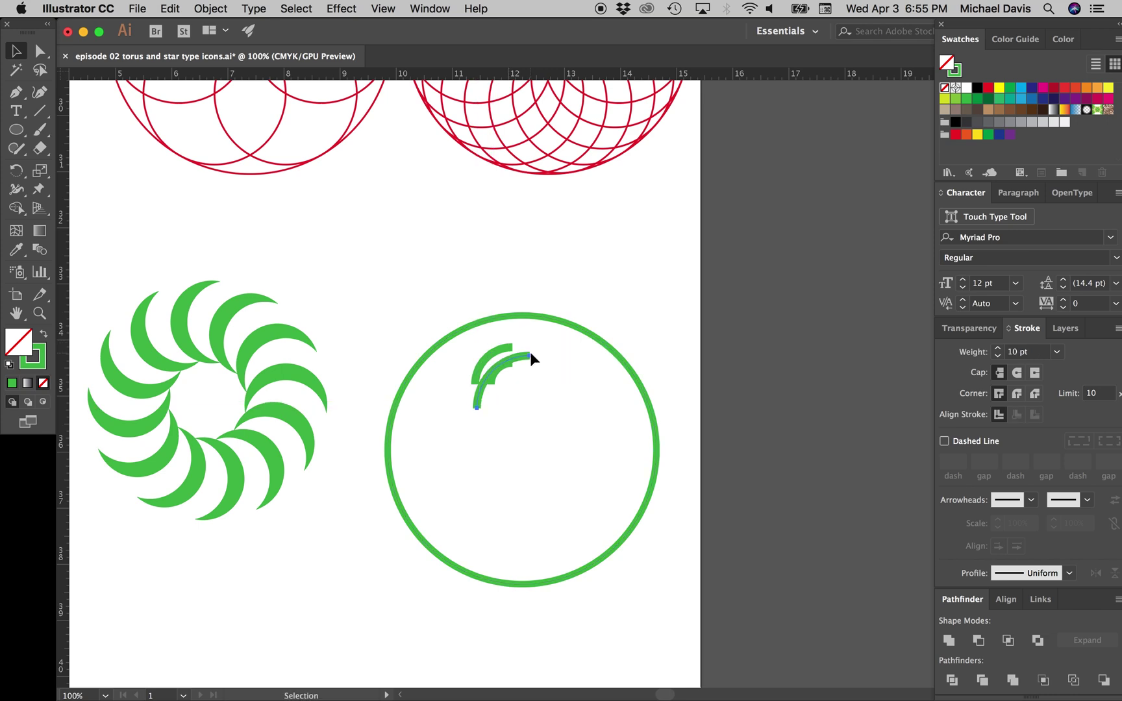
{"action": "left_click", "coordinate": [511, 348], "text": "shift"}
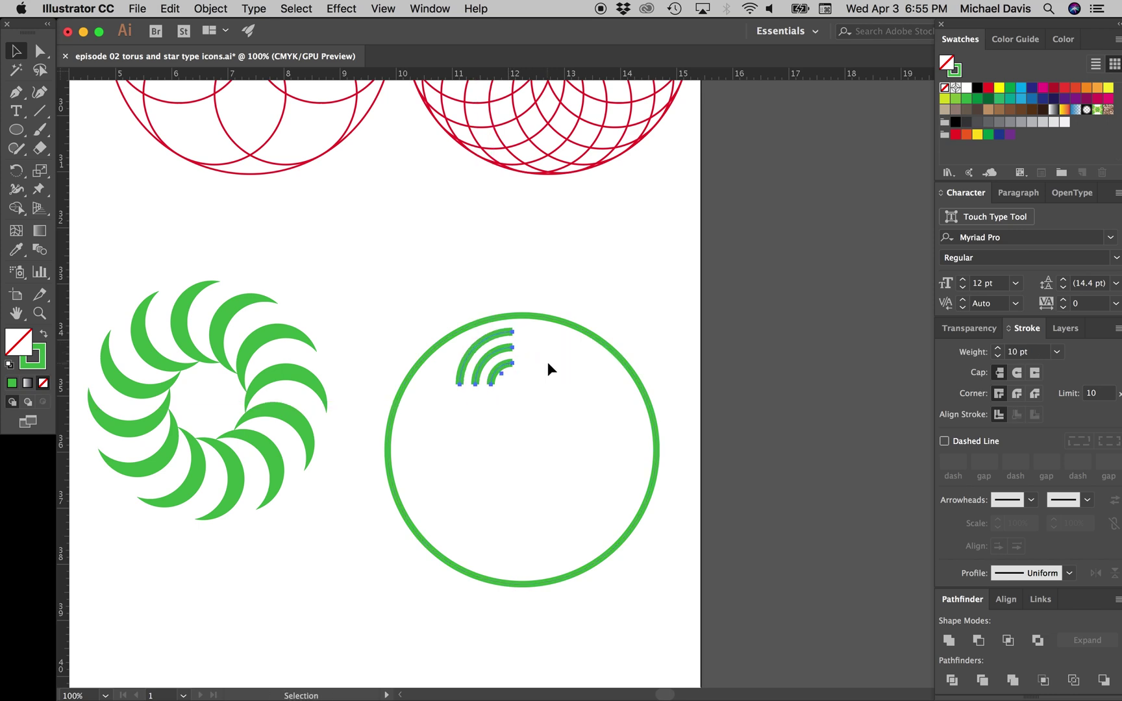
{"action": "key", "text": "a"}
{"action": "key", "text": "v"}
{"action": "left_click", "coordinate": [555, 318], "text": "shift"}
{"action": "key", "text": "r"}
{"action": "left_click_drag", "start_coordinate": [645, 287], "coordinate": [456, 528]}
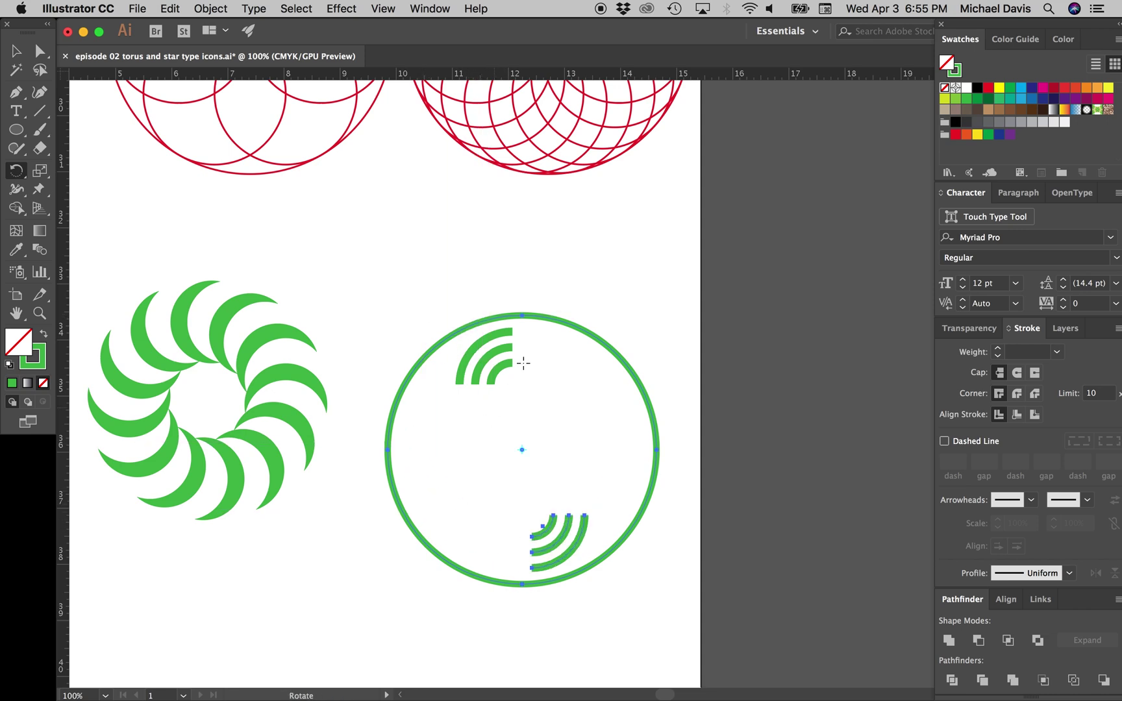
- Select the upper and lower arc groups together, try rotating a copy by 60° about the large circle's centre, and undo it
{"action": "key", "text": "v"}
{"action": "left_click_drag", "start_coordinate": [514, 339], "coordinate": [505, 325]}
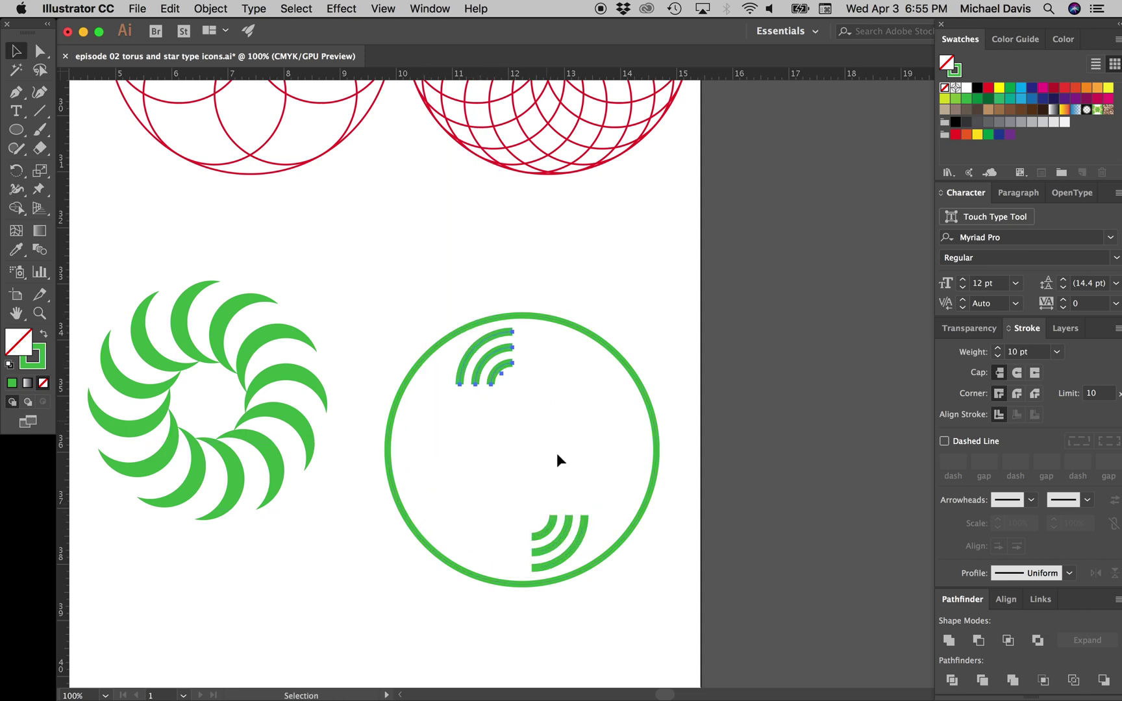
{"action": "left_click_drag", "start_coordinate": [538, 497], "coordinate": [591, 519]}
{"action": "key", "text": "r"}
{"action": "key", "text": "Return"}
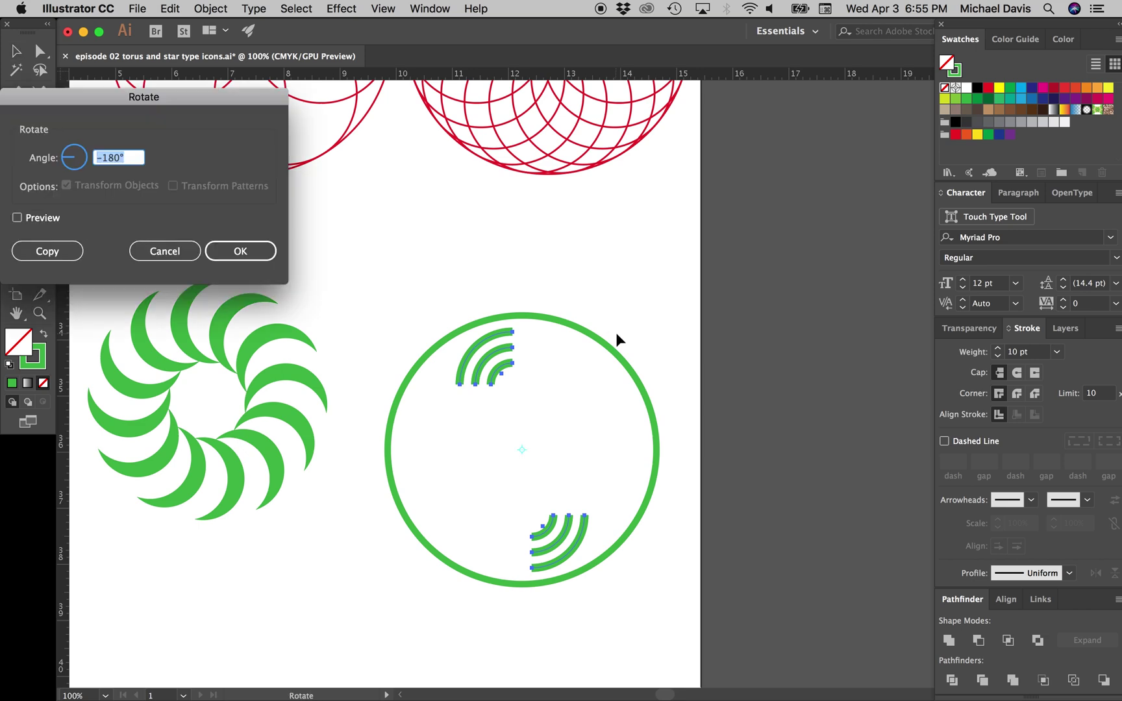
{"action": "type", "text": "60"}
{"action": "key", "text": "alt+Return"}
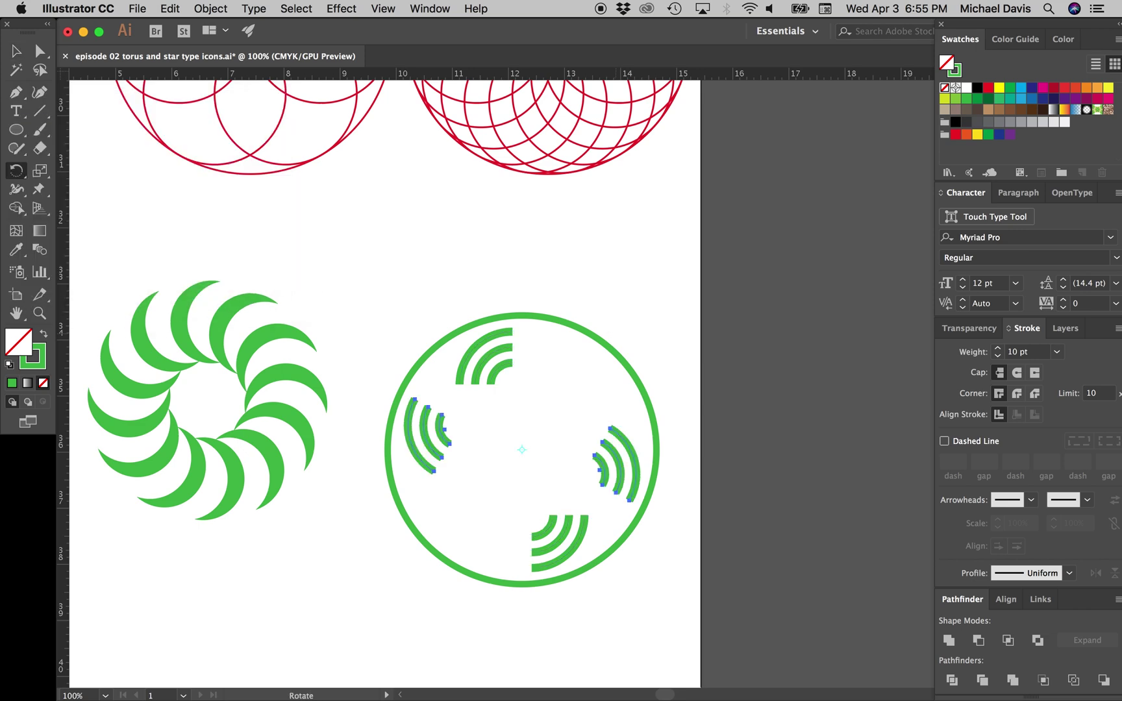
{"action": "scroll", "coordinate": [602, 280], "scroll_direction": "up", "scroll_amount": 15}
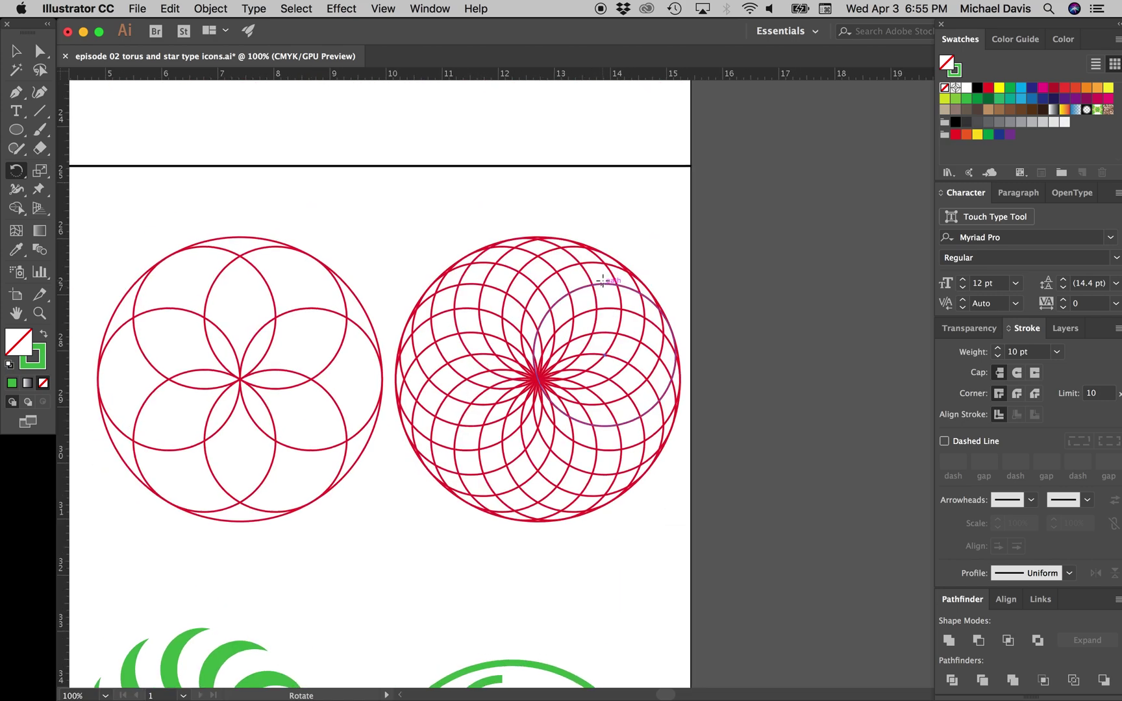
{"action": "scroll", "coordinate": [603, 281], "scroll_direction": "down", "scroll_amount": 15}
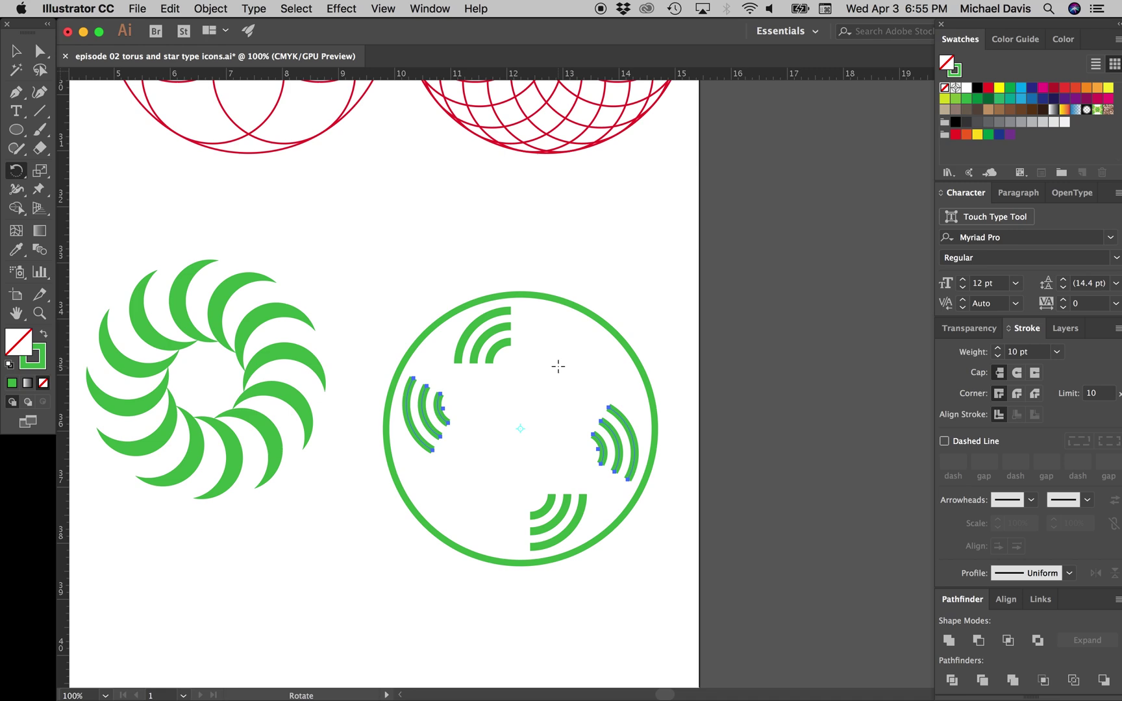
{"action": "key", "text": "super+z"}
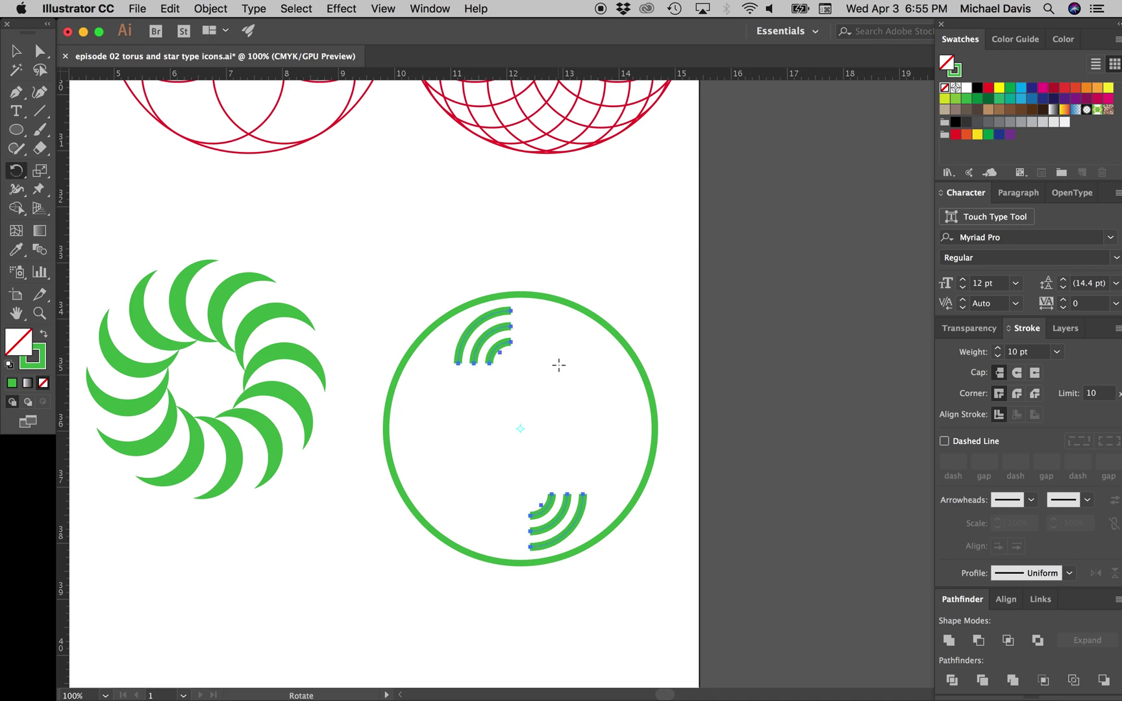
- Rotate a copy of the upper and lower arc groups by 45° about the large circle's centre
{"action": "key", "text": "Return"}
{"action": "type", "text": "45"}
{"action": "key", "text": "alt+Return"}
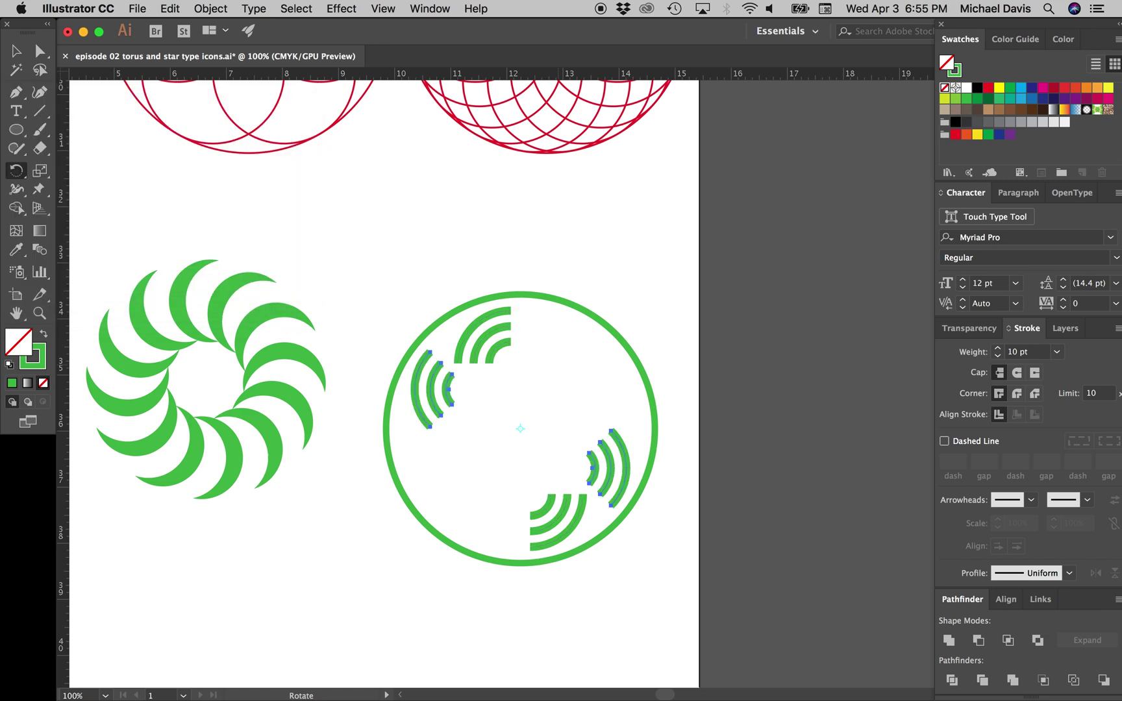
- Select all four arc groups and rotate a copy of them by -90° about the circle's centre, making eight groups in the ring
{"action": "key", "text": "v"}
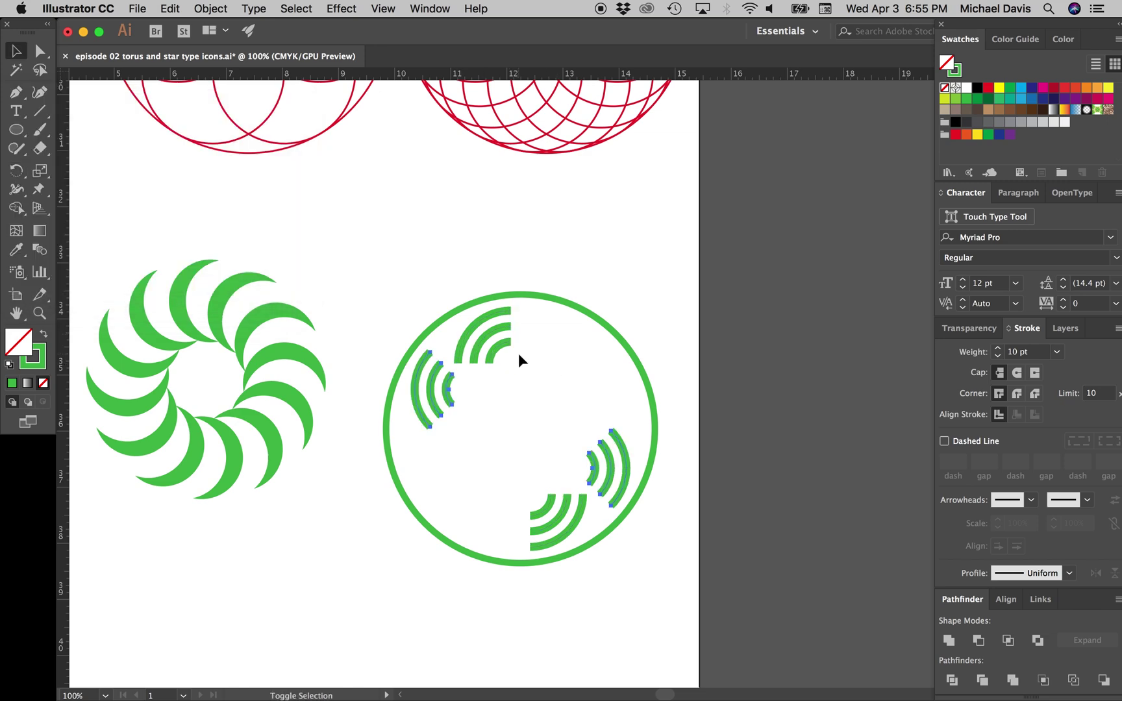
{"action": "left_click", "coordinate": [503, 314], "text": "shift"}
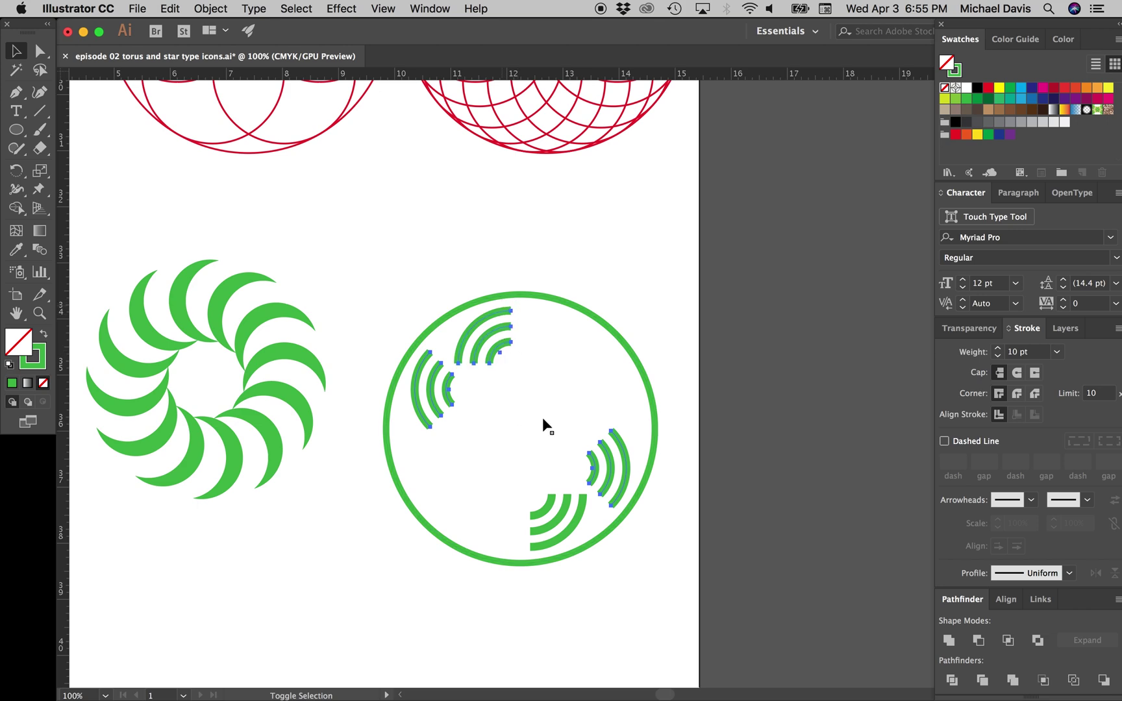
{"action": "left_click", "coordinate": [582, 516], "text": "shift"}
{"action": "key", "text": "r"}
{"action": "key", "text": "Return"}
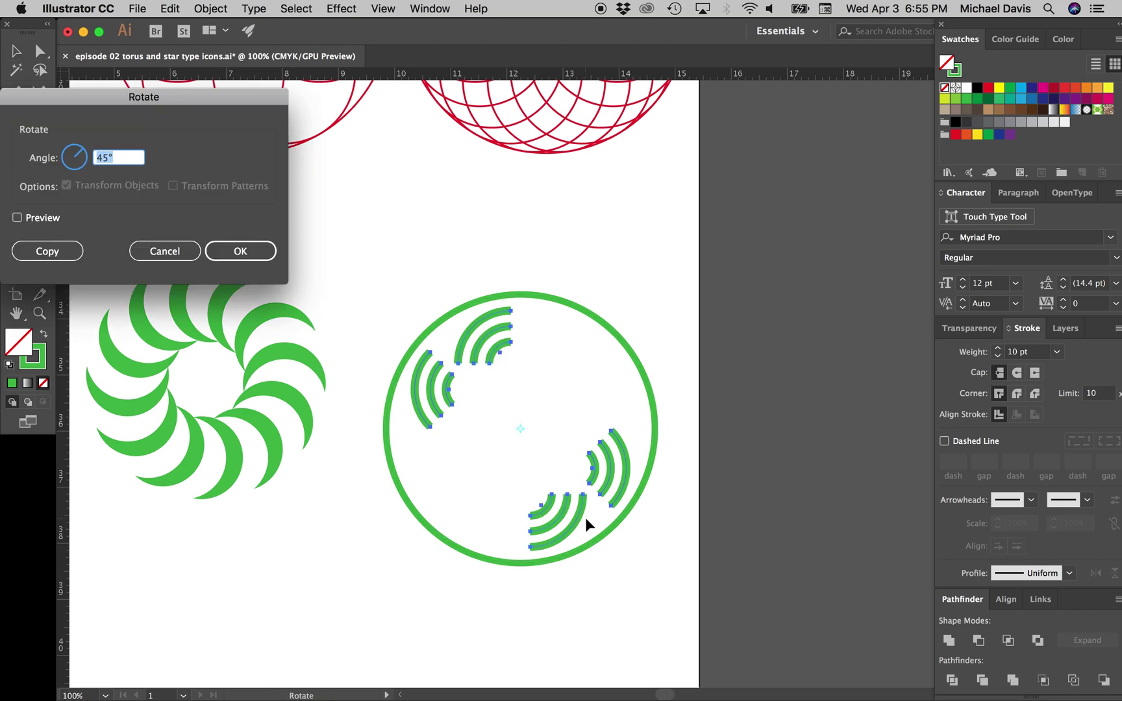
{"action": "type", "text": "-90"}
{"action": "key", "text": "alt+Return"}
{"action": "key", "text": "v"}
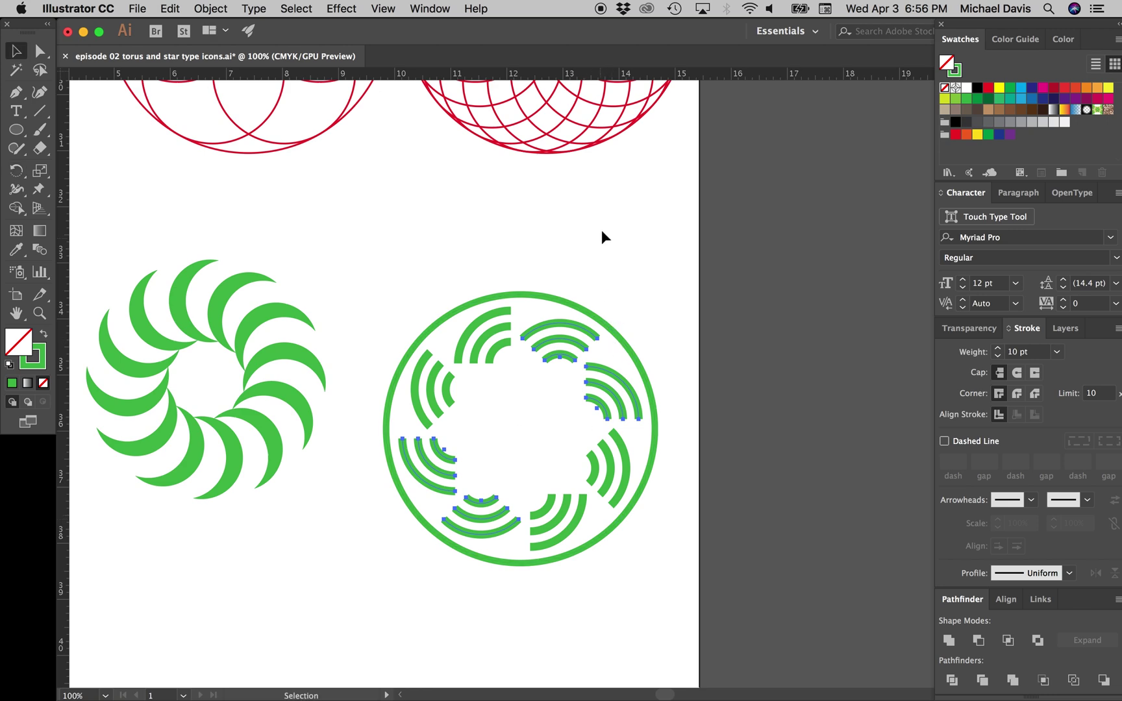
{"action": "left_click", "coordinate": [602, 231]}
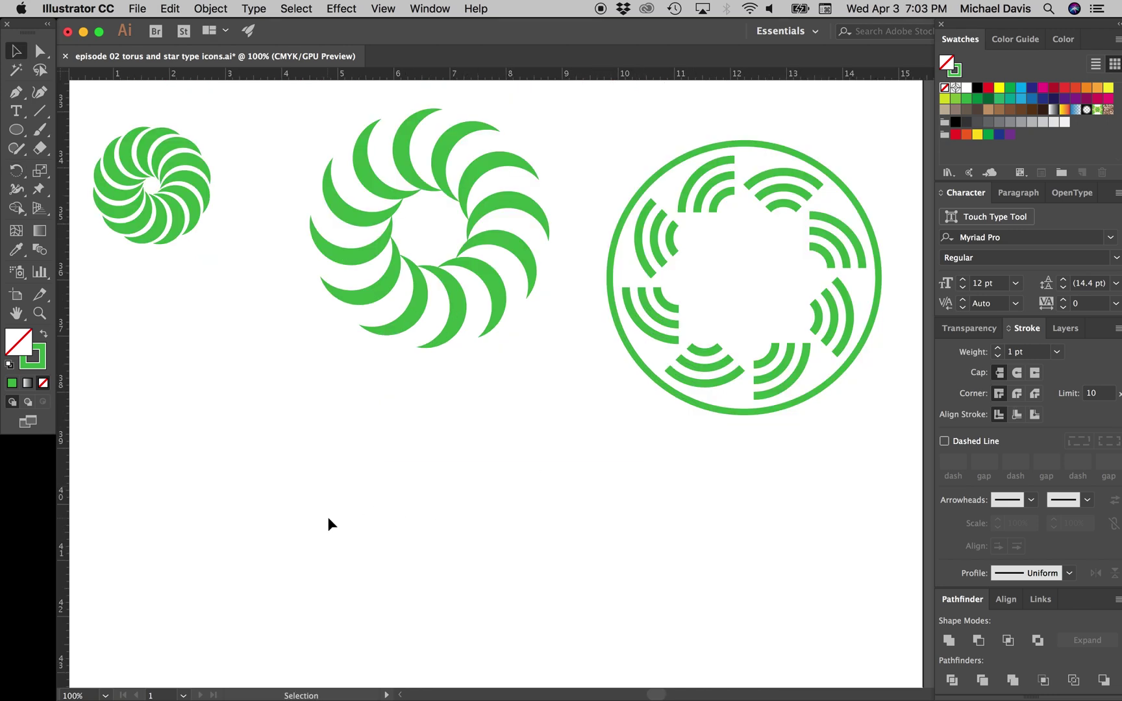
- Draw an unfilled circle with a 1 pt green outline, about 4.6 in wide, in the empty area below the green crescent icons
{"action": "left_click_drag", "start_coordinate": [290, 526], "coordinate": [325, 471]}
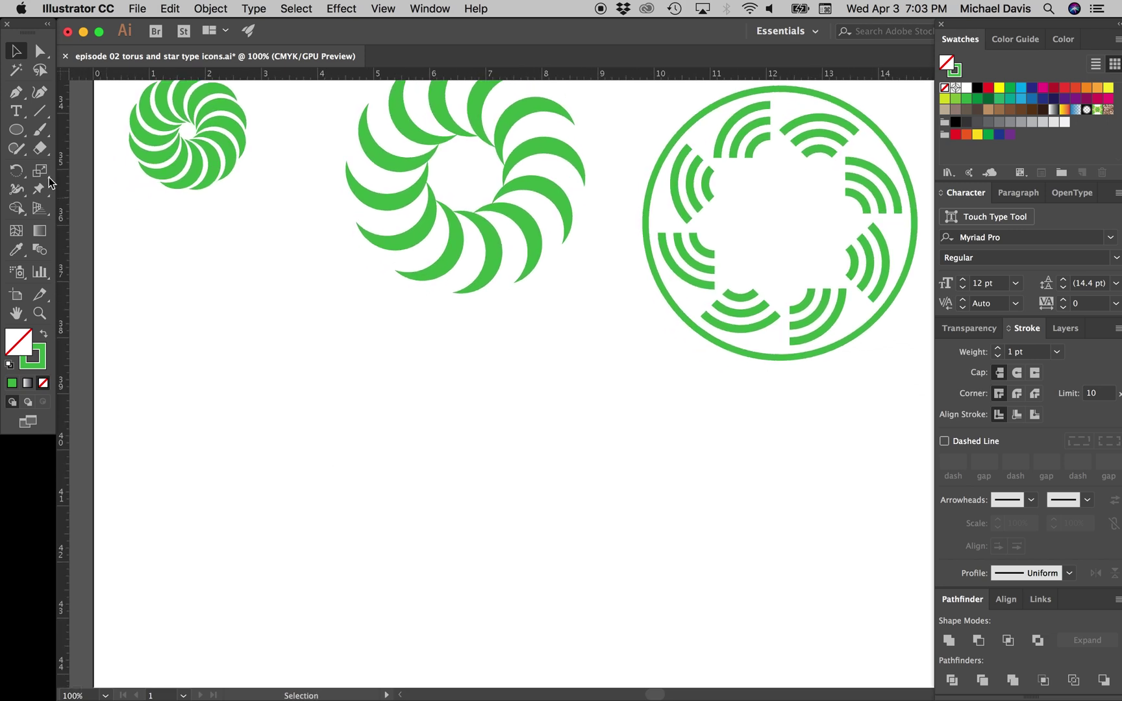
{"action": "left_click", "coordinate": [13, 148]}
{"action": "left_click", "coordinate": [16, 129]}
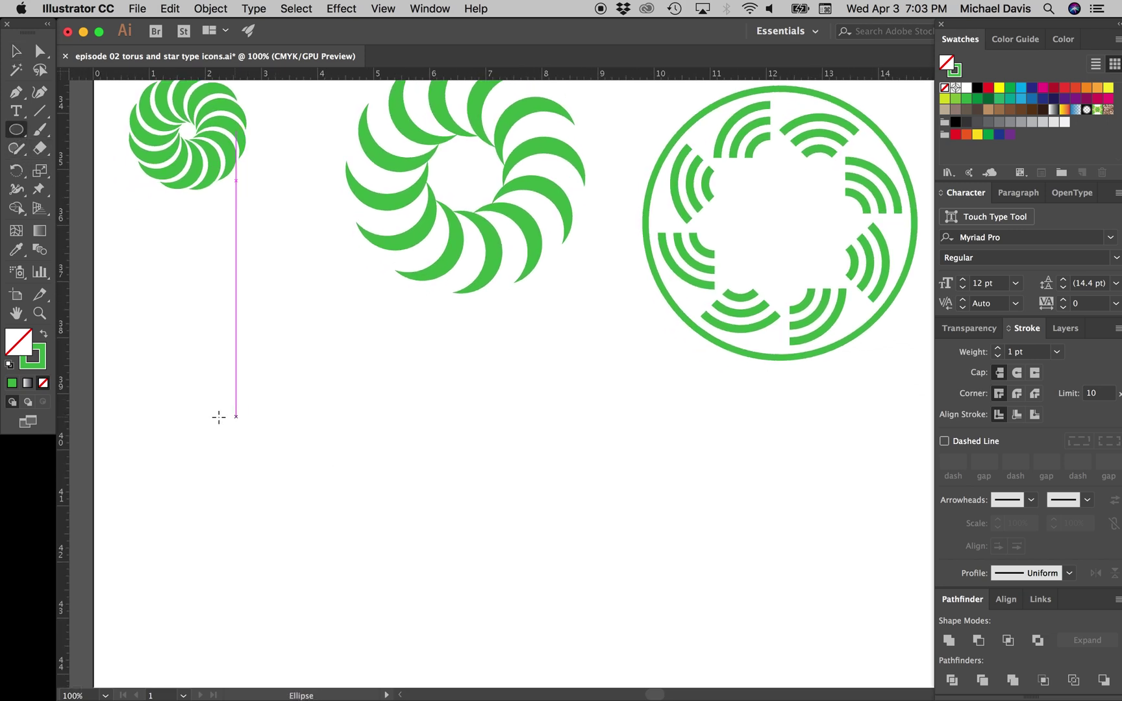
{"action": "left_click_drag", "start_coordinate": [185, 406], "coordinate": [422, 667]}
{"action": "scroll", "coordinate": [415, 555], "scroll_direction": "down", "scroll_amount": 2}
{"action": "scroll", "coordinate": [415, 556], "scroll_direction": "right", "scroll_amount": 1}
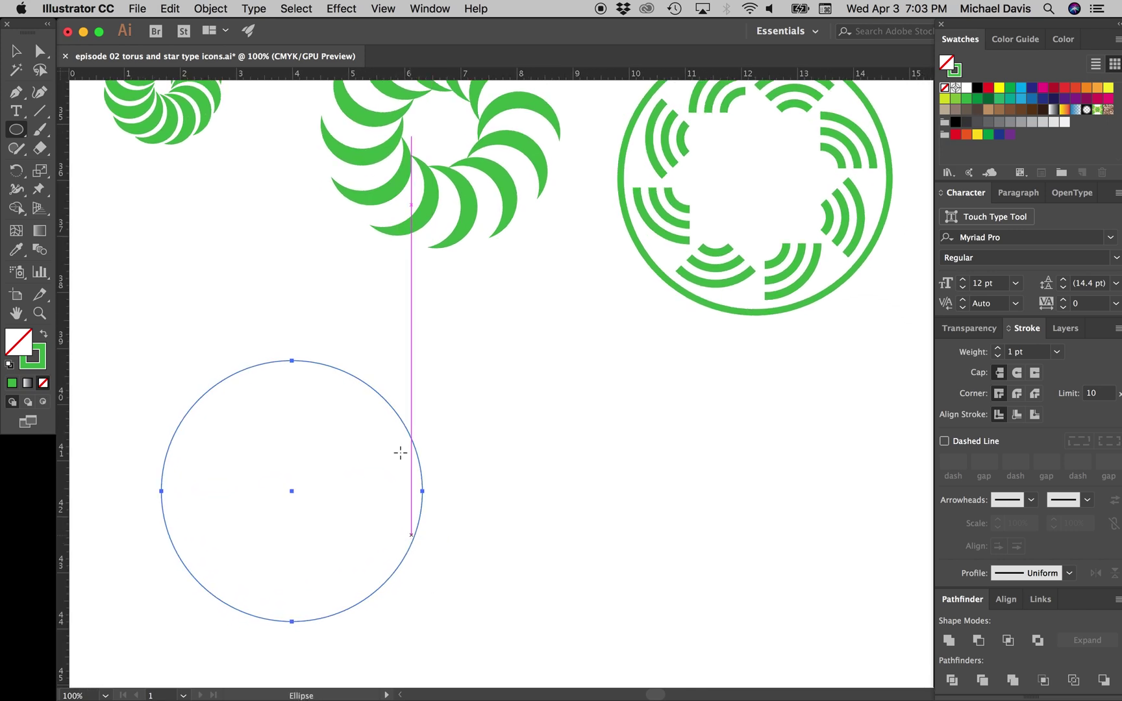
{"action": "scroll", "coordinate": [583, 313], "scroll_direction": "up", "scroll_amount": 2}
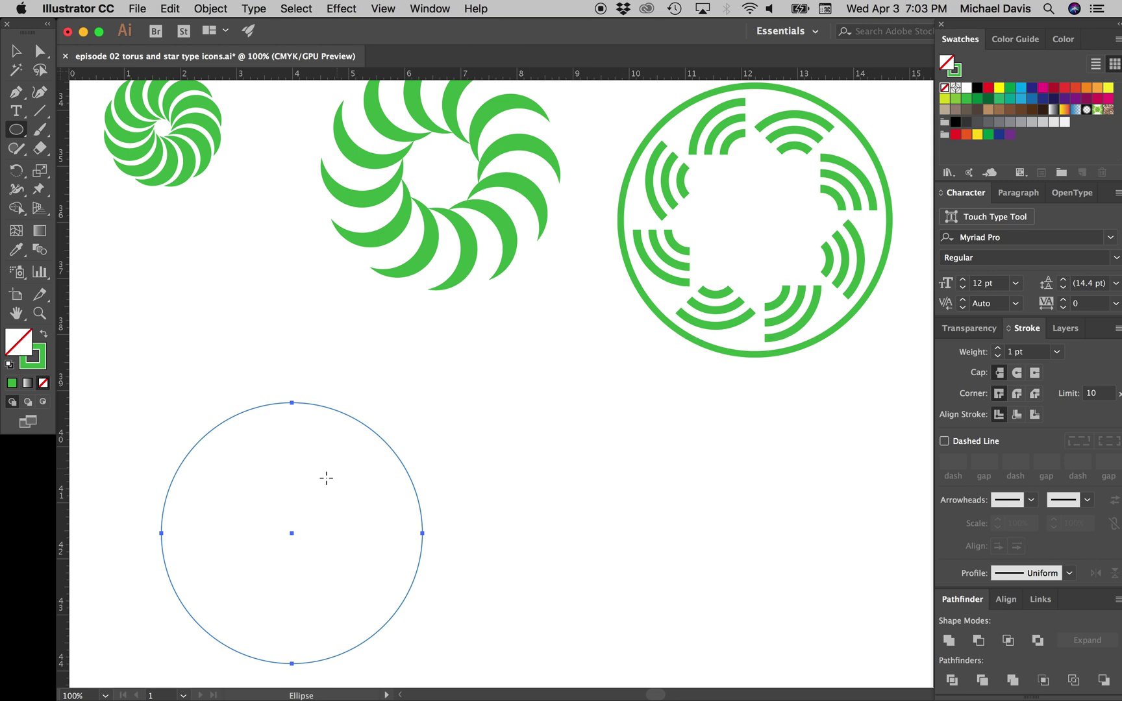
{"action": "key", "text": "space"}
{"action": "left_click_drag", "start_coordinate": [314, 492], "coordinate": [314, 475]}
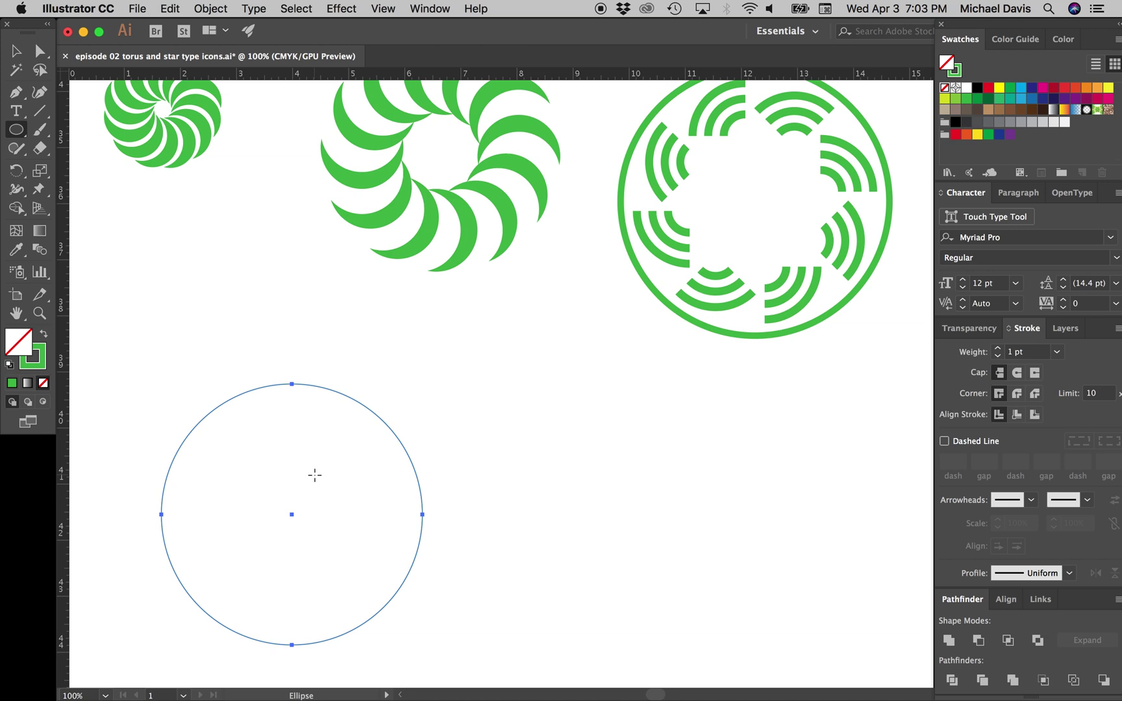
- Draw a closed curved blade with the Pen tool, from the circle's centre to its top point and back, bulging to the left
{"action": "key", "text": "p"}
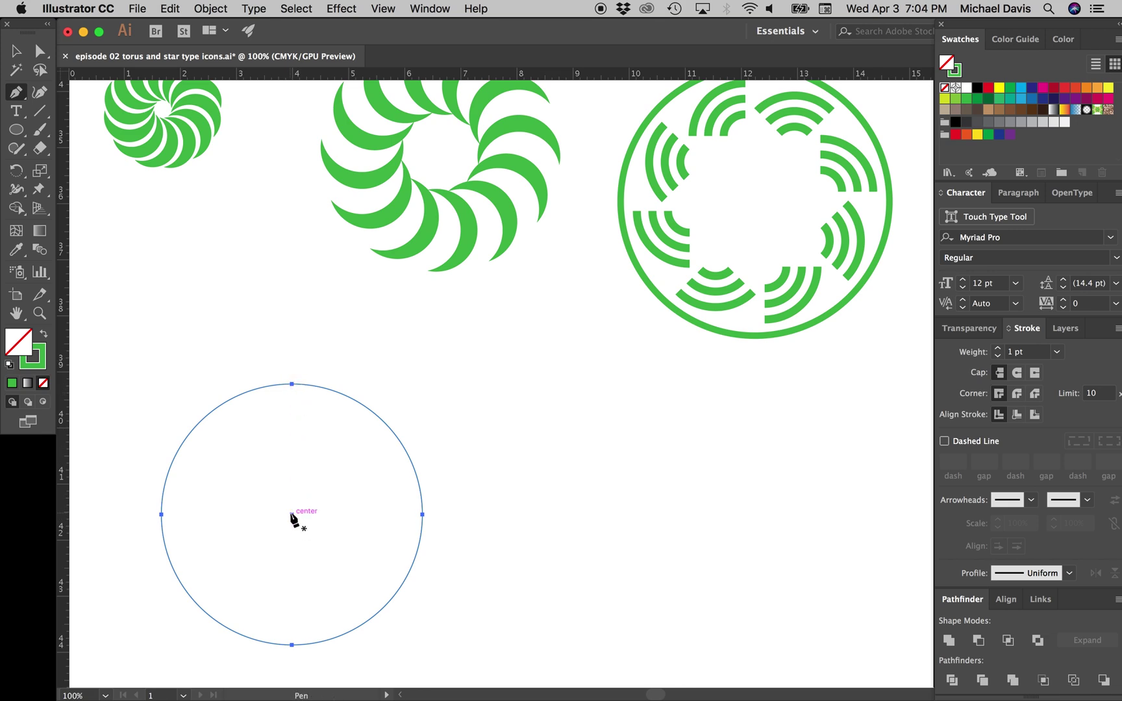
{"action": "left_click", "coordinate": [292, 514]}
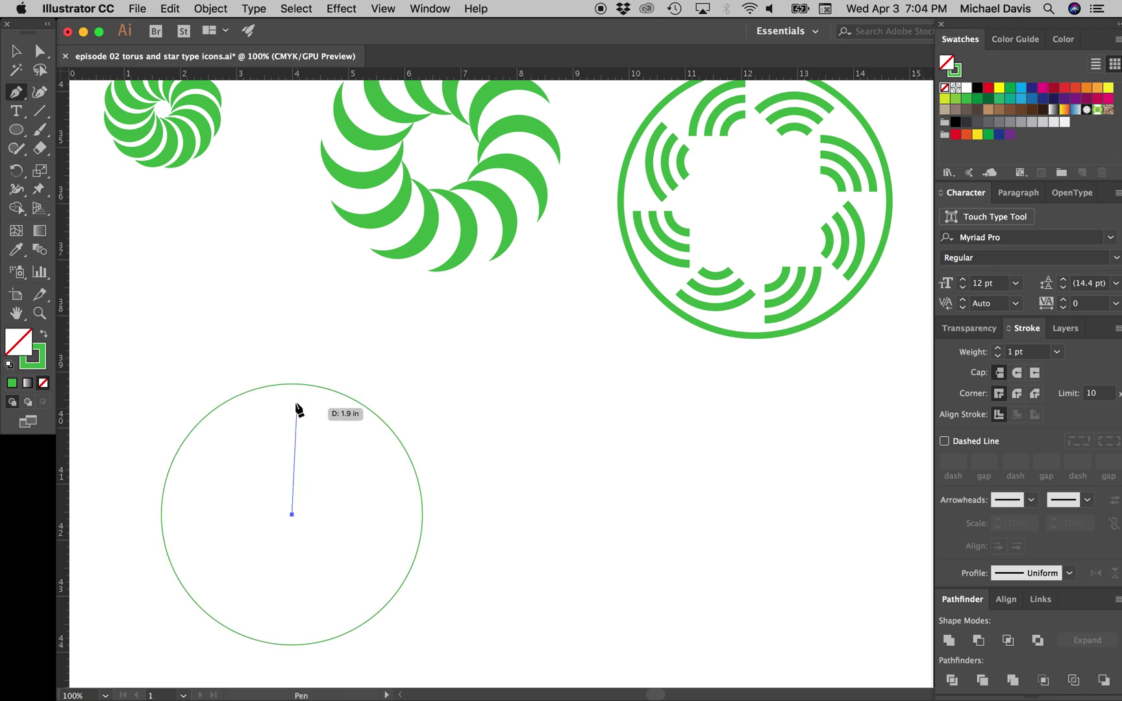
{"action": "left_click_drag", "start_coordinate": [291, 384], "coordinate": [355, 278]}
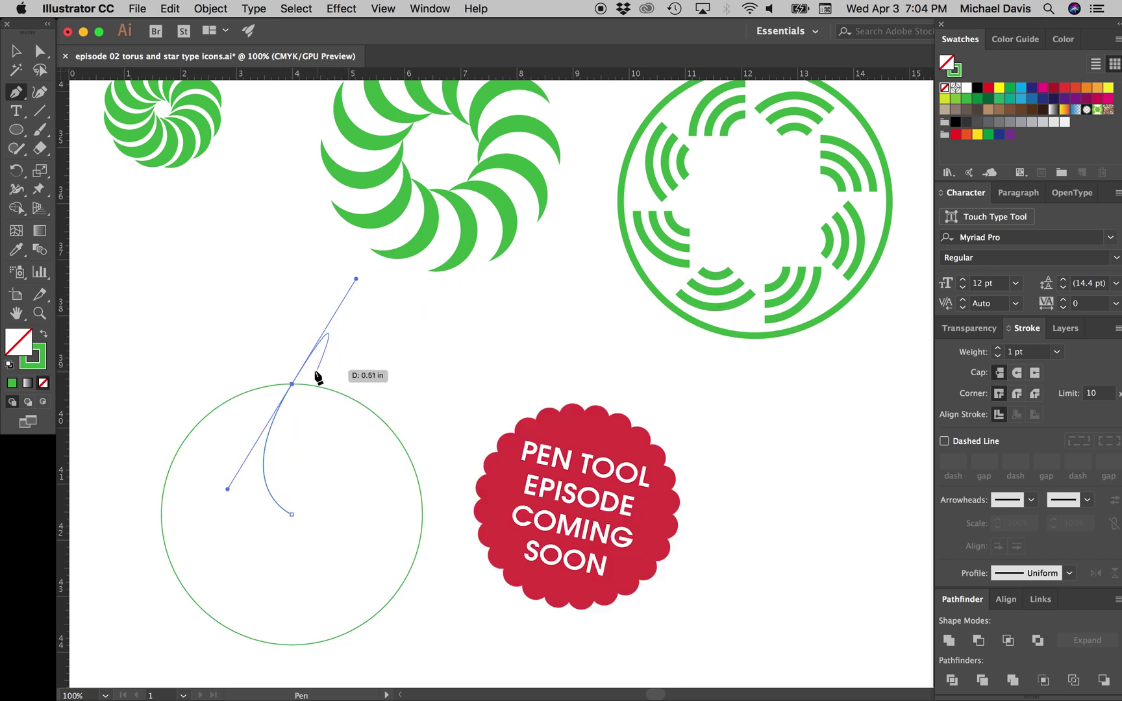
{"action": "left_click", "coordinate": [291, 385]}
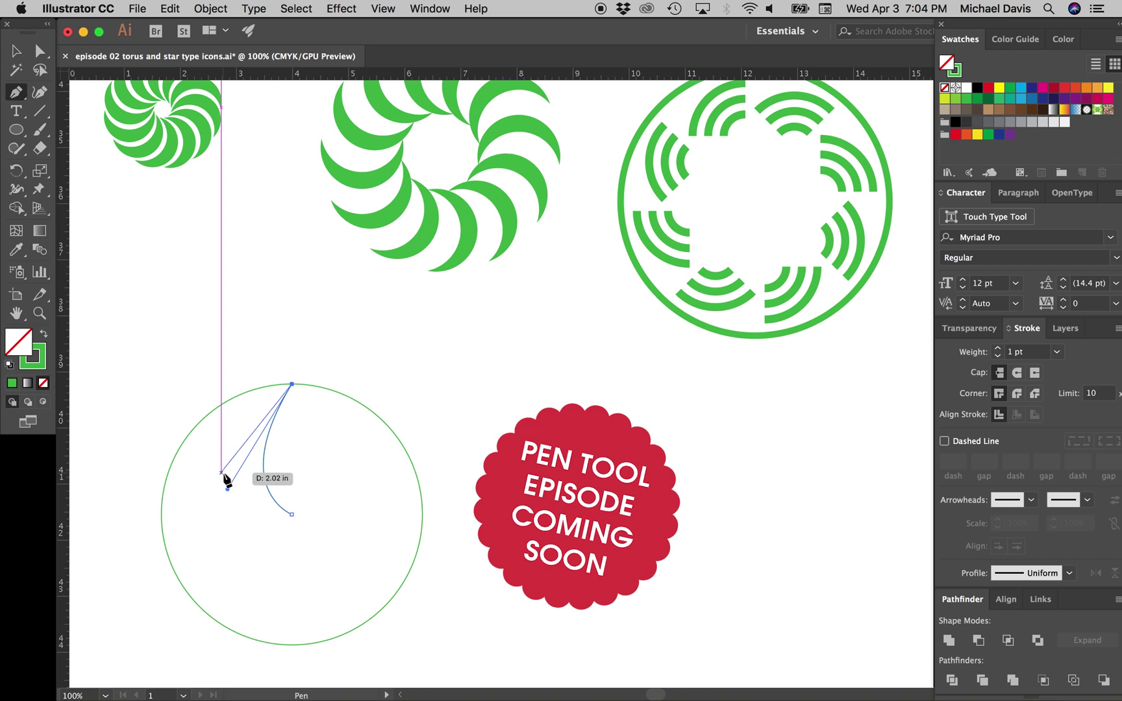
{"action": "left_click_drag", "start_coordinate": [221, 473], "coordinate": [222, 523]}
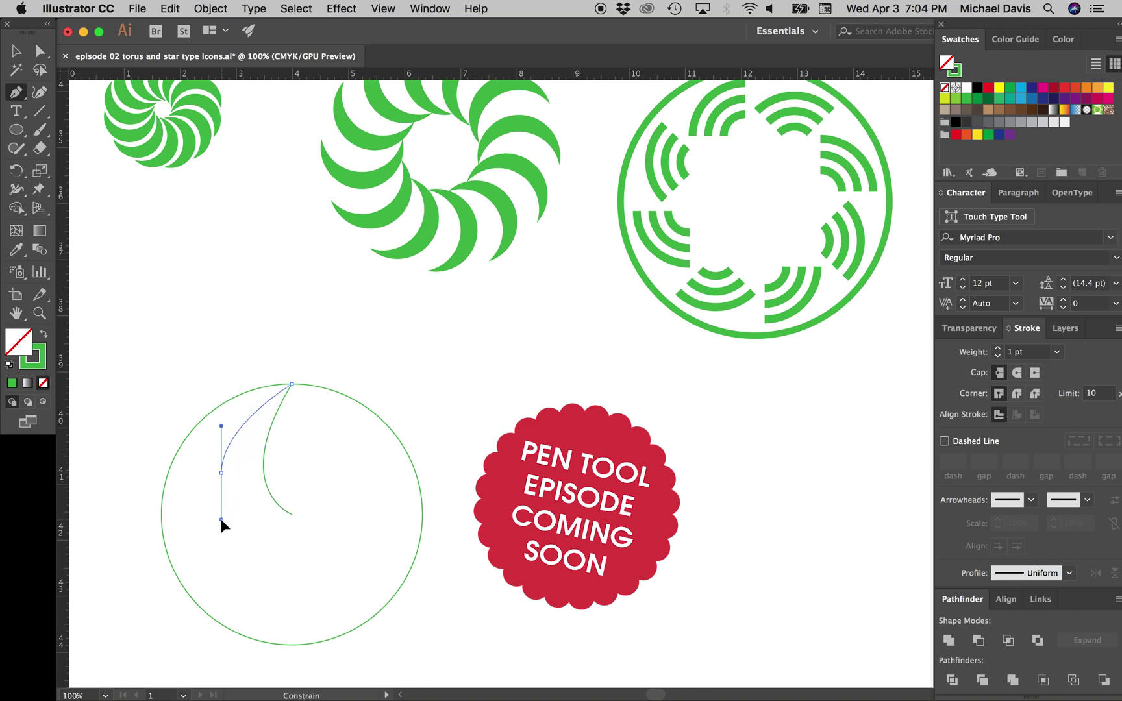
{"action": "left_click", "coordinate": [292, 515]}
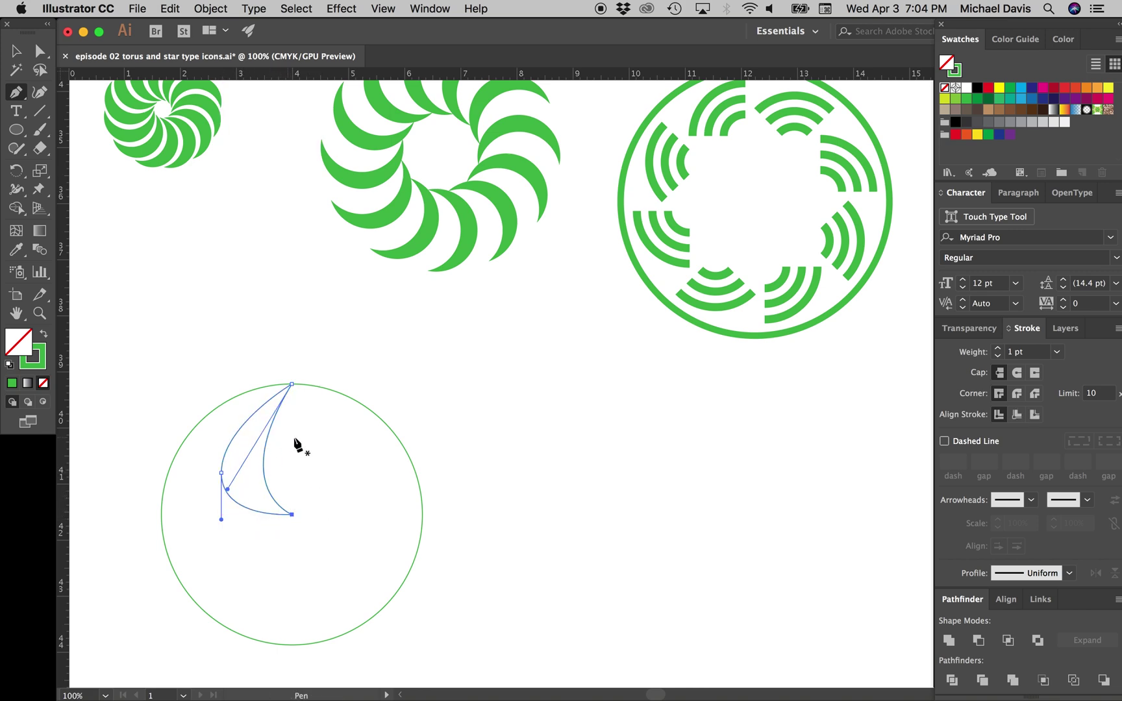
- Swap the blade's fill and stroke to give it a solid green fill with no outline, and deselect it
{"action": "left_click", "coordinate": [42, 334]}
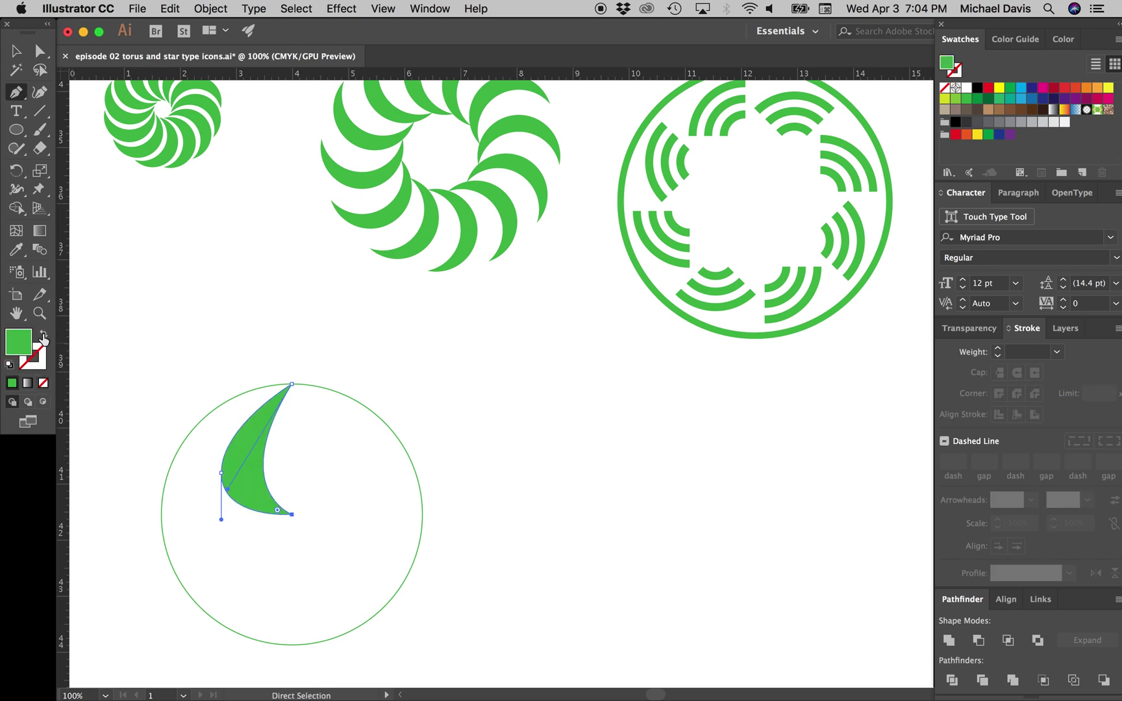
{"action": "left_click", "coordinate": [39, 52]}
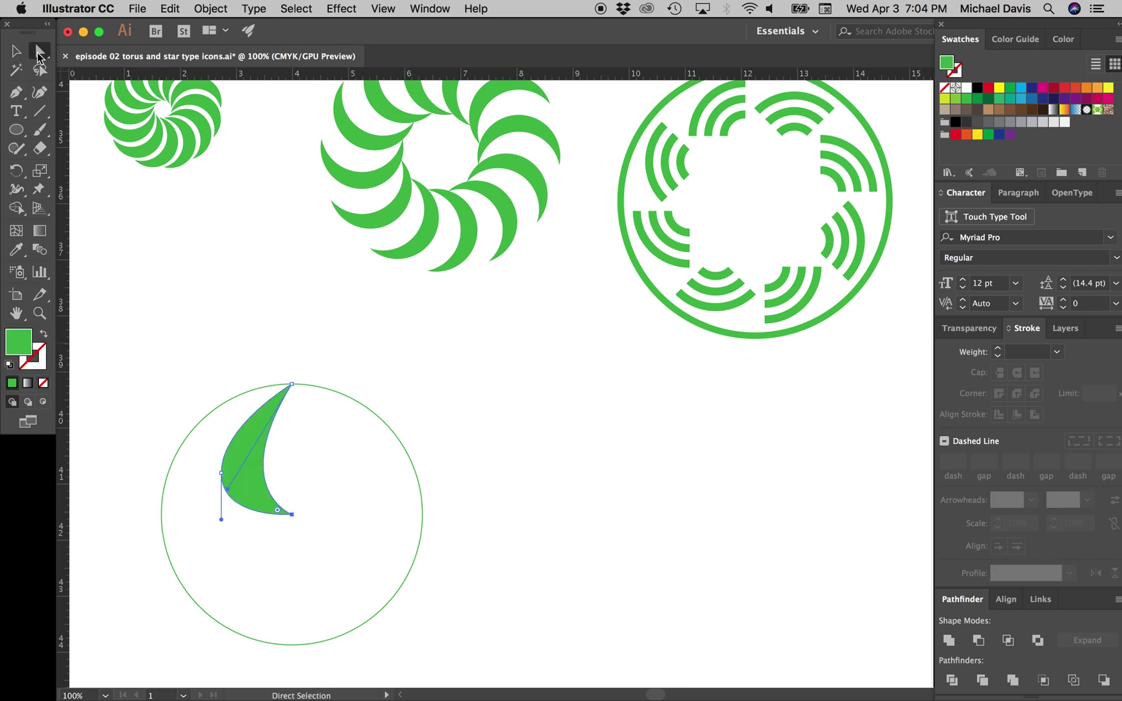
{"action": "left_click", "coordinate": [399, 361]}
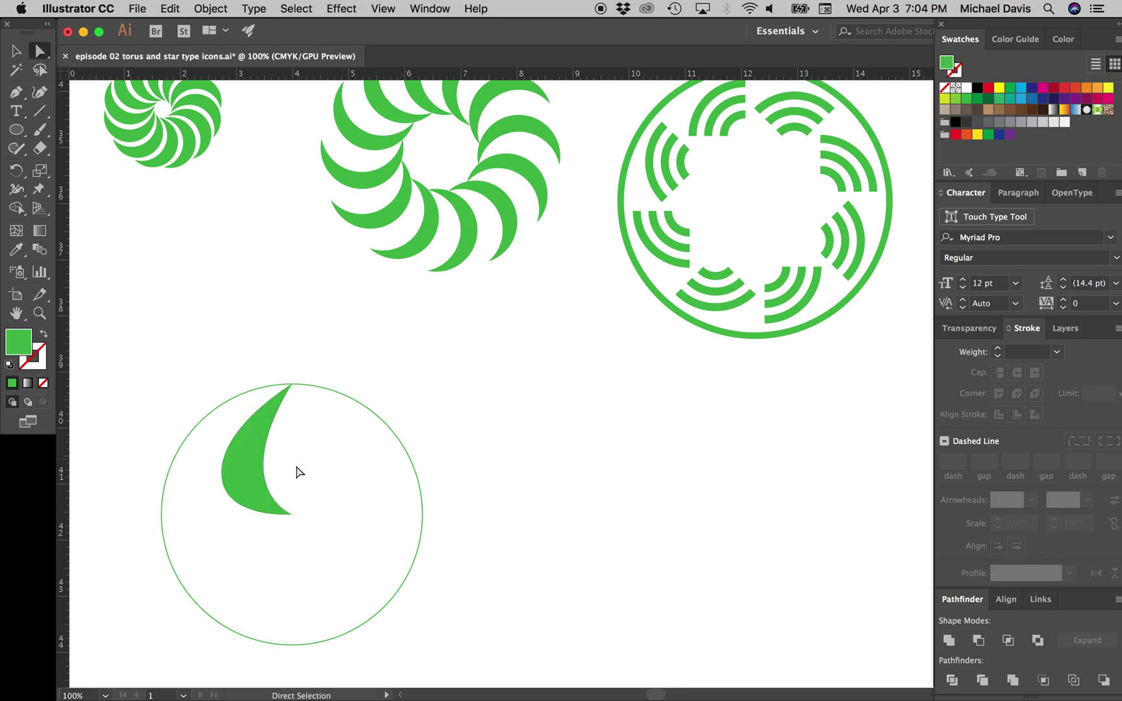
- Select the blade together with the thin circle and rotate a copy of them by 72° about the circle's centre
{"action": "left_click", "coordinate": [250, 481]}
{"action": "key", "text": "v"}
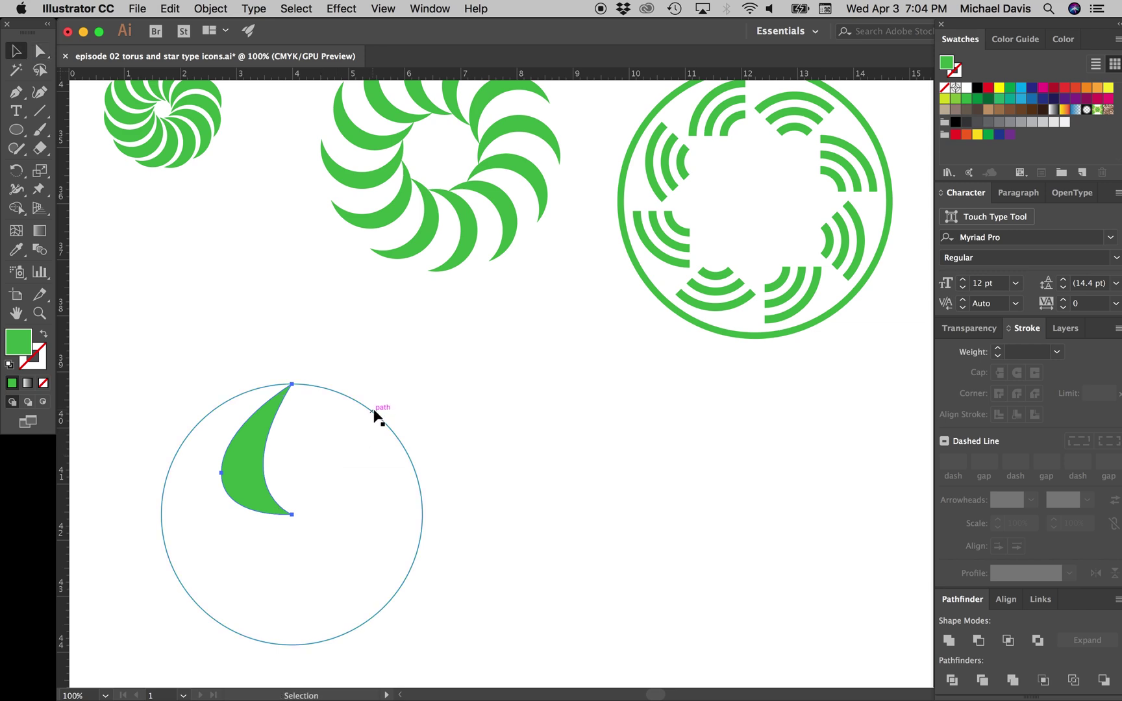
{"action": "left_click", "coordinate": [373, 411], "text": "shift"}
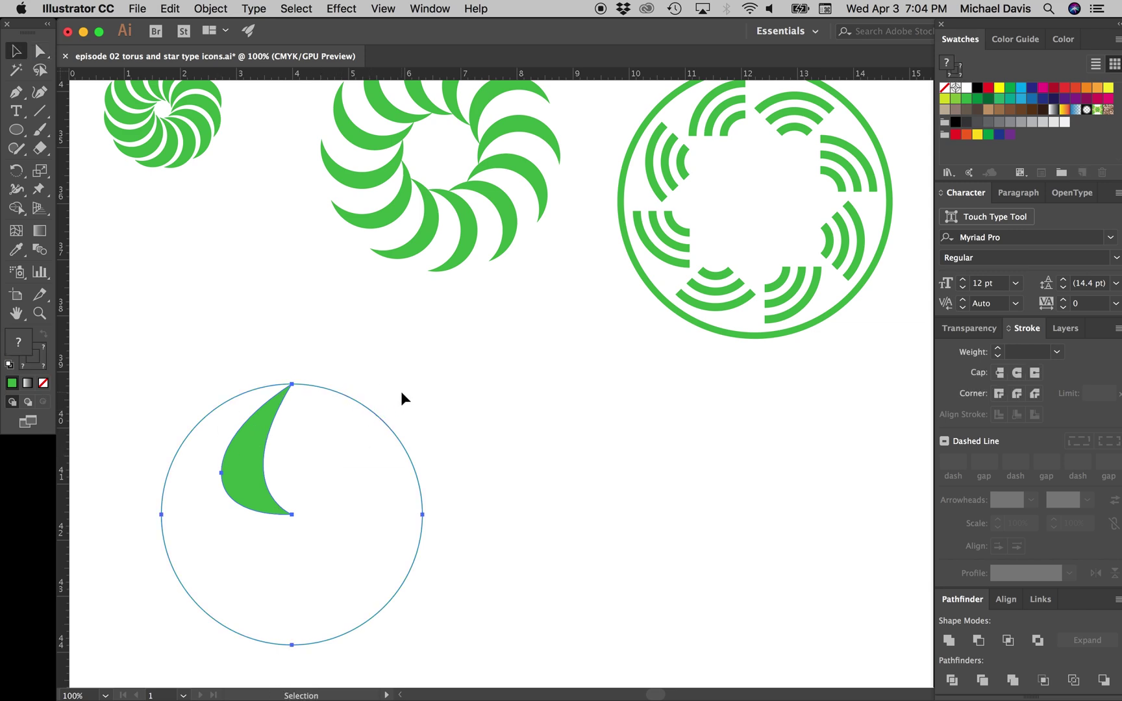
{"action": "key", "text": "r"}
{"action": "key", "text": "Return"}
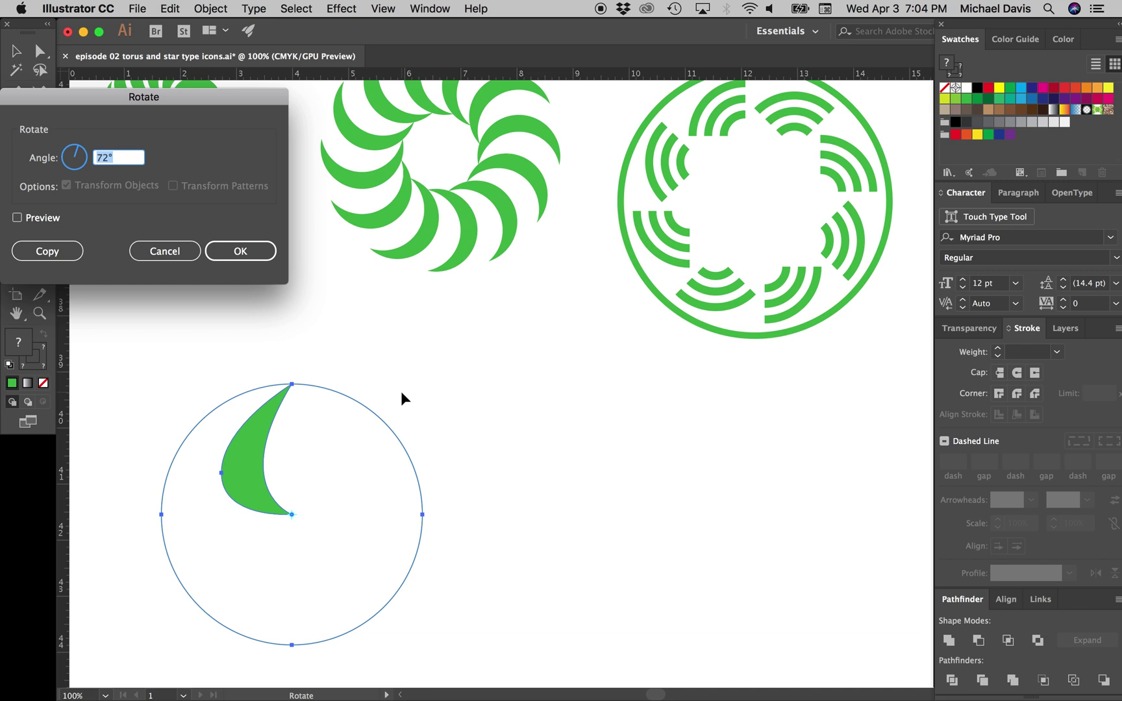
{"action": "type", "text": "72"}
{"action": "left_click", "coordinate": [235, 250]}
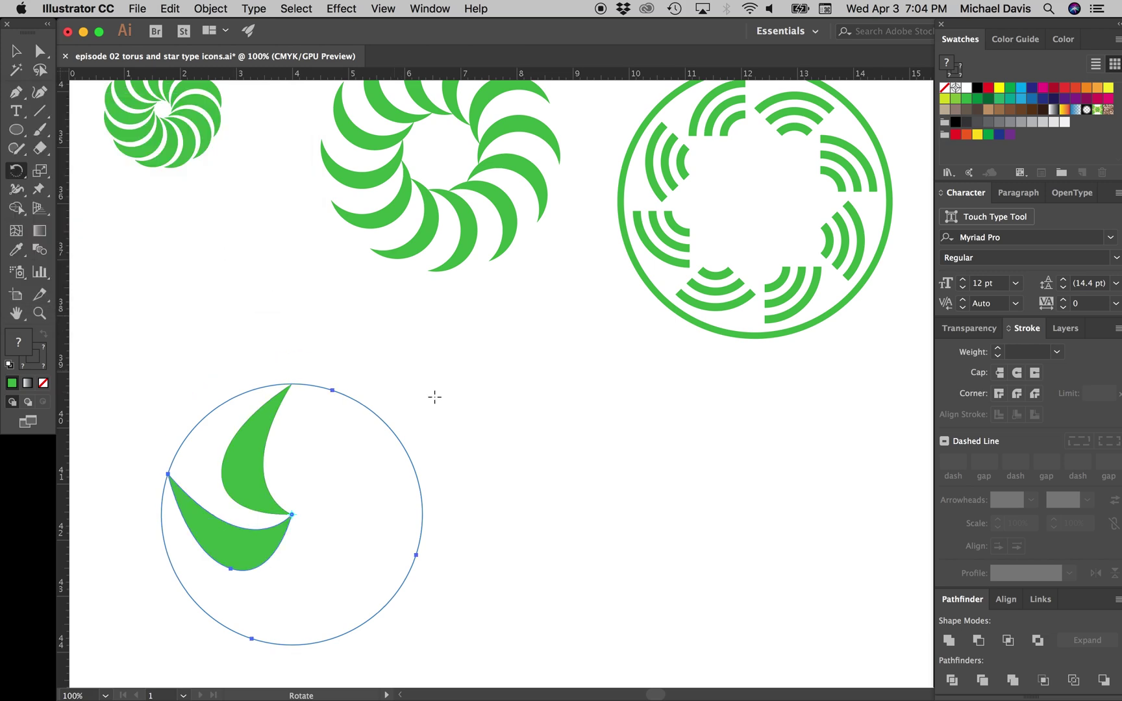
- Select the second blade and the circle and rotate a copy by another 72° to add a third blade
{"action": "key", "text": "v"}
{"action": "left_click", "coordinate": [444, 380]}
{"action": "left_click", "coordinate": [257, 553]}
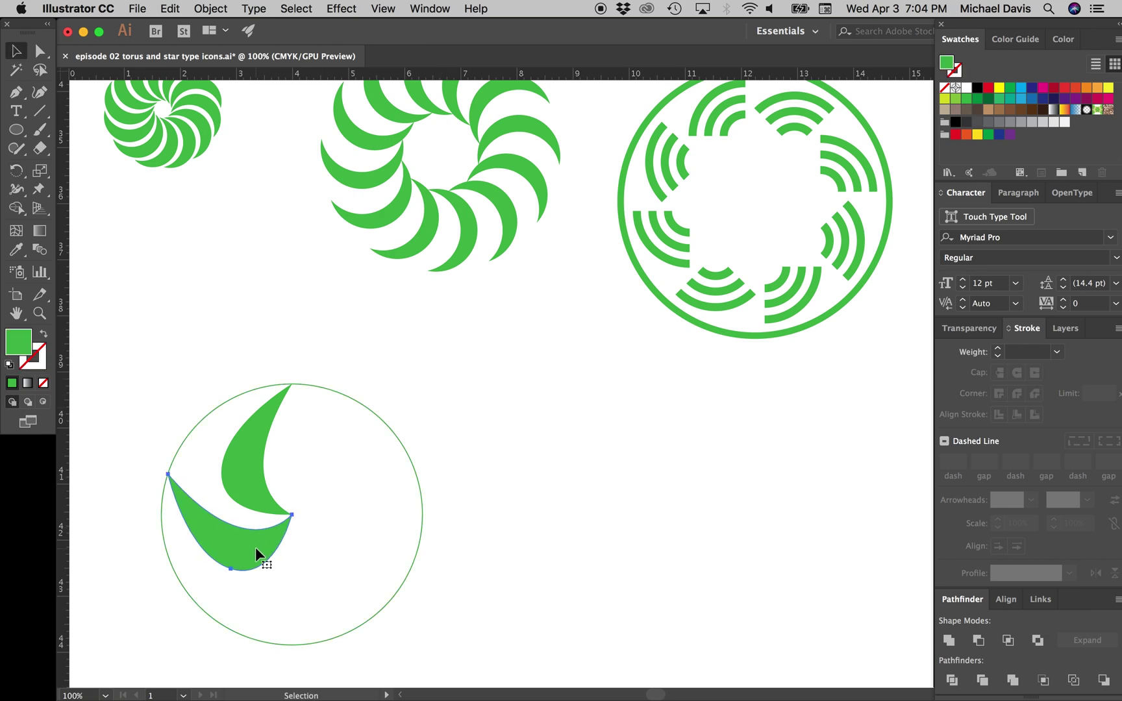
{"action": "left_click", "coordinate": [404, 452], "text": "shift"}
{"action": "key", "text": "r"}
{"action": "key", "text": "Return"}
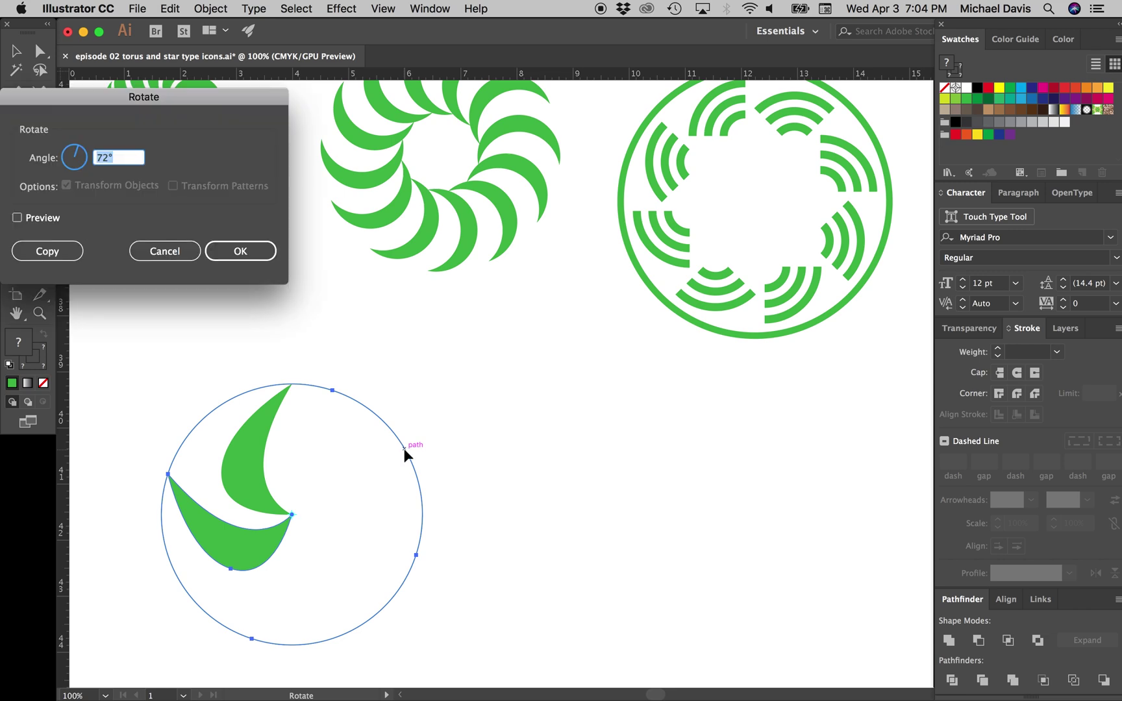
{"action": "key", "text": "alt+Return"}
{"action": "key", "text": "v"}
{"action": "left_click", "coordinate": [352, 542]}
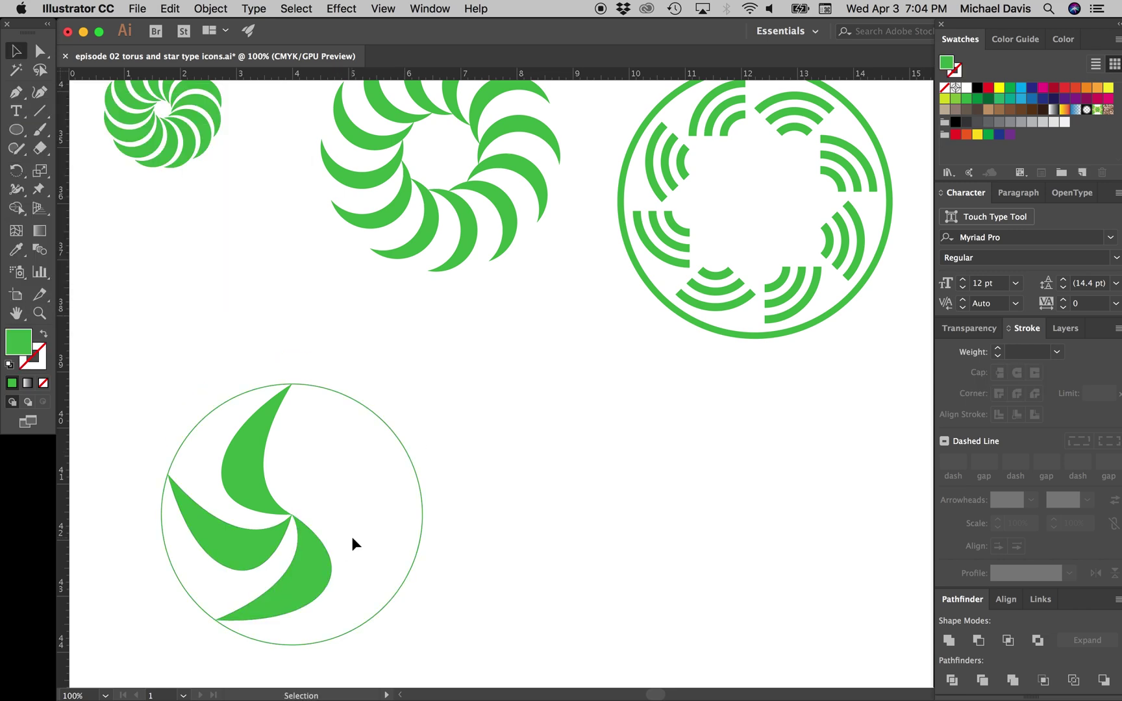
- Select the second and third blades with the circle and rotate a copy of them by 144° to complete a five-blade pinwheel
{"action": "left_click", "coordinate": [263, 551]}
{"action": "left_click", "coordinate": [305, 561], "text": "shift"}
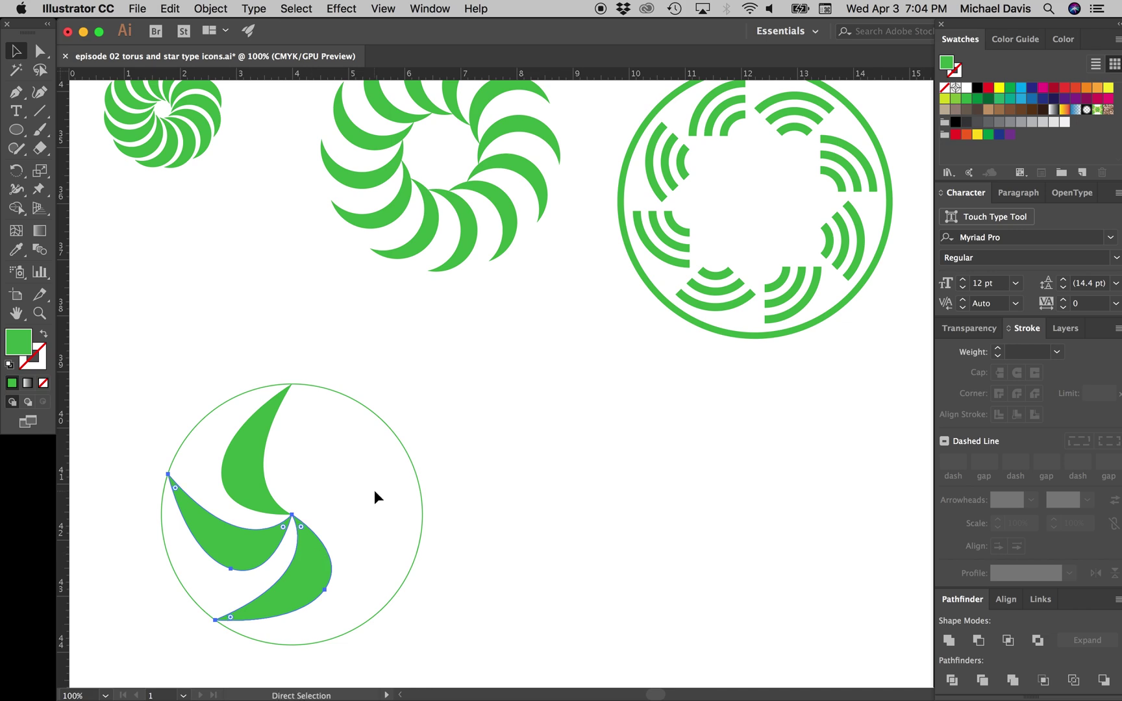
{"action": "left_click", "coordinate": [414, 465], "text": "shift"}
{"action": "key", "text": "r"}
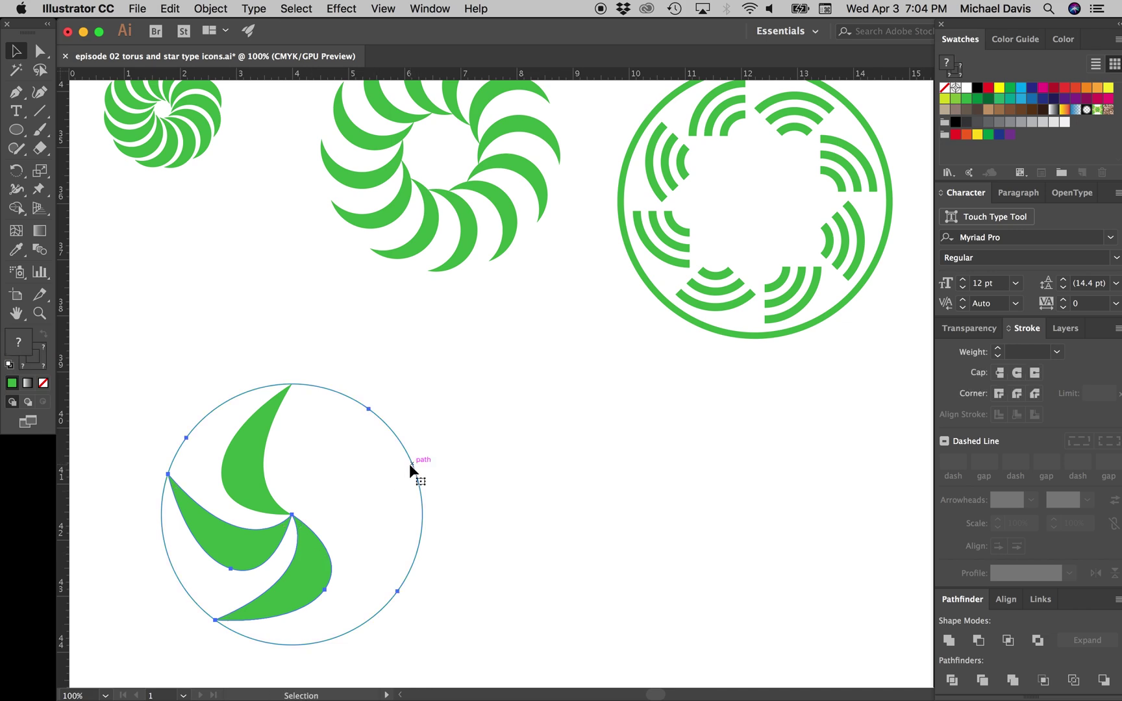
{"action": "key", "text": "Return"}
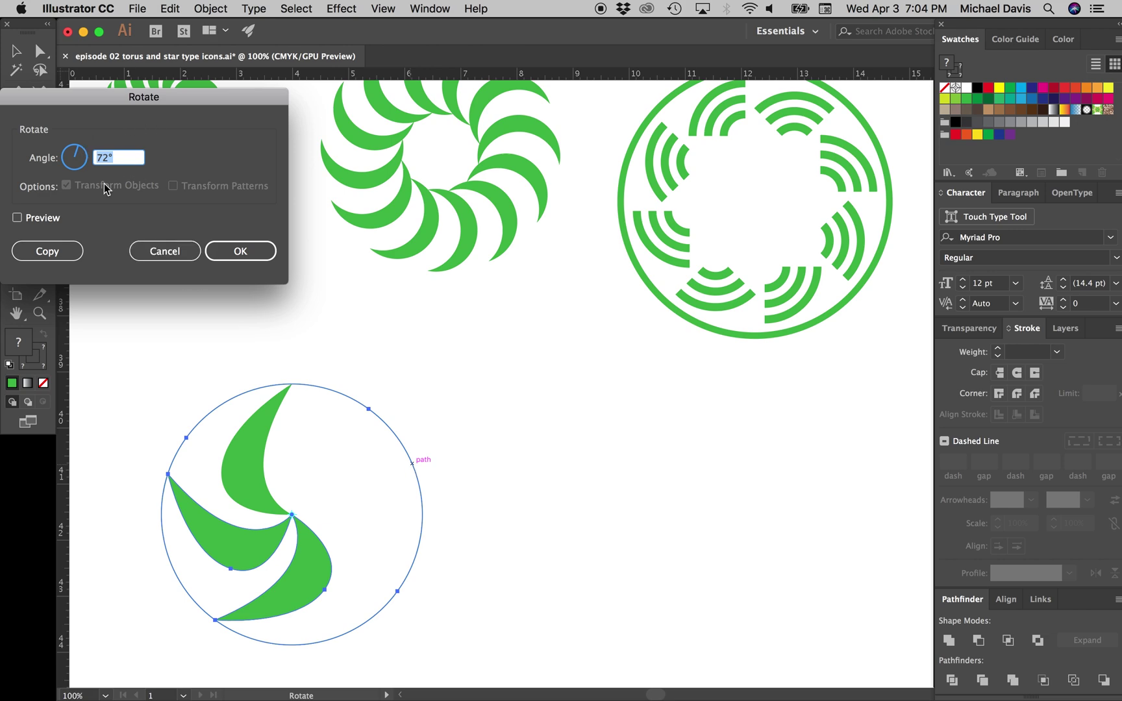
{"action": "type", "text": "144"}
{"action": "left_click", "coordinate": [241, 251]}
{"action": "key", "text": "v"}
{"action": "left_click", "coordinate": [493, 426]}
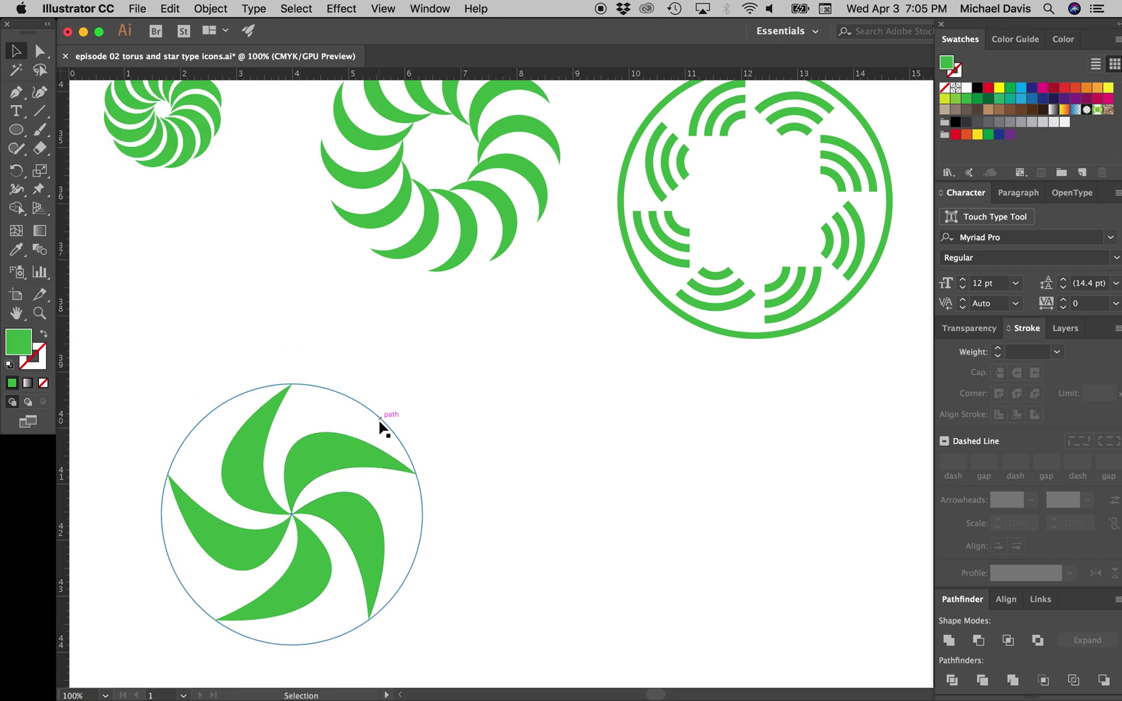
- Delete the thin guide circle around the five-blade pinwheel
{"action": "left_click", "coordinate": [380, 420]}
{"action": "key", "text": "Delete"}
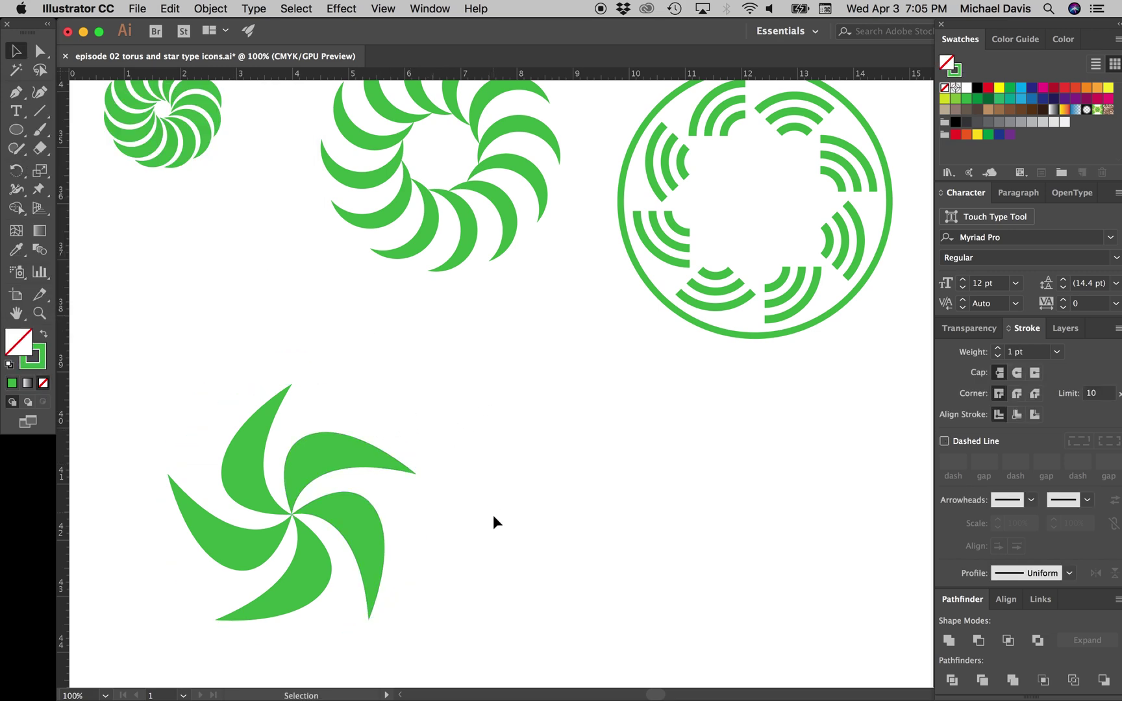
{"action": "scroll", "coordinate": [508, 429], "scroll_direction": "down", "scroll_amount": 1}
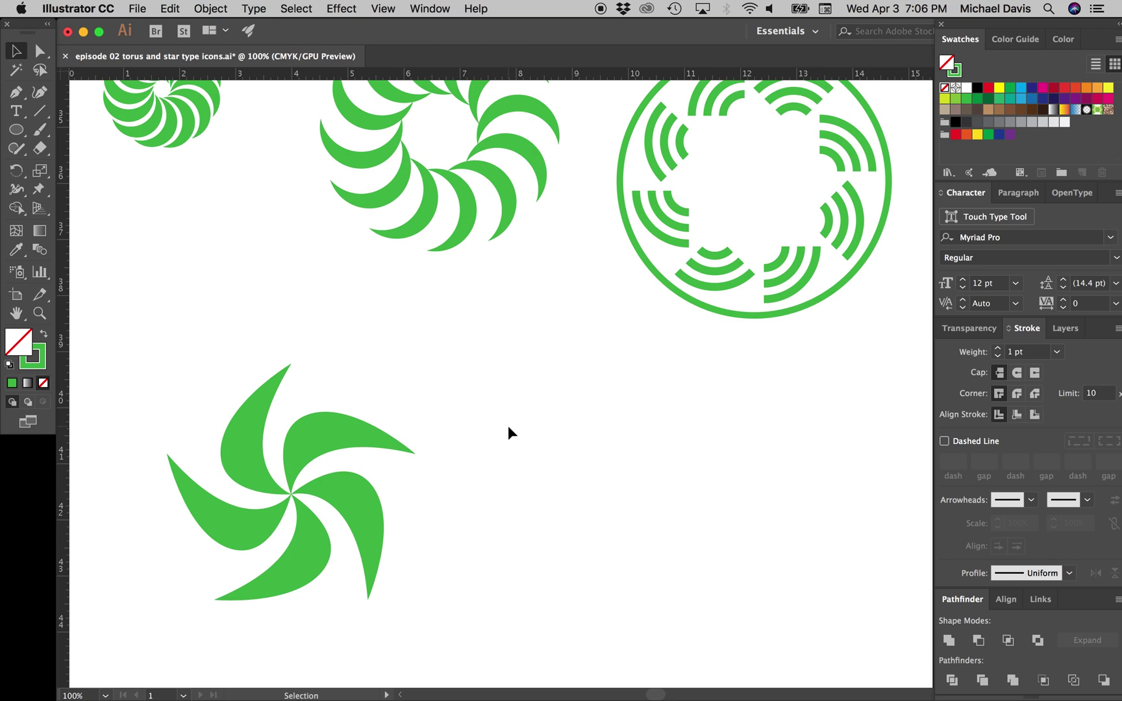